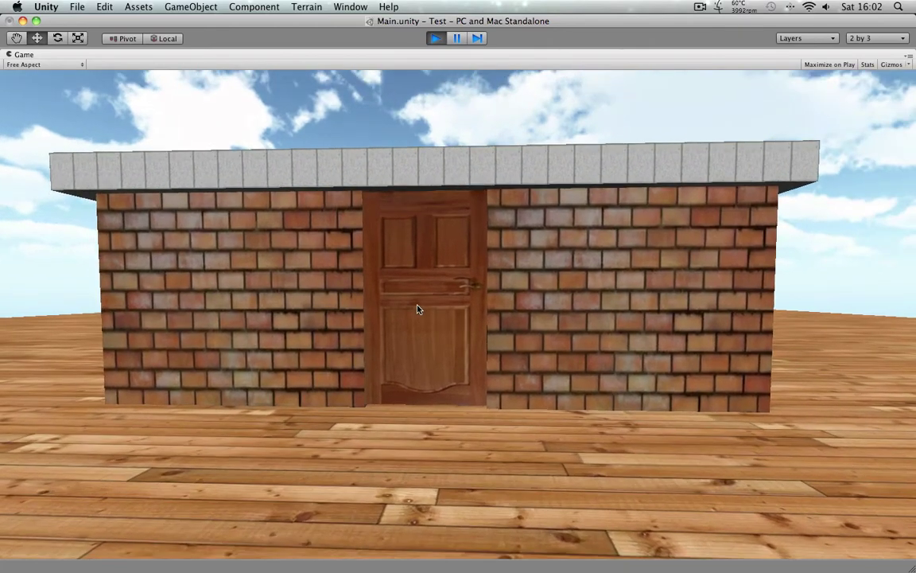
Step: Walk the first-person character up to the wooden front door and through it into the brick house
{"action": "key", "text": "d"}
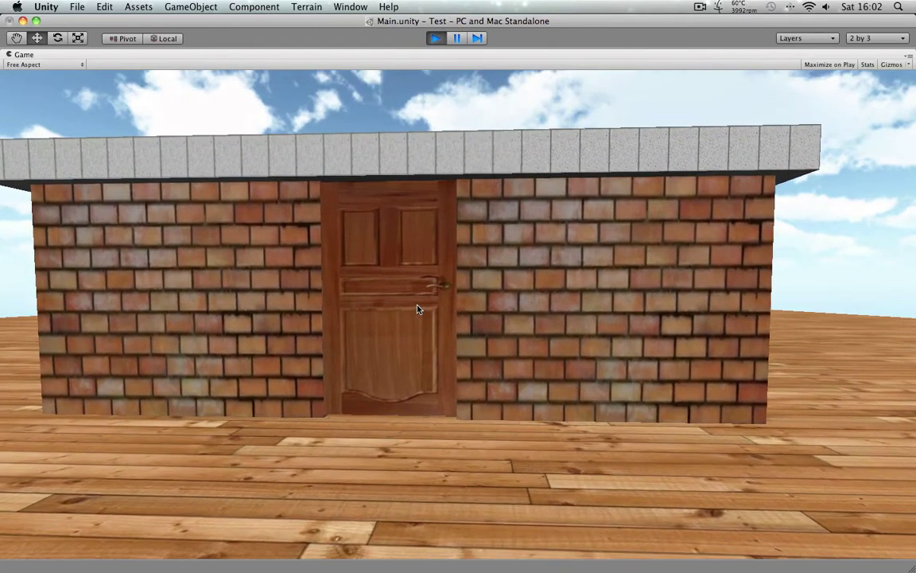
{"action": "key", "text": "w"}
{"action": "key", "text": "w"}
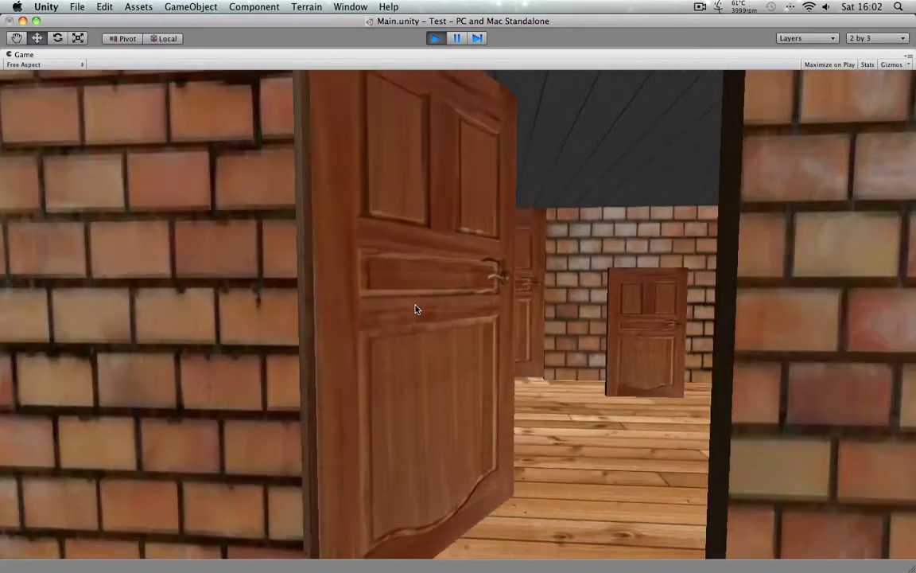
{"action": "key", "text": "w"}
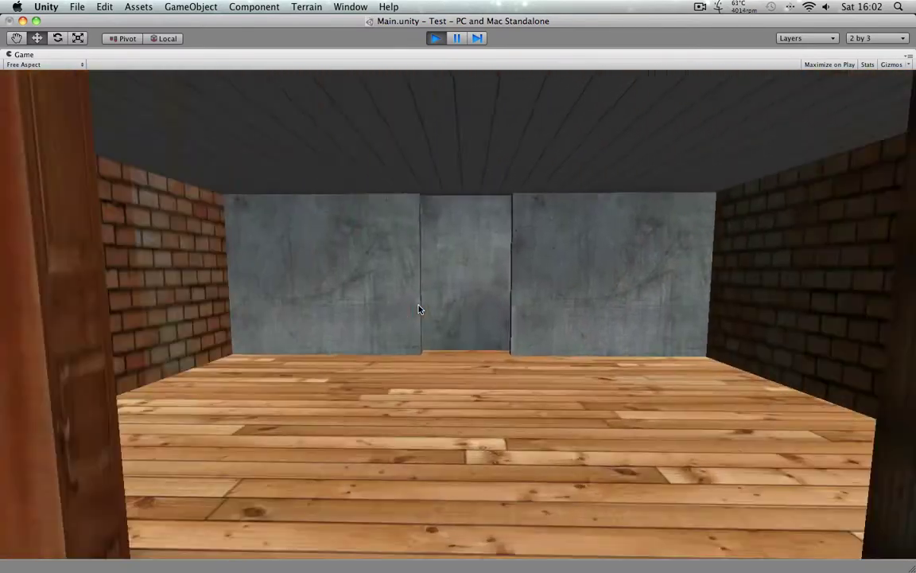
{"action": "key", "text": "a"}
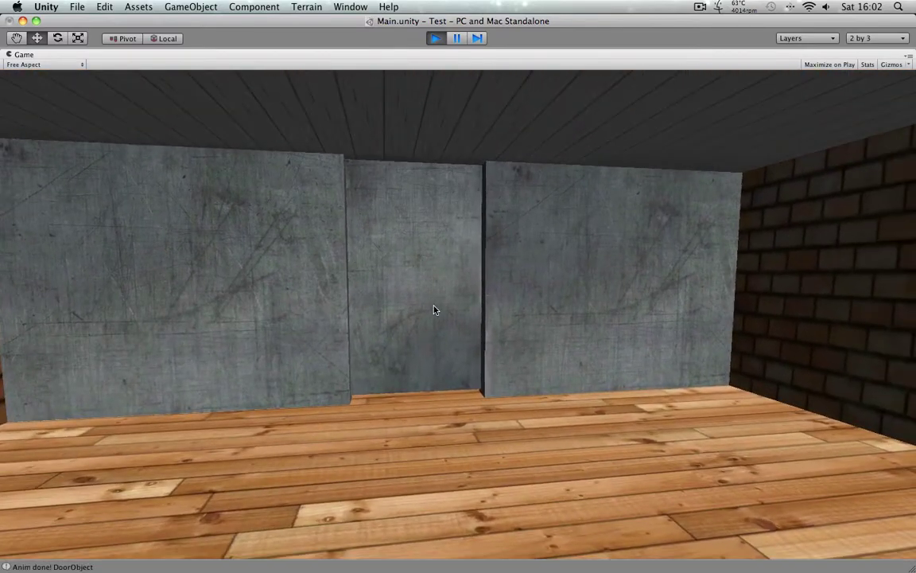
Step: Test the metal door by walking toward it, backing away, and passing through to the outside
{"action": "key", "text": "w"}
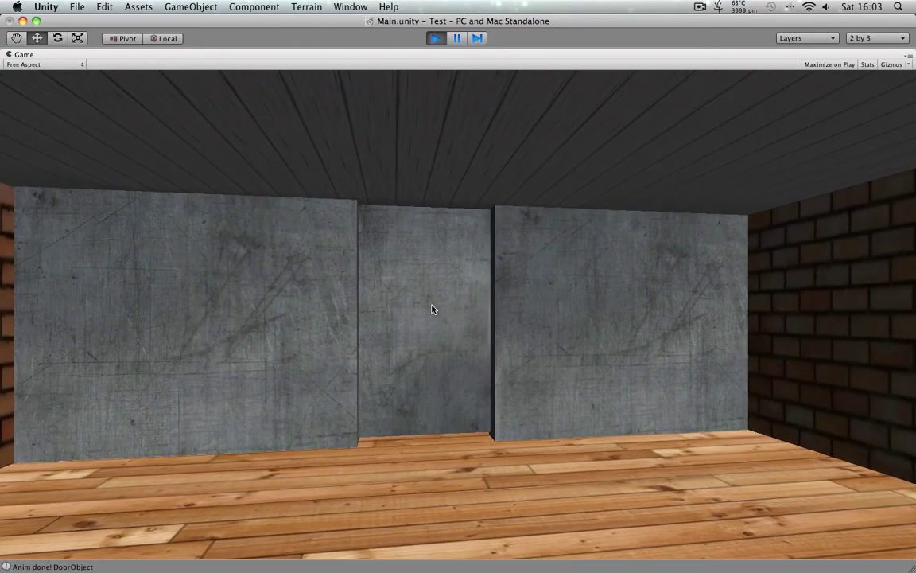
{"action": "key", "text": "w"}
{"action": "key", "text": "w"}
{"action": "key", "text": "s"}
{"action": "key", "text": "s"}
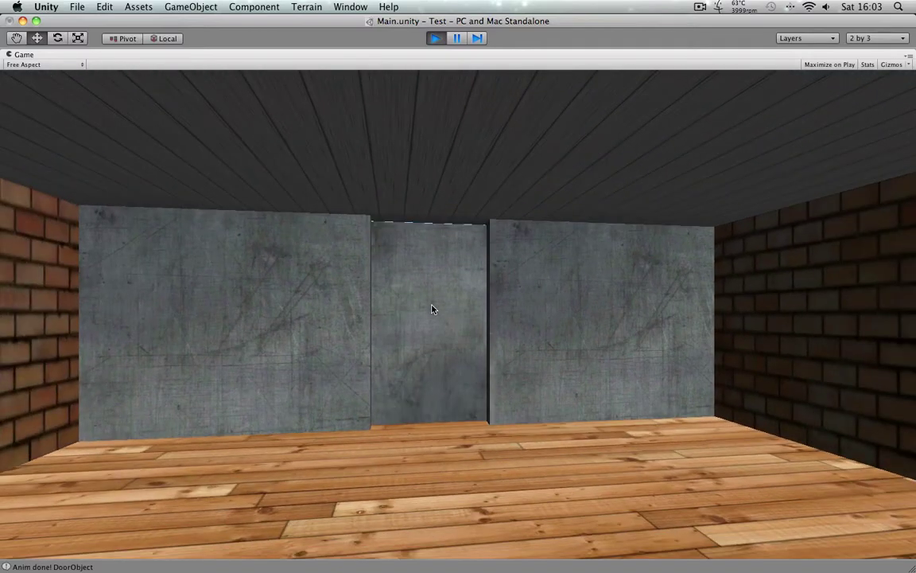
{"action": "key", "text": "w"}
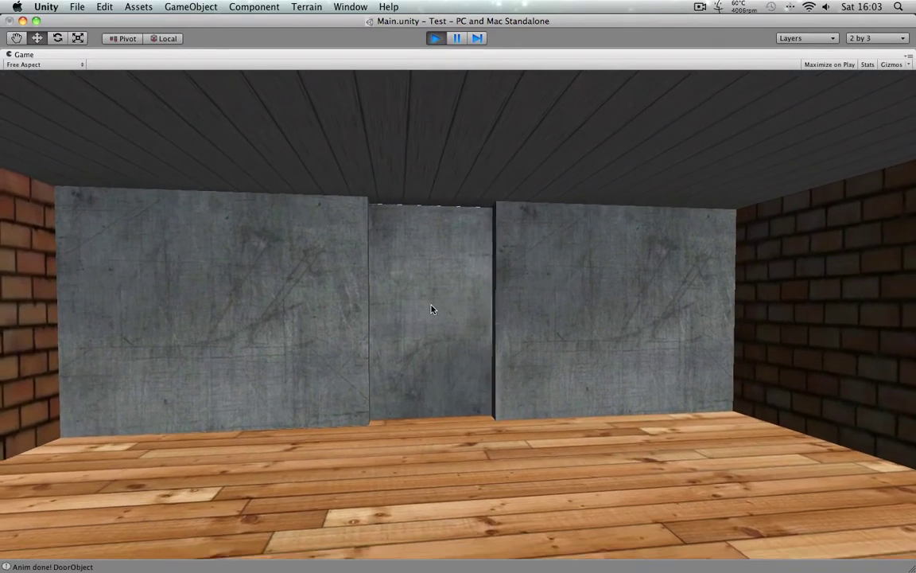
{"action": "key", "text": "w"}
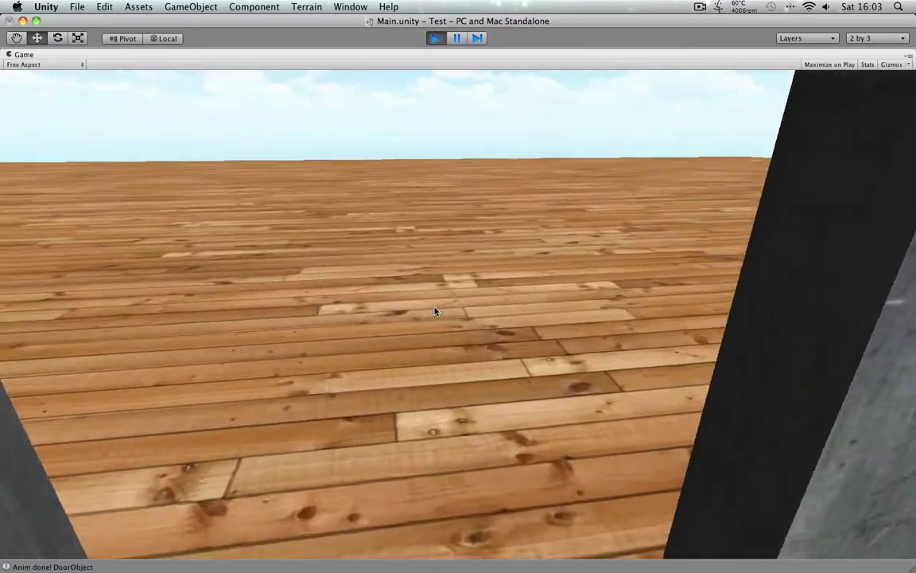
Step: Return through the metal door into the house, then open the wooden door and walk through it
{"action": "key", "text": "s"}
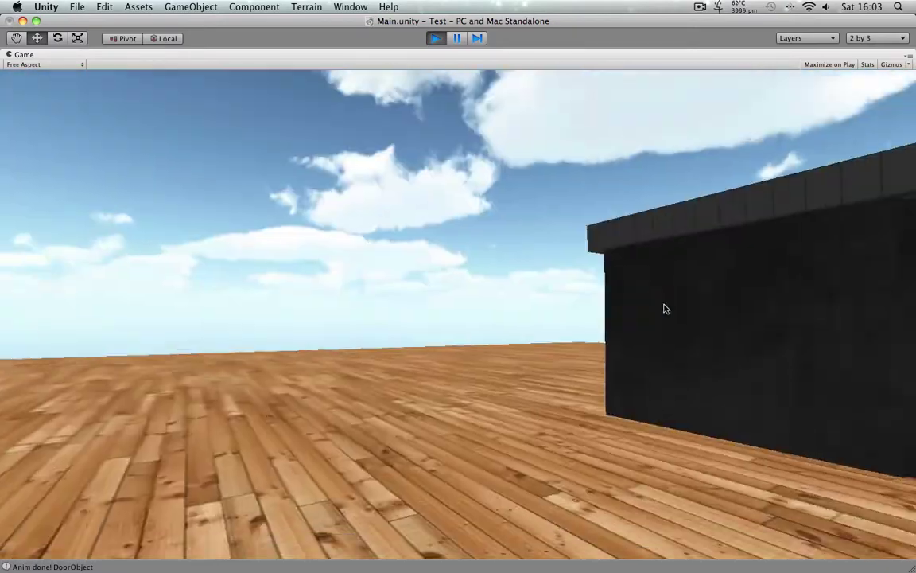
{"action": "key", "text": "w"}
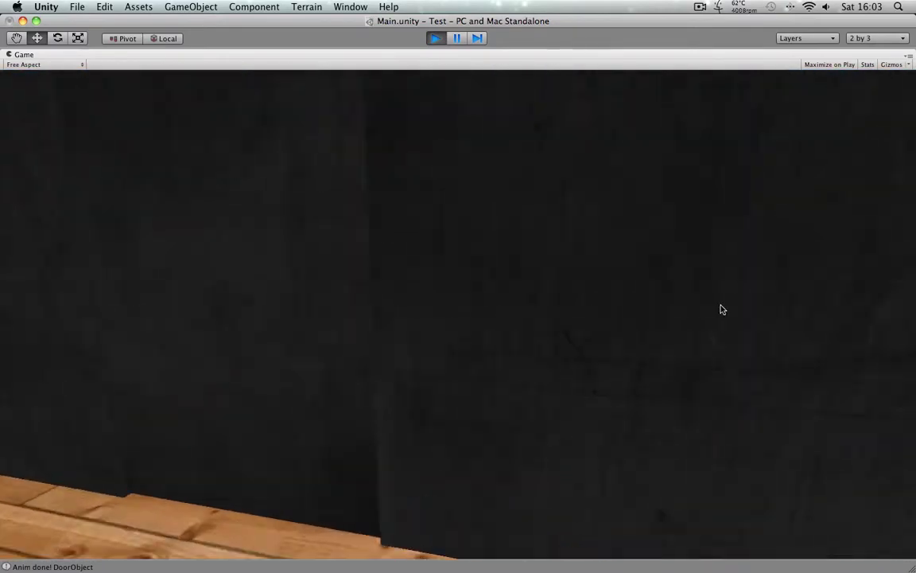
{"action": "key", "text": "w"}
{"action": "key", "text": "w"}
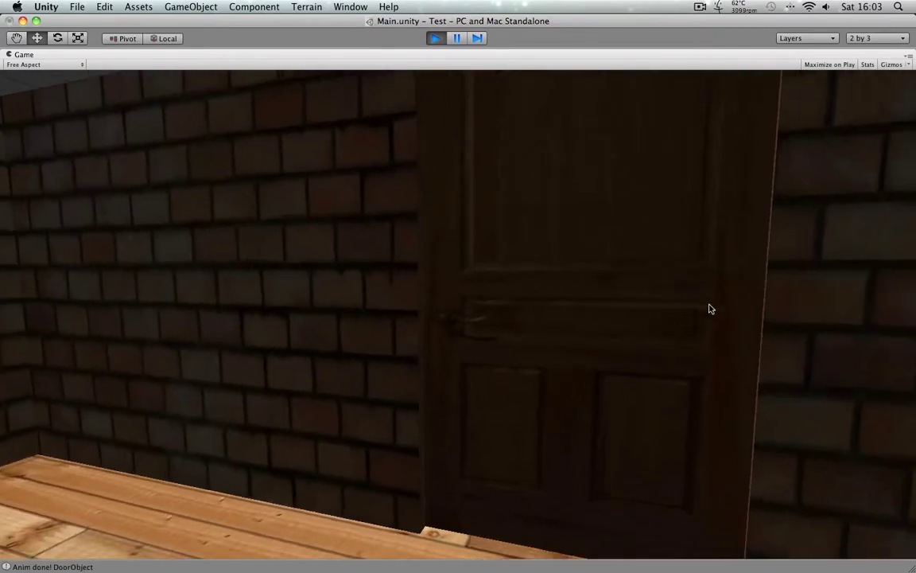
{"action": "key", "text": "s"}
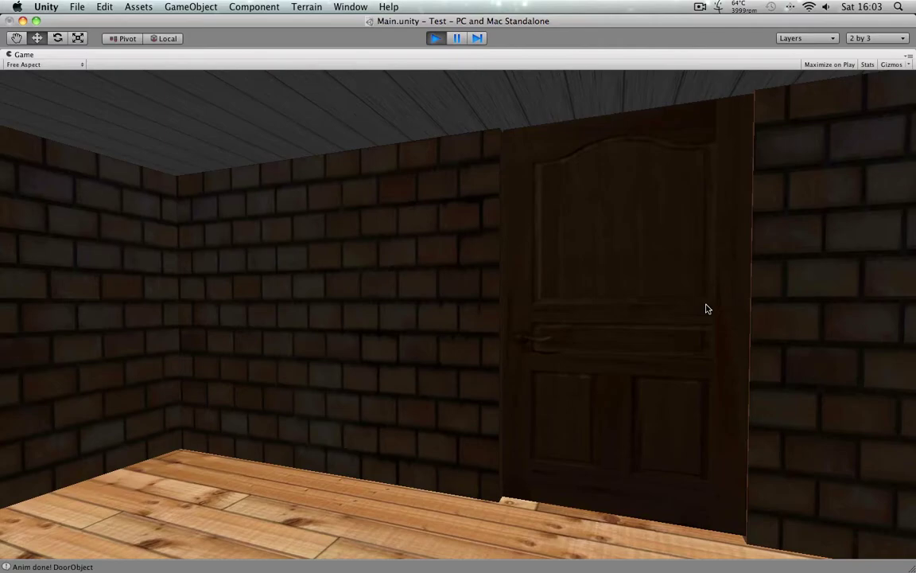
{"action": "left_click", "coordinate": [709, 308]}
{"action": "key", "text": "w"}
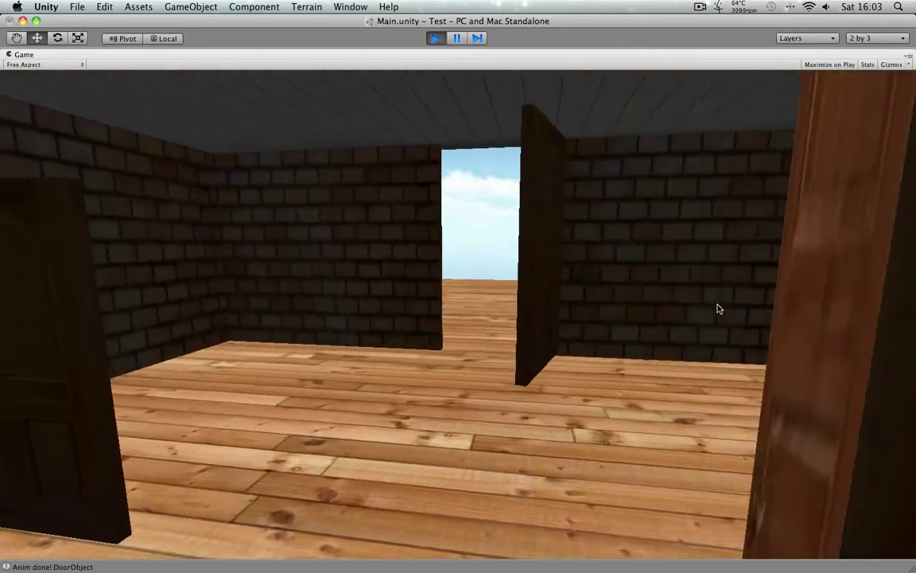
Step: Look around the brick room at the opened wooden doors and walk toward the drawer cabinet
{"action": "key", "text": "a"}
{"action": "key", "text": "d"}
{"action": "key", "text": "w"}
{"action": "key", "text": "s"}
{"action": "key", "text": "s"}
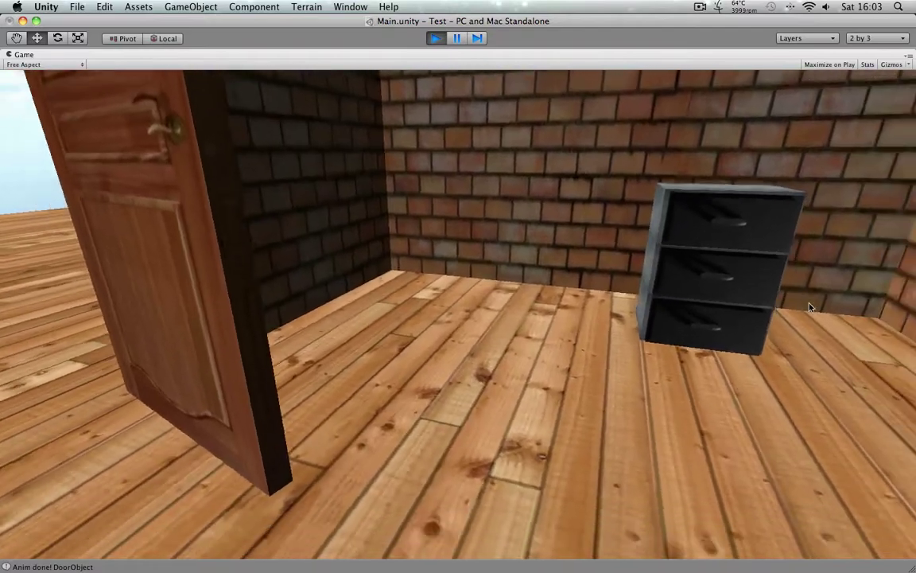
{"action": "key", "text": "s"}
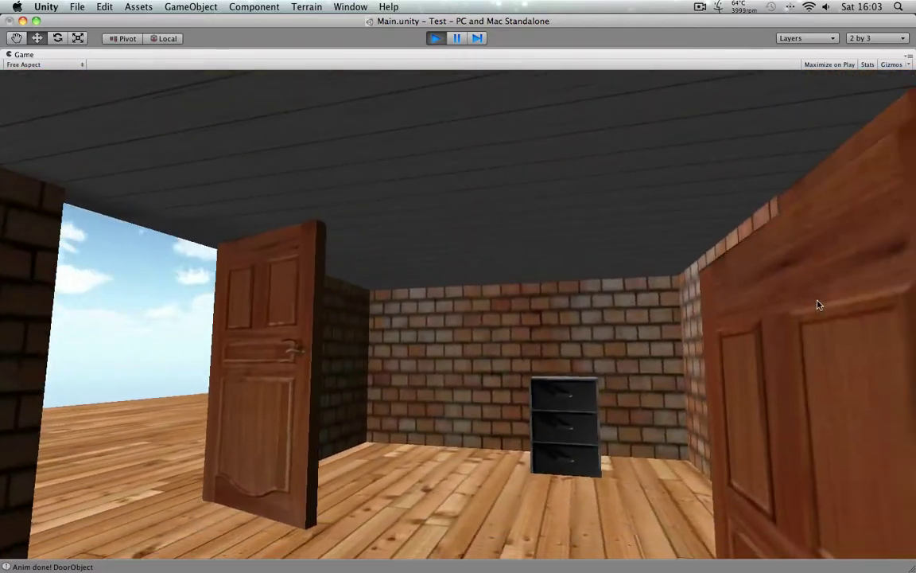
{"action": "key", "text": "w"}
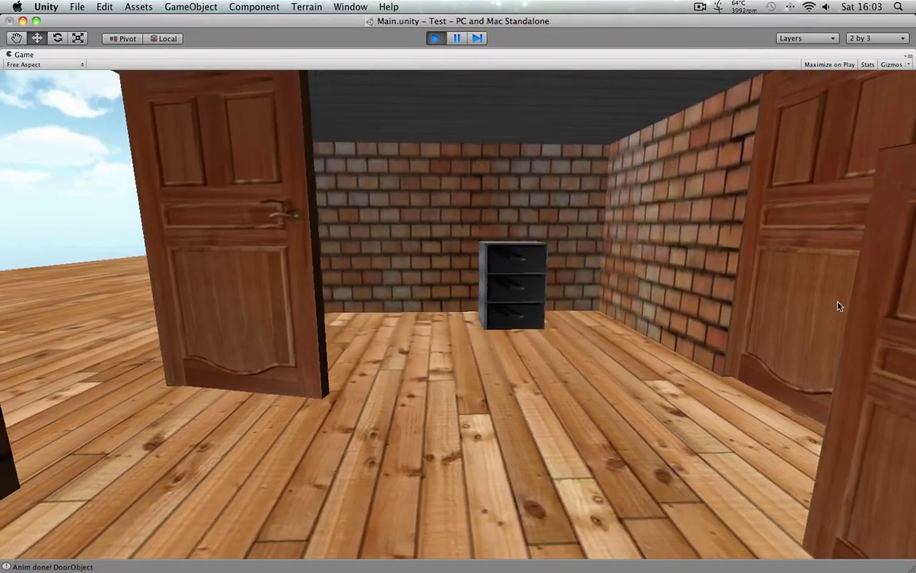
{"action": "key", "text": "w"}
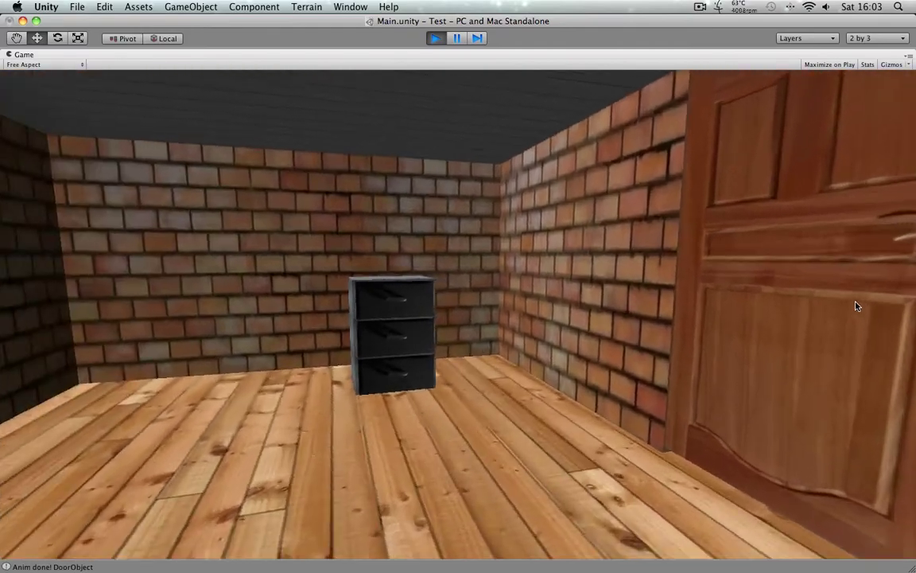
{"action": "key", "text": "w"}
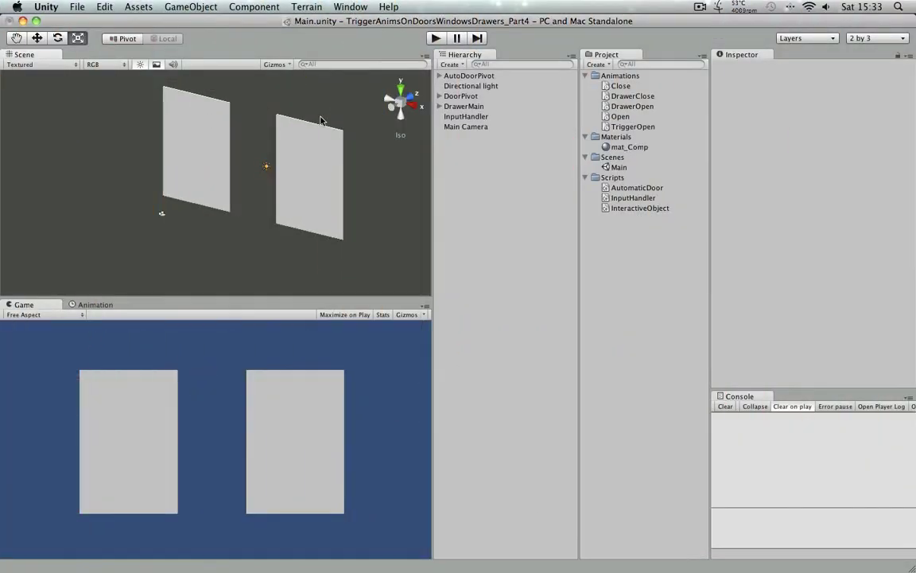
Step: Add a floor plane, scale it uniformly to about 8.86, and move it beneath the doors at Y about -4.41
{"action": "left_click", "coordinate": [213, 6]}
{"action": "mouse_move", "coordinate": [235, 40]}
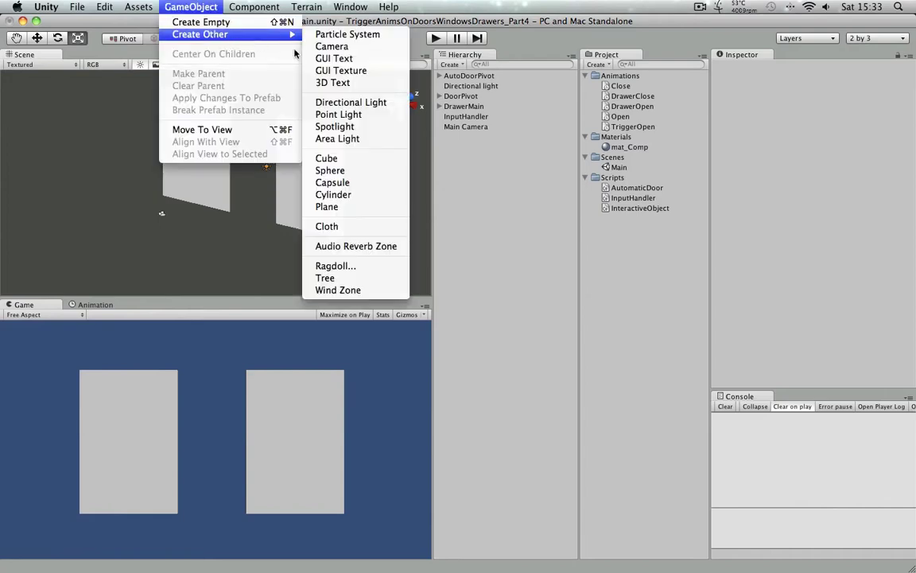
{"action": "left_click", "coordinate": [328, 207]}
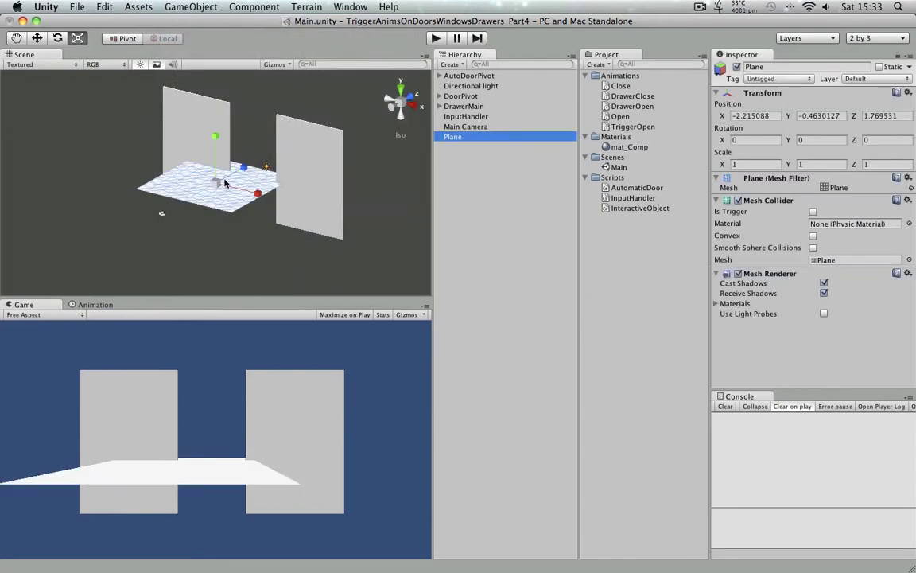
{"action": "left_click_drag", "start_coordinate": [215, 186], "coordinate": [334, 120]}
{"action": "key", "text": "w"}
{"action": "left_click_drag", "start_coordinate": [222, 135], "coordinate": [289, 210]}
{"action": "scroll", "coordinate": [208, 167], "scroll_direction": "down", "scroll_amount": 5}
{"action": "left_click", "coordinate": [117, 101]}
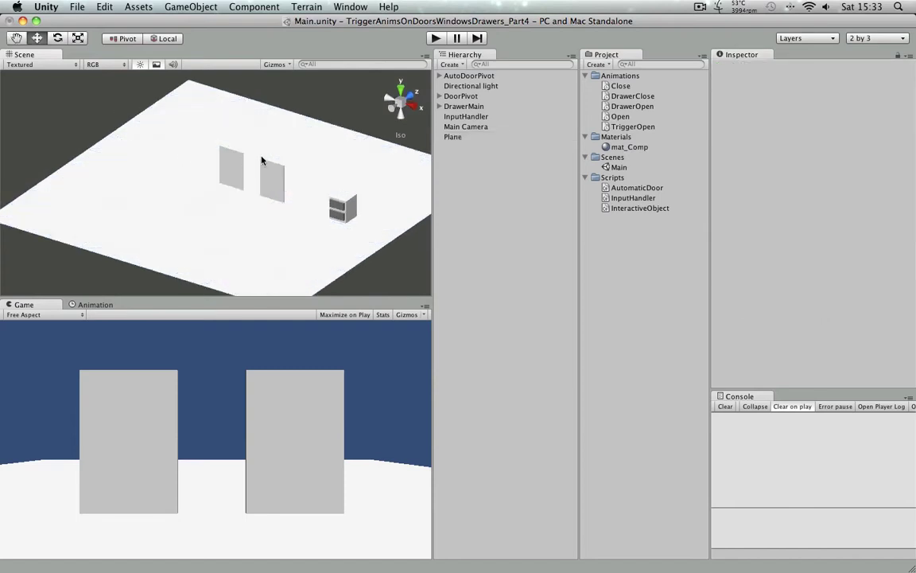
Step: Import the complete Character Controller package into the project
{"action": "scroll", "coordinate": [257, 159], "scroll_direction": "up", "scroll_amount": 3}
{"action": "scroll", "coordinate": [258, 159], "scroll_direction": "up", "scroll_amount": 2}
{"action": "left_click", "coordinate": [139, 6]}
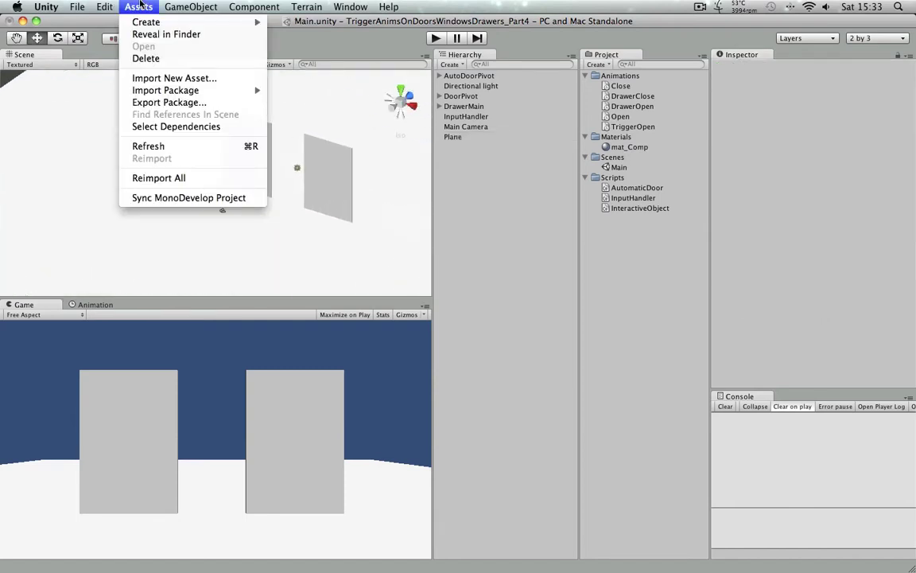
{"action": "mouse_move", "coordinate": [231, 89]}
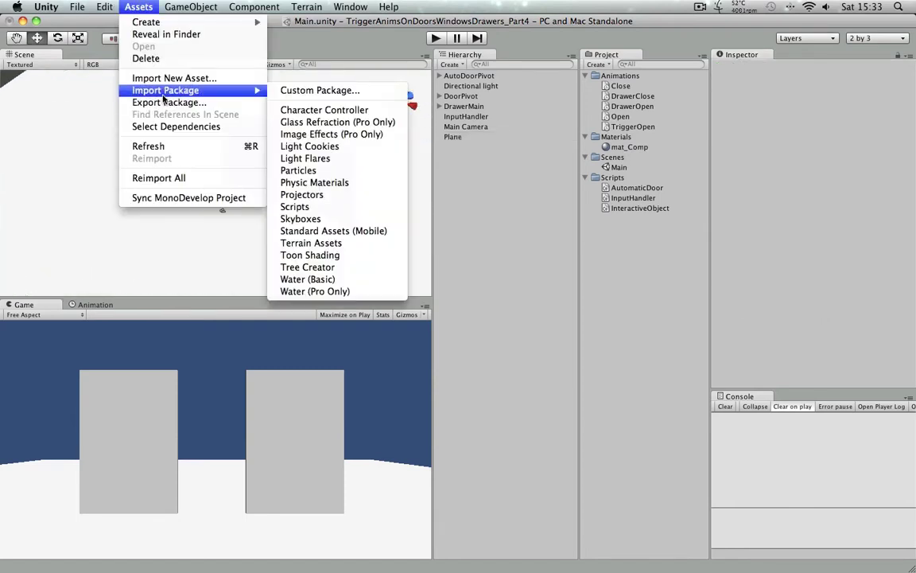
{"action": "left_click", "coordinate": [308, 111]}
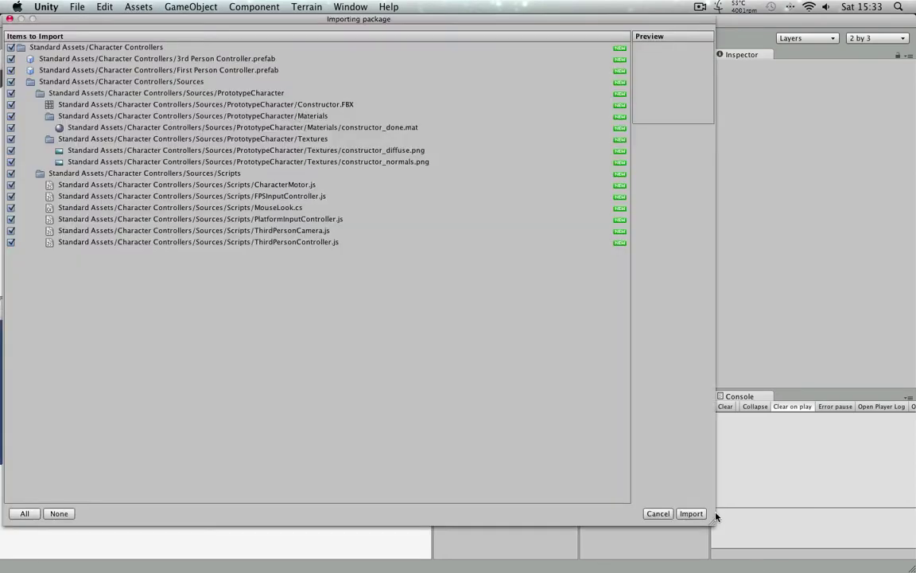
{"action": "left_click", "coordinate": [691, 513]}
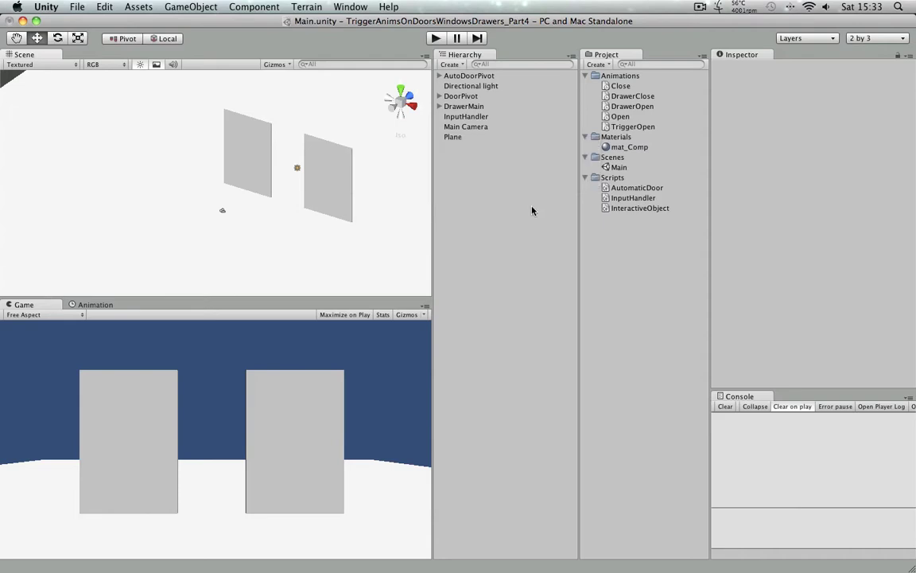
Step: Add the First Person Controller prefab from Standard Assets/Character Controllers to the scene
{"action": "left_click", "coordinate": [586, 219]}
{"action": "left_click", "coordinate": [596, 229]}
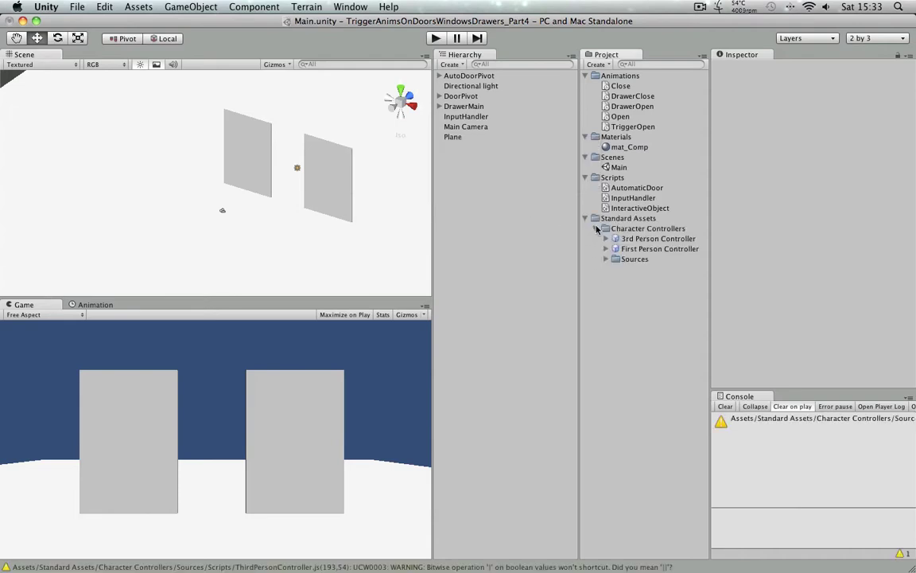
{"action": "left_click", "coordinate": [595, 229]}
{"action": "left_click", "coordinate": [595, 229]}
{"action": "left_click", "coordinate": [624, 249]}
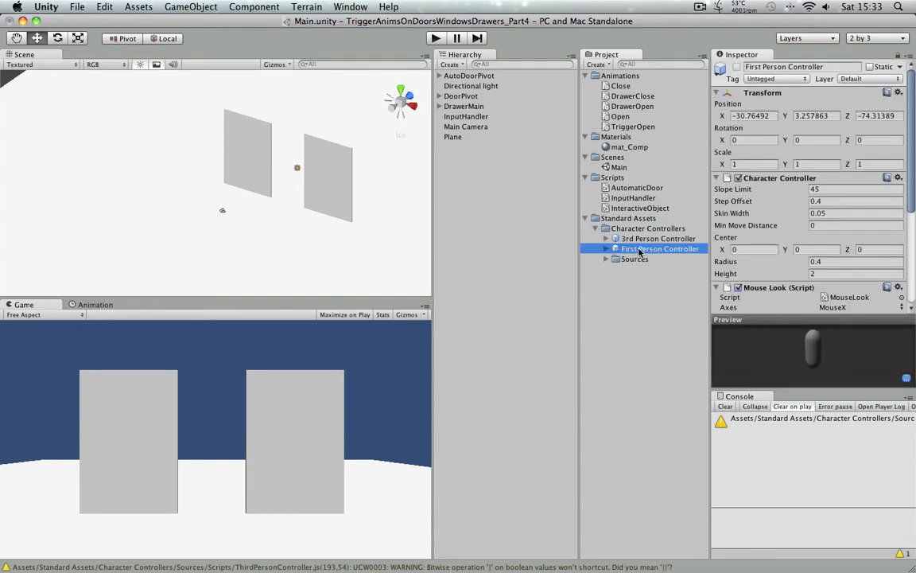
{"action": "left_click_drag", "start_coordinate": [641, 252], "coordinate": [476, 171]}
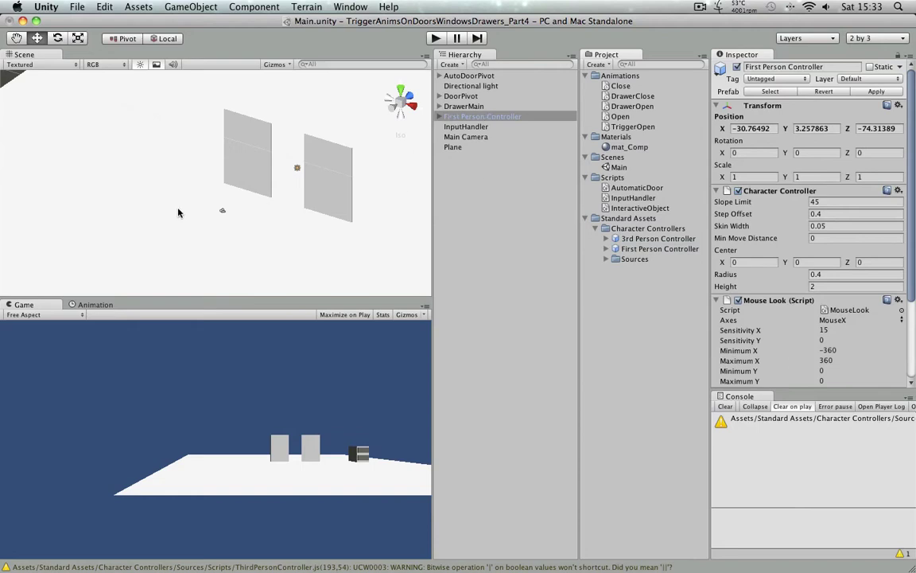
Step: Set the First Person Controller's position to X 0, Y 0, Z 0
{"action": "scroll", "coordinate": [178, 213], "scroll_direction": "down", "scroll_amount": 4}
{"action": "left_click", "coordinate": [777, 131]}
{"action": "type", "text": "0"}
{"action": "key", "text": "Tab"}
{"action": "type", "text": "0"}
{"action": "key", "text": "Tab"}
{"action": "type", "text": "0"}
{"action": "key", "text": "Return"}
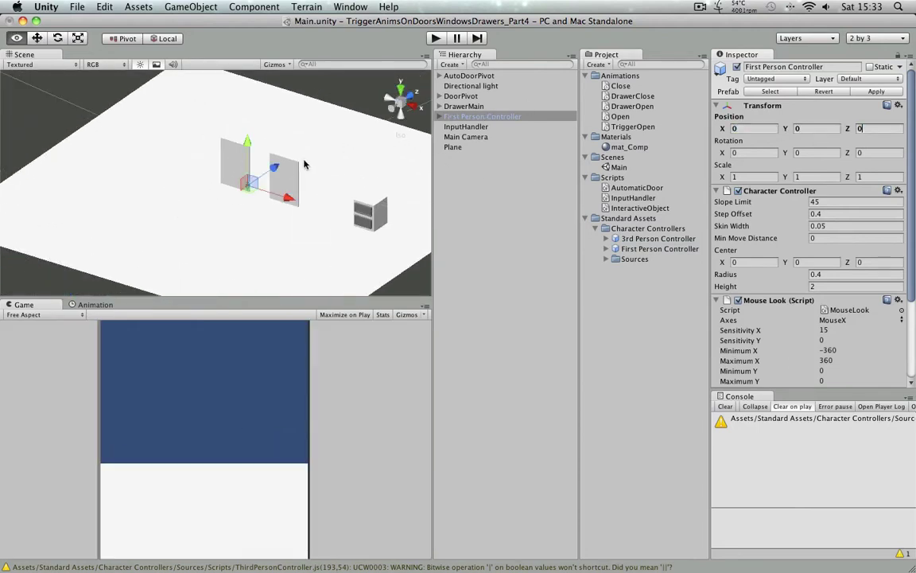
Step: Move the First Person Controller up and back from the doors to about Y 3.24, Z -2.75
{"action": "left_click_drag", "start_coordinate": [307, 164], "coordinate": [190, 83], "text": "alt"}
{"action": "left_click_drag", "start_coordinate": [259, 92], "coordinate": [183, 186], "text": "alt"}
{"action": "scroll", "coordinate": [204, 146], "scroll_direction": "up", "scroll_amount": 6}
{"action": "left_click_drag", "start_coordinate": [145, 144], "coordinate": [179, 121]}
{"action": "scroll", "coordinate": [784, 248], "scroll_direction": "down", "scroll_amount": 4}
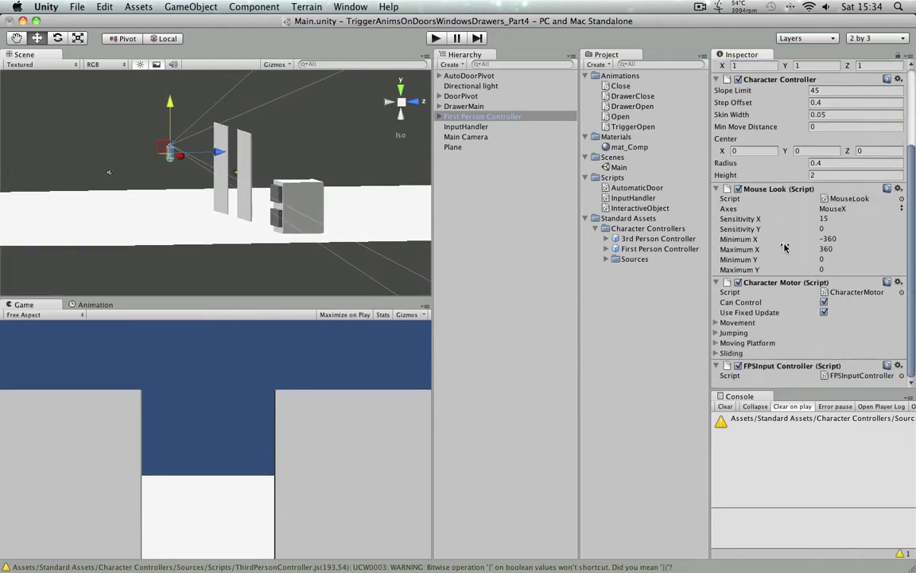
{"action": "scroll", "coordinate": [782, 246], "scroll_direction": "up", "scroll_amount": 4}
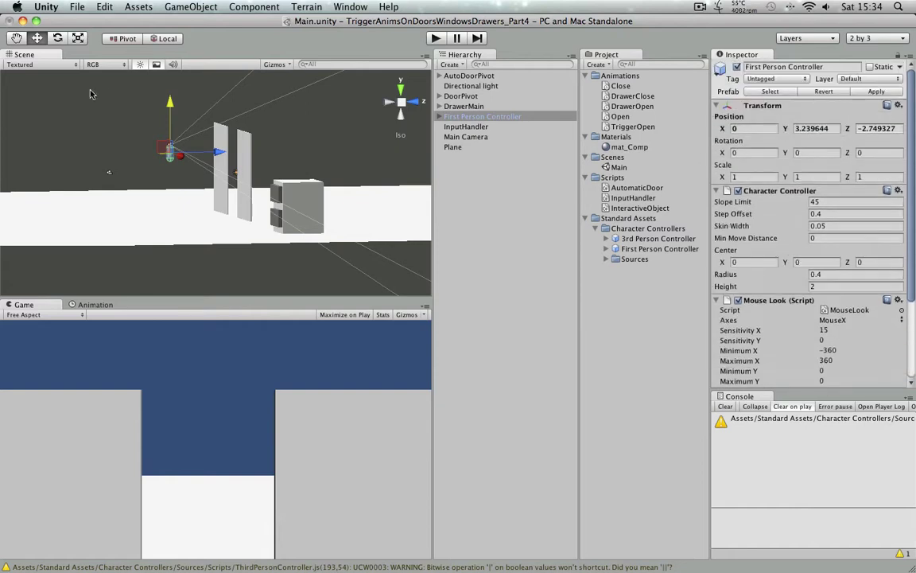
Step: Set the First Person Controller's collider radius to 1.69, height to 9.83 and center Y to -2.4
{"action": "left_click", "coordinate": [532, 120]}
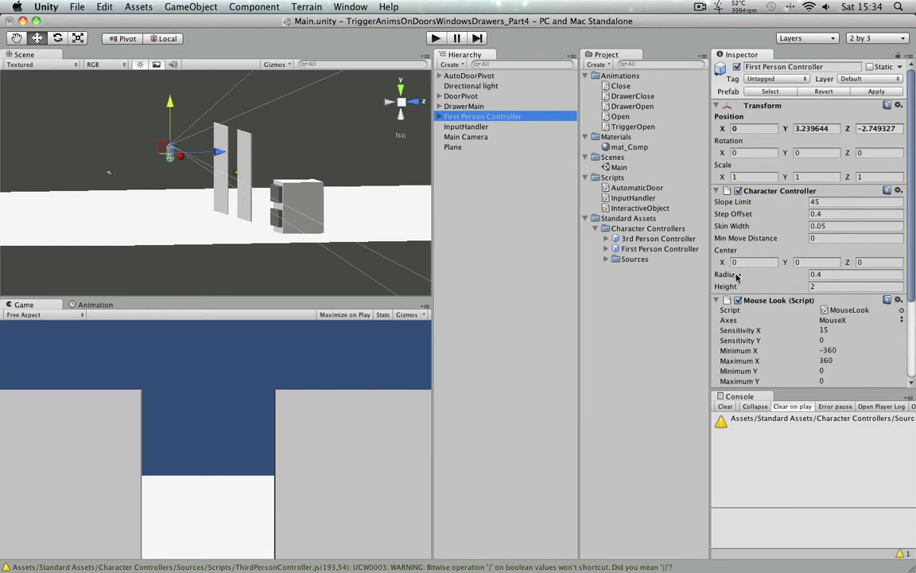
{"action": "left_click_drag", "start_coordinate": [736, 276], "coordinate": [837, 288]}
{"action": "scroll", "coordinate": [250, 165], "scroll_direction": "down", "scroll_amount": 2}
{"action": "left_click_drag", "start_coordinate": [250, 168], "coordinate": [247, 151], "text": "alt"}
{"action": "left_click_drag", "start_coordinate": [754, 286], "coordinate": [743, 286]}
{"action": "left_click_drag", "start_coordinate": [791, 265], "coordinate": [770, 269]}
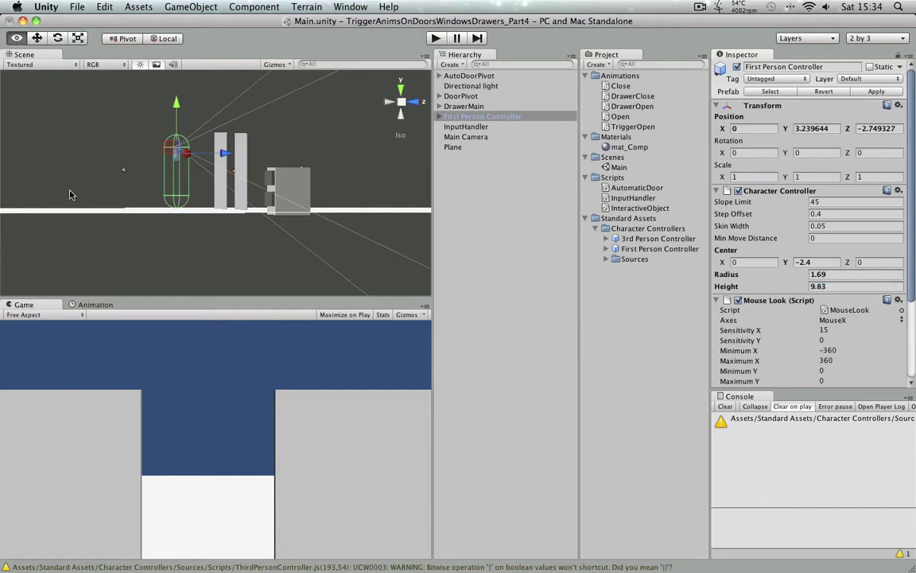
Step: Raise the First Person Controller to about Y 3.57 so its collider clears the floor plane
{"action": "left_click_drag", "start_coordinate": [108, 203], "coordinate": [145, 209], "text": "alt"}
{"action": "scroll", "coordinate": [146, 209], "scroll_direction": "up", "scroll_amount": 5}
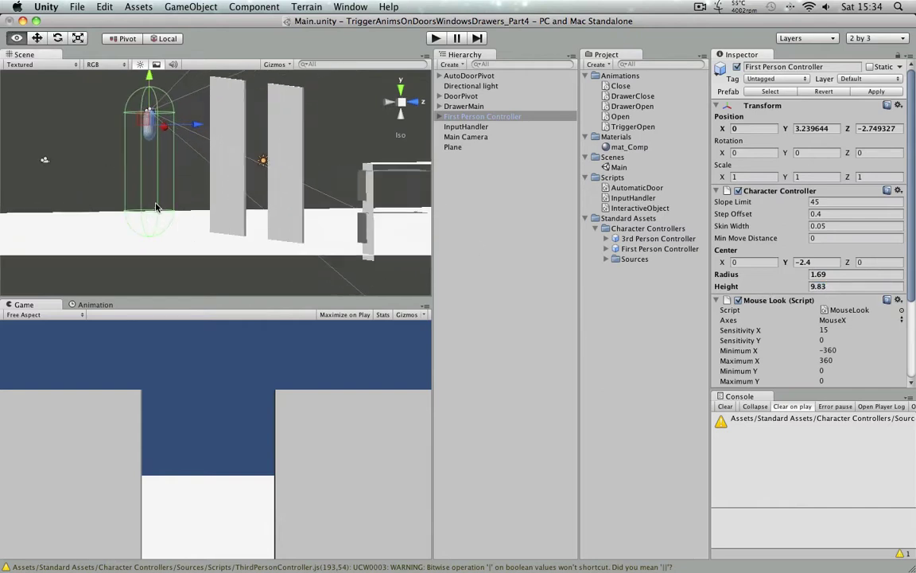
{"action": "left_click_drag", "start_coordinate": [47, 93], "coordinate": [221, 198], "text": "alt"}
{"action": "left_click", "coordinate": [220, 203]}
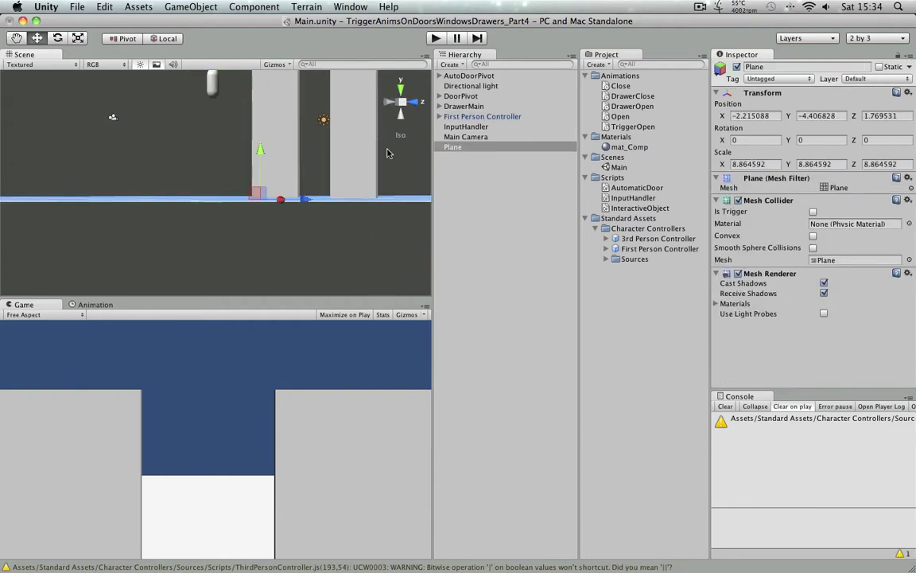
{"action": "double_click", "coordinate": [447, 117]}
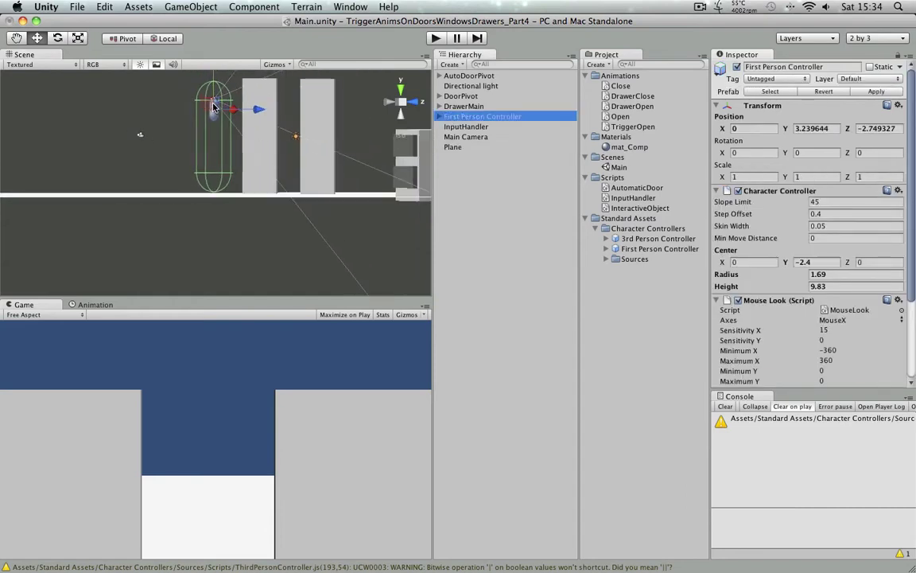
{"action": "left_click_drag", "start_coordinate": [215, 86], "coordinate": [234, 132]}
Step: Scale the First Person Controller's Graphics capsule to about X 1.23, Y 1.99, Z 1.23
{"action": "left_click", "coordinate": [437, 117]}
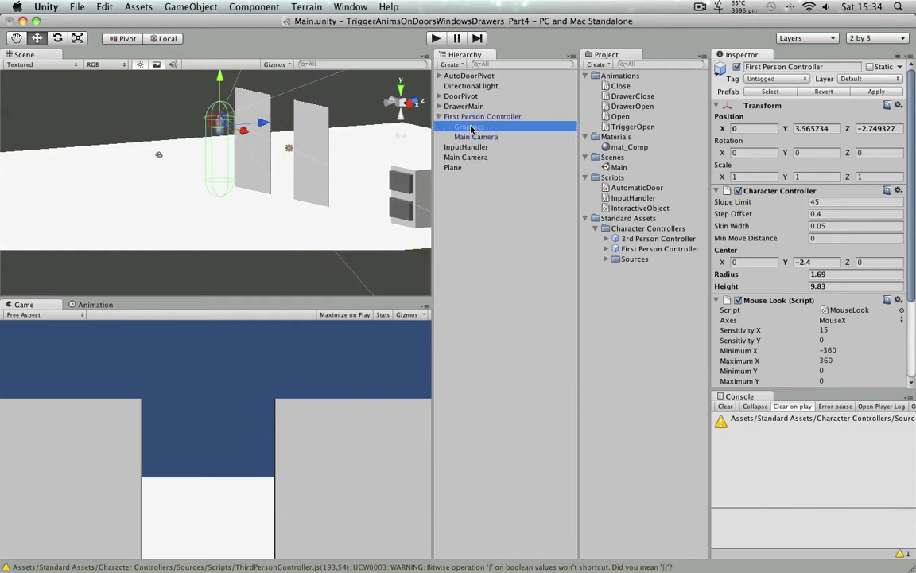
{"action": "left_click", "coordinate": [469, 126]}
{"action": "scroll", "coordinate": [310, 129], "scroll_direction": "up", "scroll_amount": 2}
{"action": "scroll", "coordinate": [310, 130], "scroll_direction": "up", "scroll_amount": 1}
{"action": "middle_click_drag", "start_coordinate": [310, 129], "coordinate": [307, 184]}
{"action": "scroll", "coordinate": [344, 168], "scroll_direction": "down", "scroll_amount": 2}
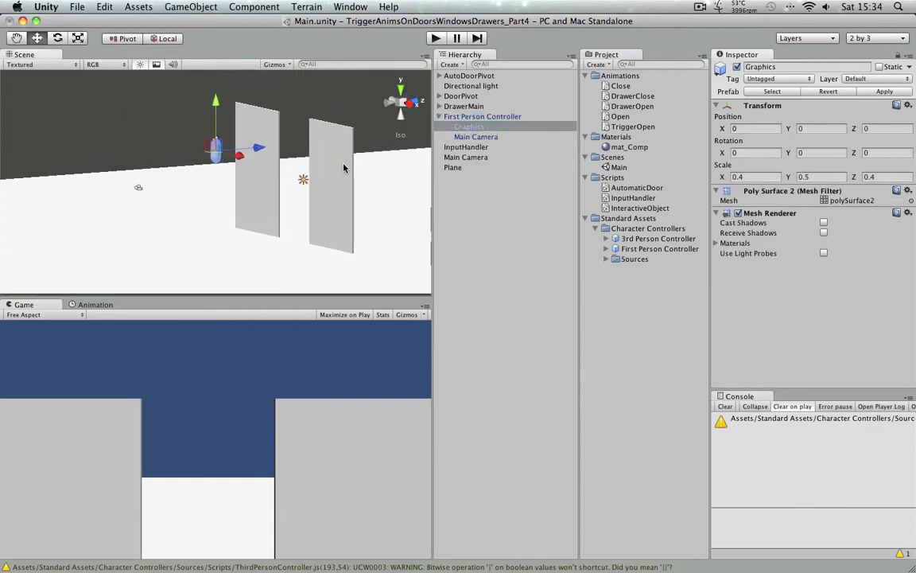
{"action": "scroll", "coordinate": [255, 155], "scroll_direction": "up", "scroll_amount": 3}
{"action": "scroll", "coordinate": [256, 155], "scroll_direction": "down", "scroll_amount": 4}
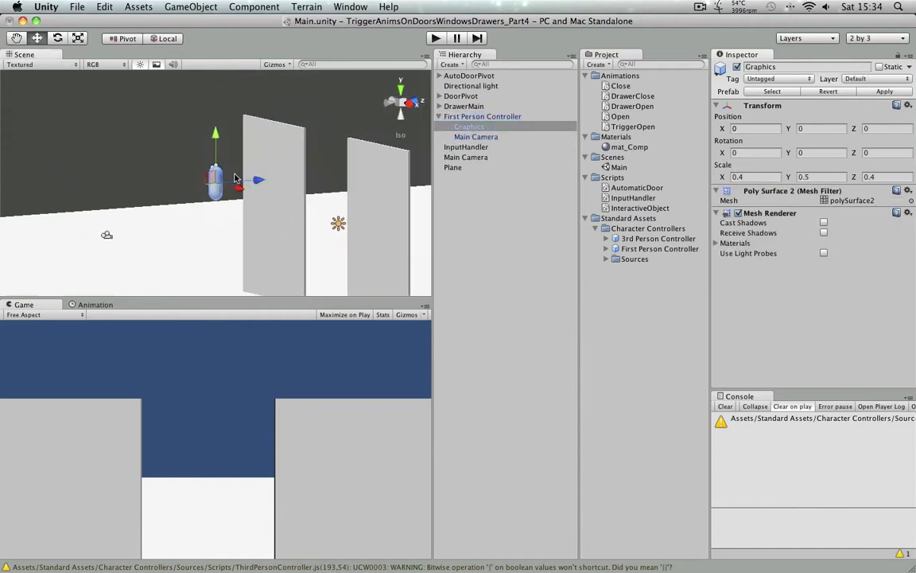
{"action": "key", "text": "r"}
{"action": "left_click_drag", "start_coordinate": [217, 184], "coordinate": [345, 176]}
{"action": "left_click_drag", "start_coordinate": [216, 133], "coordinate": [216, 121]}
{"action": "left_click_drag", "start_coordinate": [215, 189], "coordinate": [222, 187]}
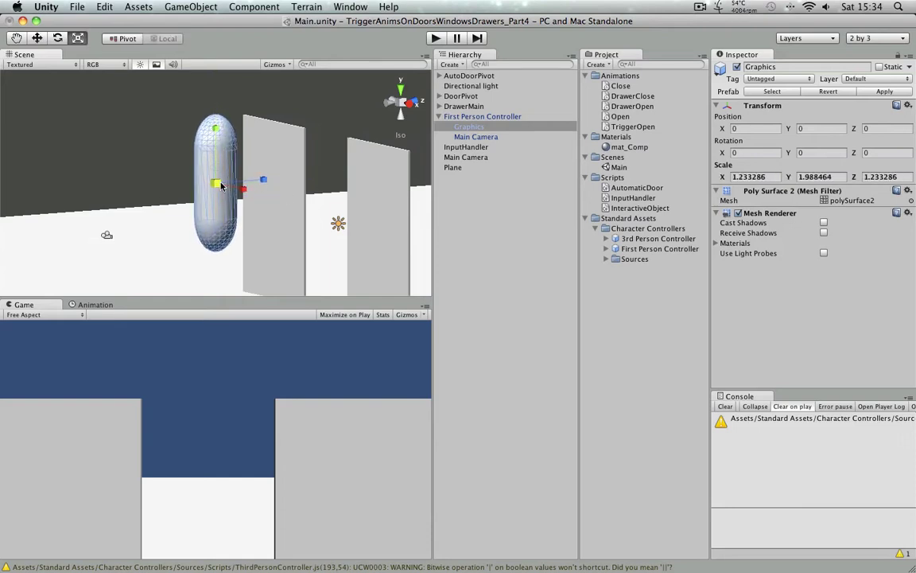
Step: Lower the Graphics capsule to about Y -1.22 and compare it with the controller's collider
{"action": "key", "text": "w"}
{"action": "left_click_drag", "start_coordinate": [218, 145], "coordinate": [237, 162]}
{"action": "left_click", "coordinate": [491, 117]}
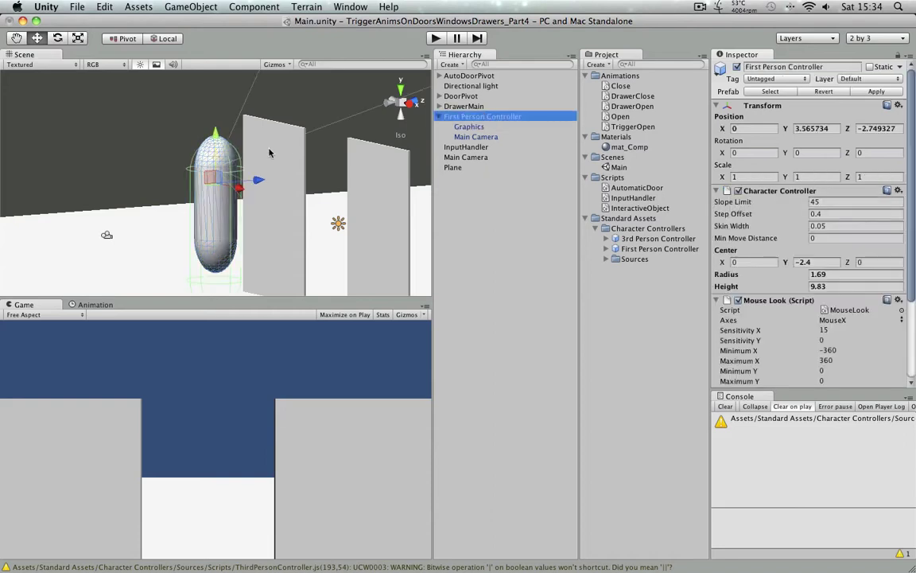
{"action": "key", "text": "f"}
{"action": "left_click", "coordinate": [463, 126]}
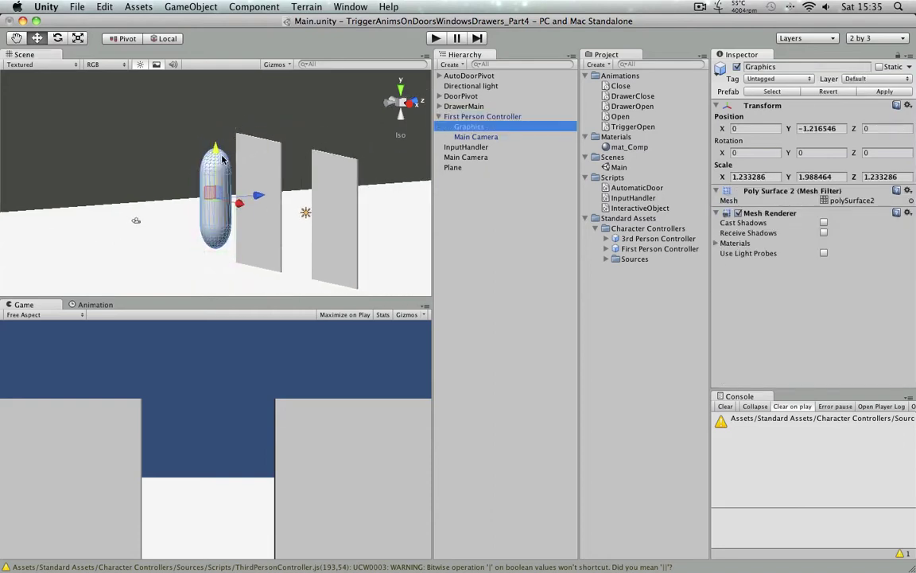
Step: Fine-tune the Graphics capsule's height position and scale so it fills the First Person Controller's collider
{"action": "left_click_drag", "start_coordinate": [223, 157], "coordinate": [223, 184]}
{"action": "key", "text": "r"}
{"action": "left_click_drag", "start_coordinate": [220, 224], "coordinate": [227, 221]}
{"action": "left_click_drag", "start_coordinate": [217, 177], "coordinate": [217, 188]}
{"action": "left_click", "coordinate": [473, 117]}
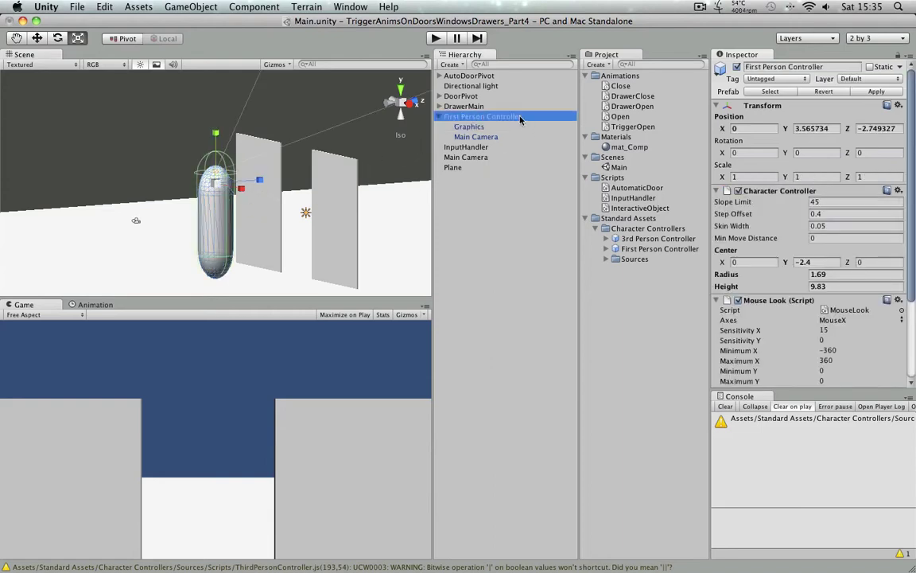
{"action": "left_click", "coordinate": [436, 126]}
{"action": "key", "text": "w"}
{"action": "left_click_drag", "start_coordinate": [216, 172], "coordinate": [216, 163]}
Step: Delete the scene's original standalone Main Camera, keeping the one inside the First Person Controller
{"action": "left_click", "coordinate": [494, 137]}
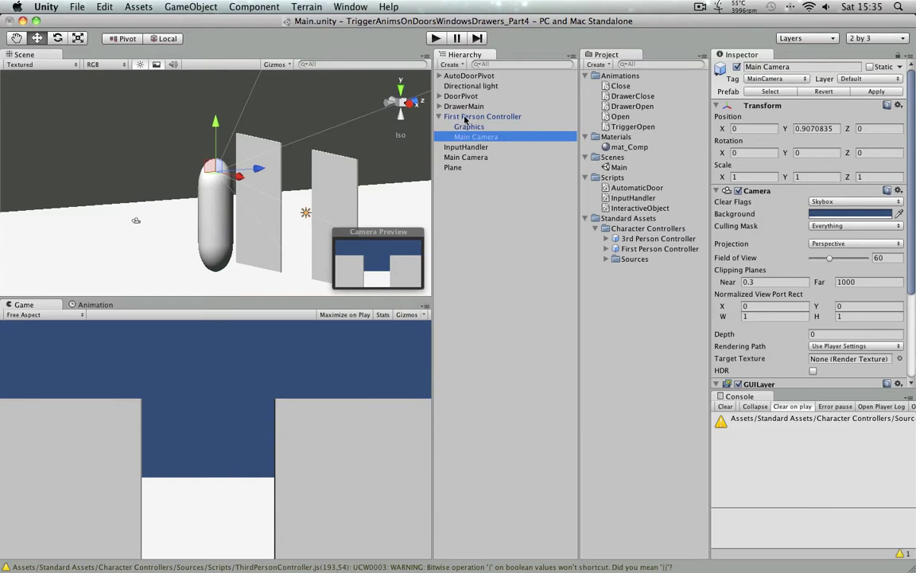
{"action": "left_click", "coordinate": [492, 117]}
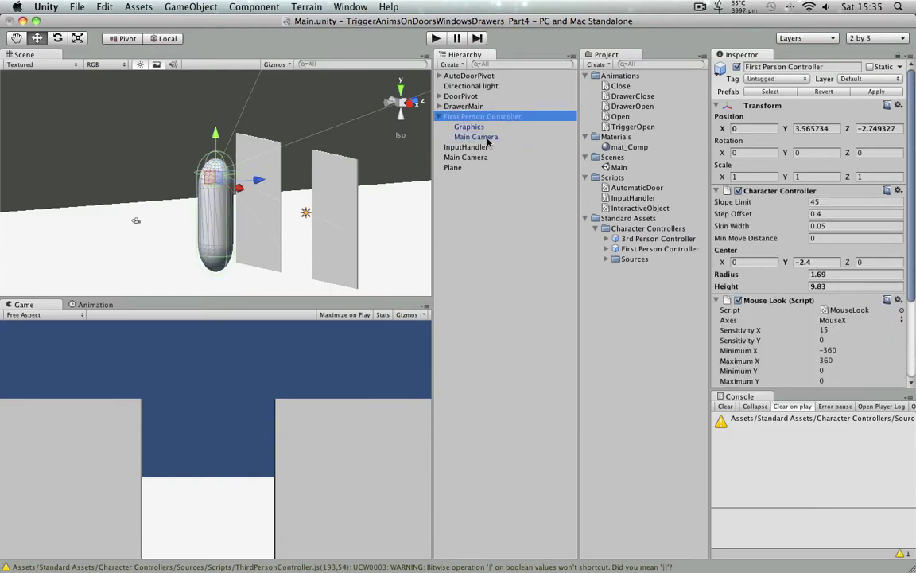
{"action": "left_click", "coordinate": [482, 140]}
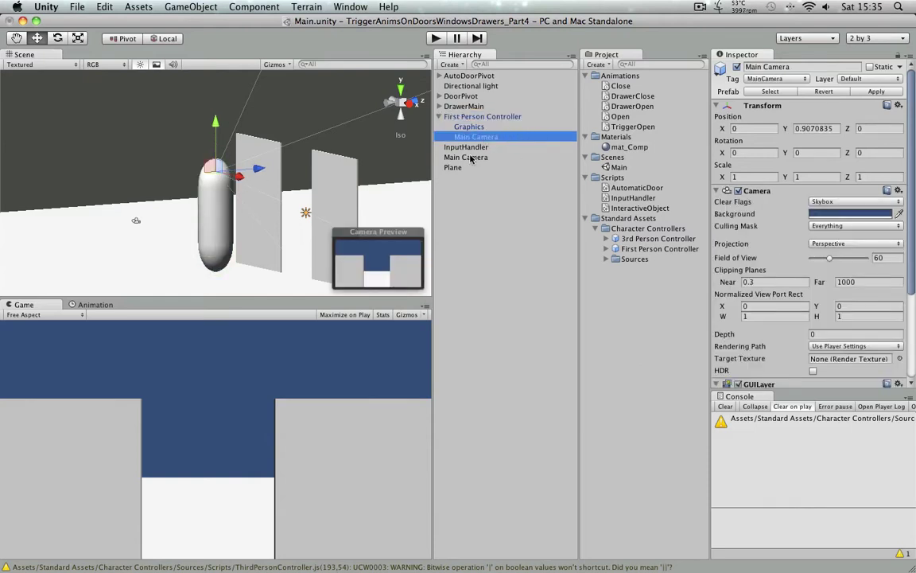
{"action": "left_click", "coordinate": [471, 157]}
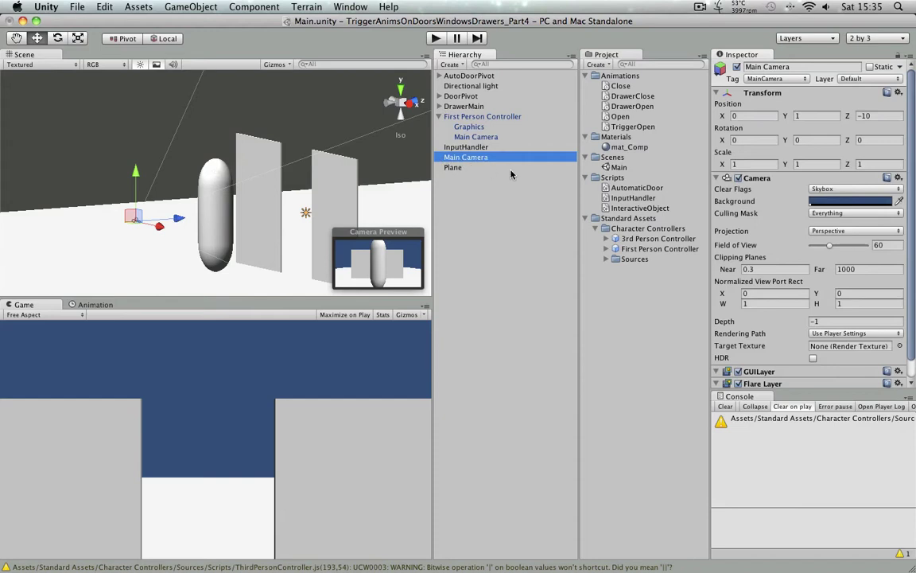
{"action": "left_click", "coordinate": [511, 175]}
{"action": "left_click", "coordinate": [477, 158]}
{"action": "left_click", "coordinate": [483, 168]}
{"action": "left_click", "coordinate": [480, 157]}
{"action": "key", "text": "super+BackSpace"}
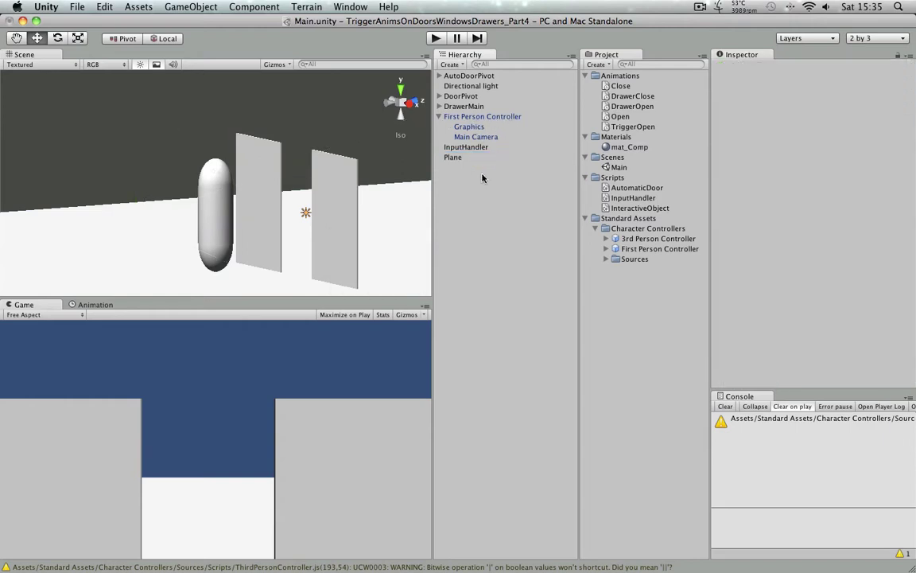
Step: Move the First Person Controller back from the doors to about Z -9.72
{"action": "left_click", "coordinate": [481, 136]}
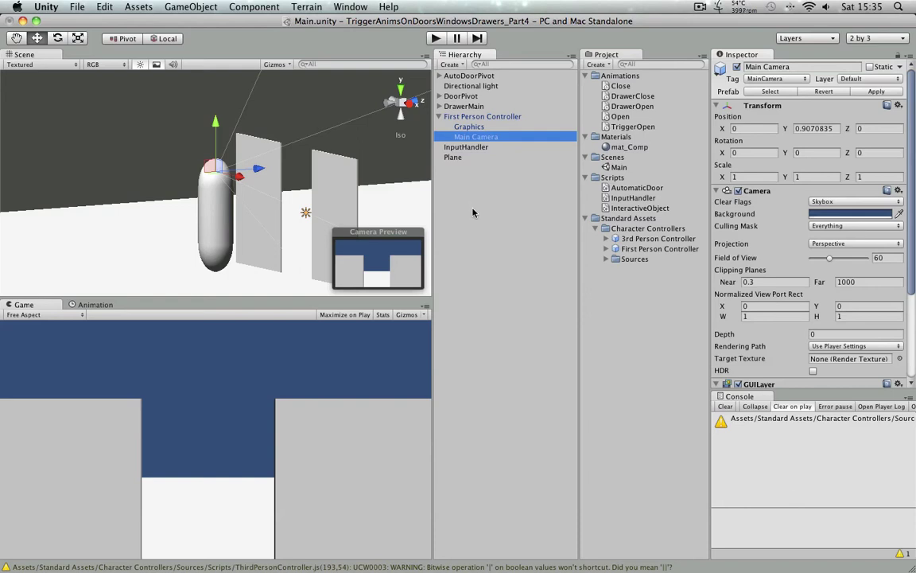
{"action": "left_click", "coordinate": [424, 186]}
{"action": "left_click", "coordinate": [482, 117]}
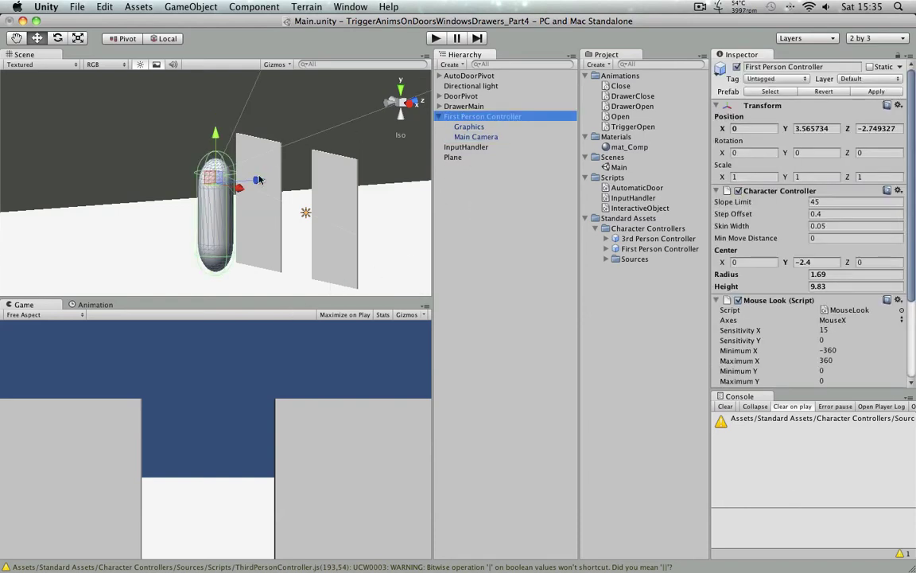
{"action": "left_click_drag", "start_coordinate": [259, 179], "coordinate": [181, 186]}
Step: Run the game and walk the First Person Controller around in front of the two doors
{"action": "left_click", "coordinate": [436, 38]}
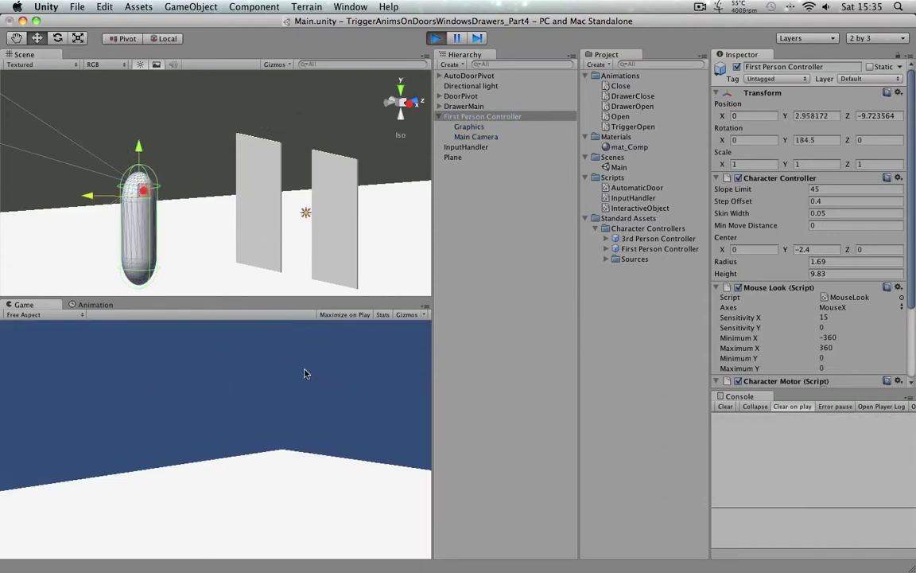
{"action": "key", "text": "w"}
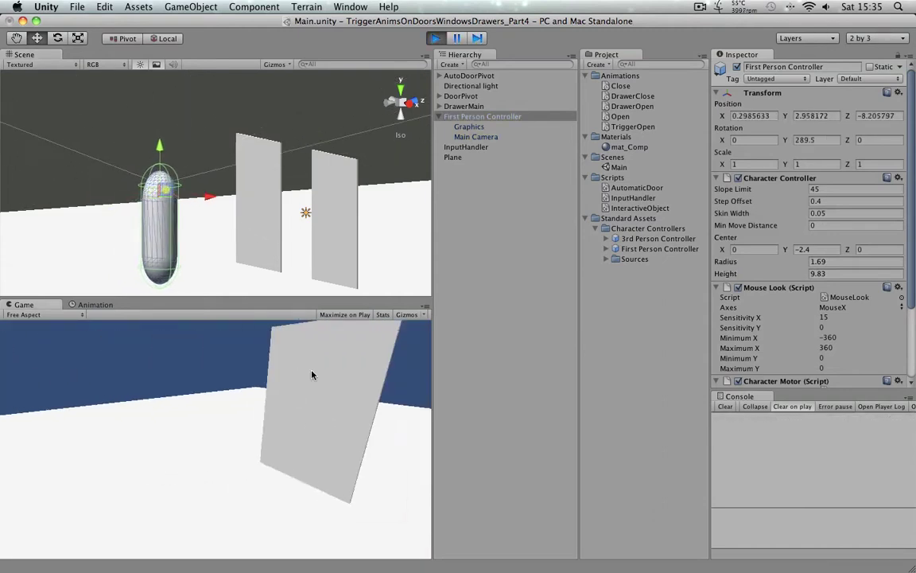
{"action": "key", "text": "s"}
{"action": "key", "text": "d"}
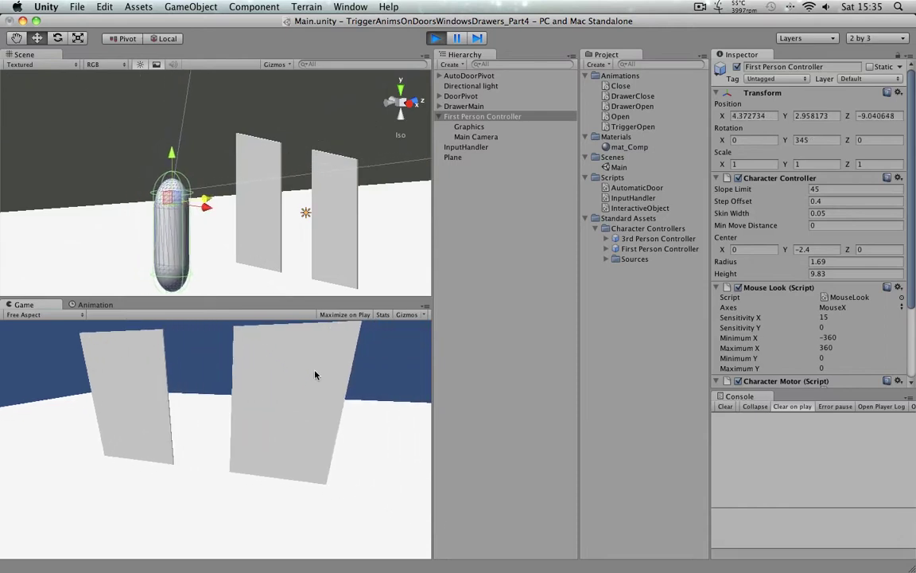
{"action": "key", "text": "s"}
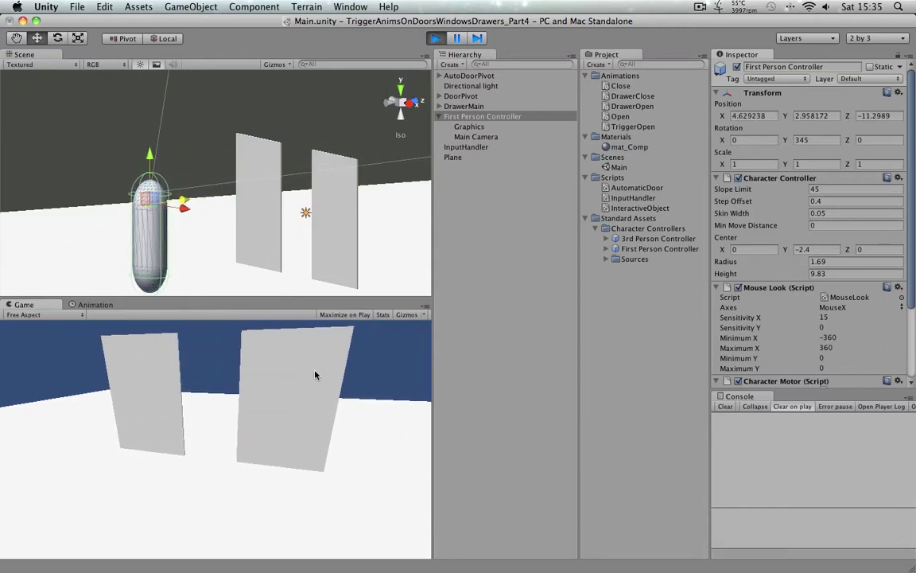
{"action": "key", "text": "s"}
{"action": "key", "text": "d"}
{"action": "key", "text": "a"}
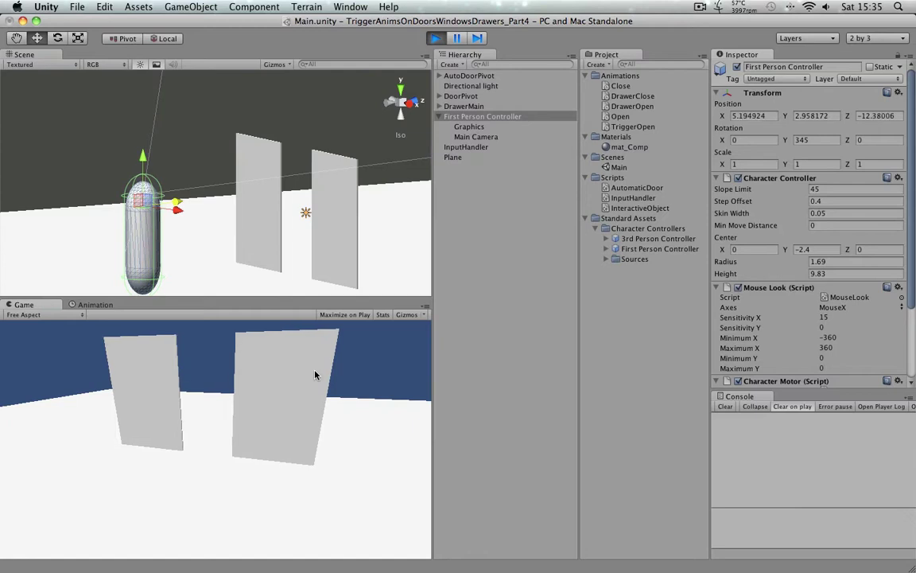
{"action": "key", "text": "w"}
{"action": "key", "text": "a"}
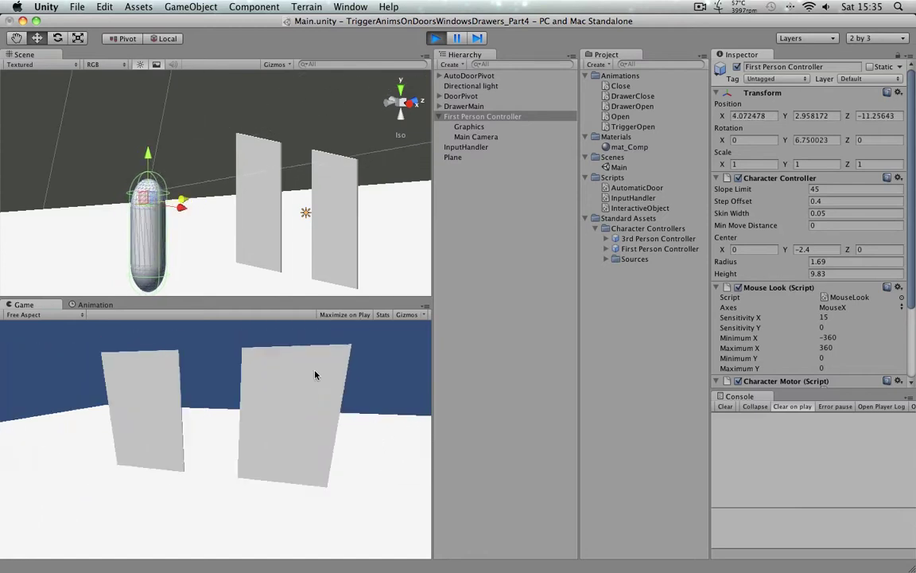
Step: Test triggering the doors in the running game, stop play mode and clear the console
{"action": "left_click", "coordinate": [314, 375]}
{"action": "left_click", "coordinate": [315, 375]}
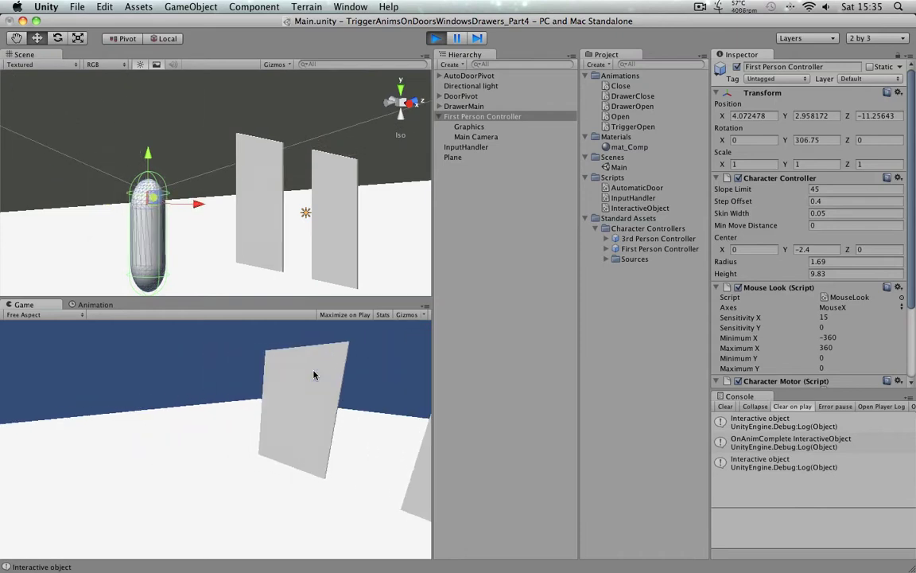
{"action": "left_click", "coordinate": [314, 375]}
{"action": "left_click", "coordinate": [314, 375]}
{"action": "key", "text": "super+p"}
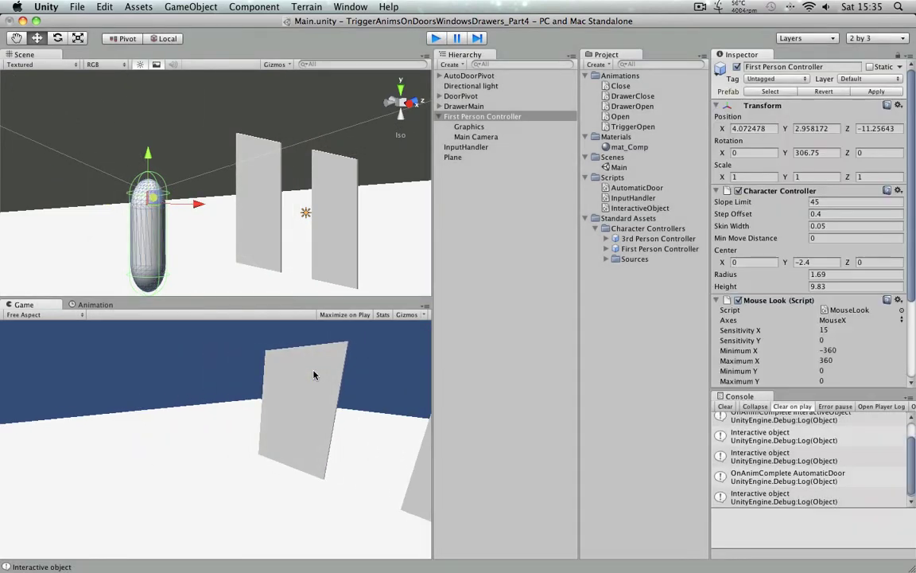
{"action": "left_click", "coordinate": [727, 408]}
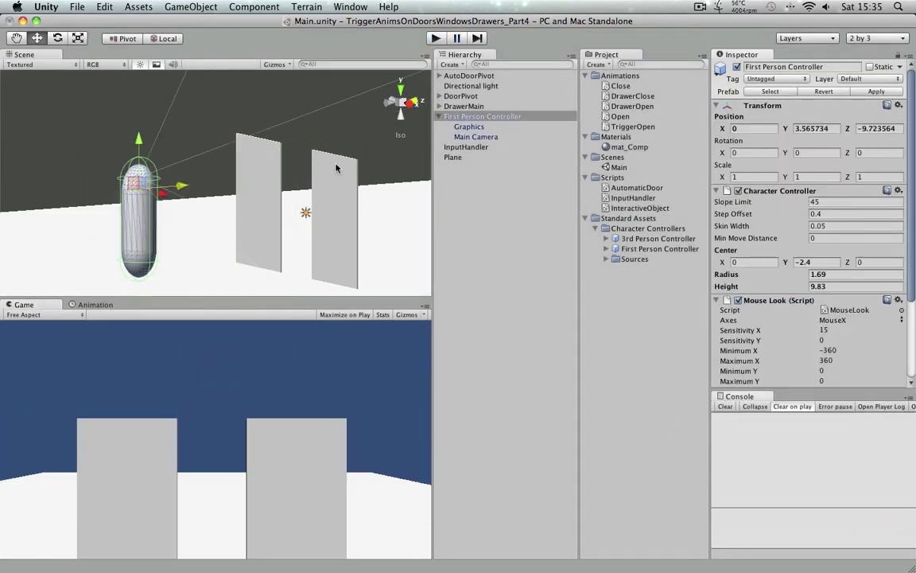
Step: Duplicate DoorPivot and place the copy beyond the other doors at about X -21.17
{"action": "scroll", "coordinate": [275, 186], "scroll_direction": "down", "scroll_amount": 5}
{"action": "left_click_drag", "start_coordinate": [275, 185], "coordinate": [287, 221], "text": "alt"}
{"action": "left_click", "coordinate": [441, 117]}
{"action": "left_click", "coordinate": [452, 97]}
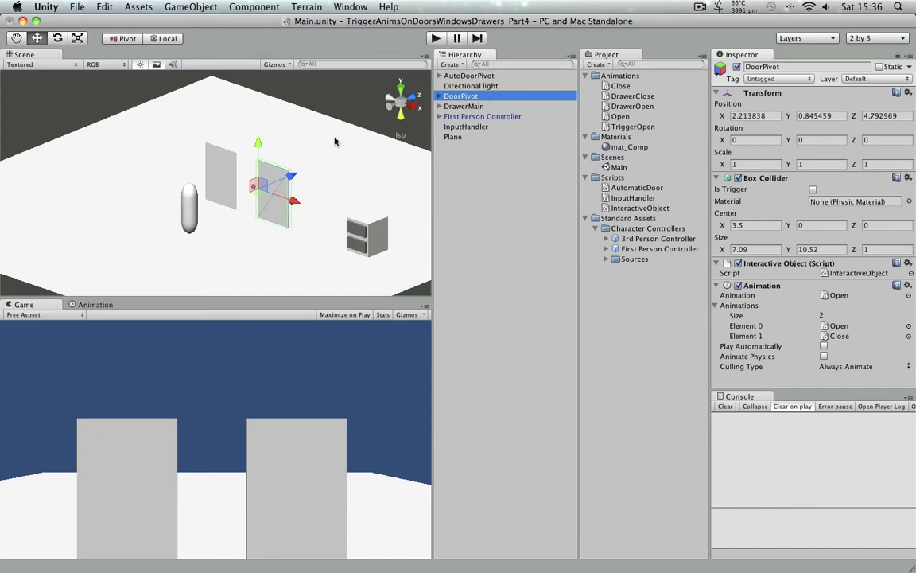
{"action": "scroll", "coordinate": [334, 136], "scroll_direction": "up", "scroll_amount": 3}
{"action": "middle_click_drag", "start_coordinate": [334, 138], "coordinate": [344, 159]}
{"action": "key", "text": "super+d"}
{"action": "key", "text": "super+d"}
{"action": "left_click_drag", "start_coordinate": [352, 223], "coordinate": [194, 149]}
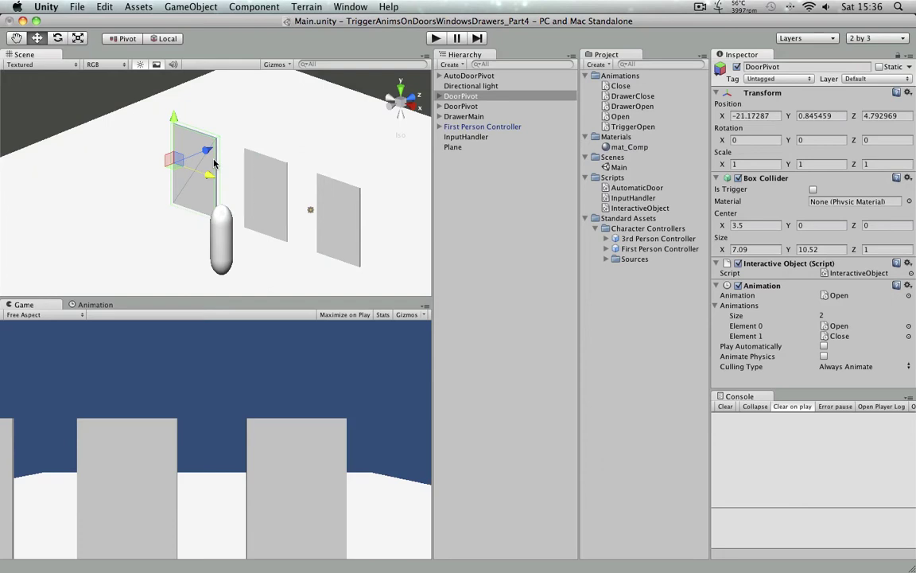
Step: Rename the duplicated door as TriggerDoorPivot
{"action": "left_click", "coordinate": [460, 98]}
{"action": "left_click", "coordinate": [462, 99]}
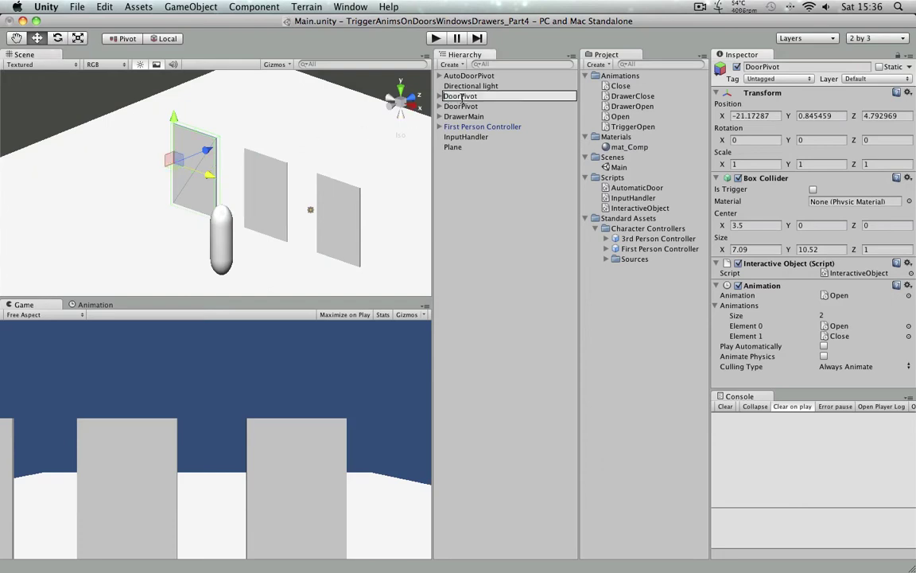
{"action": "type", "text": "Trigger"}
{"action": "key", "text": "Return"}
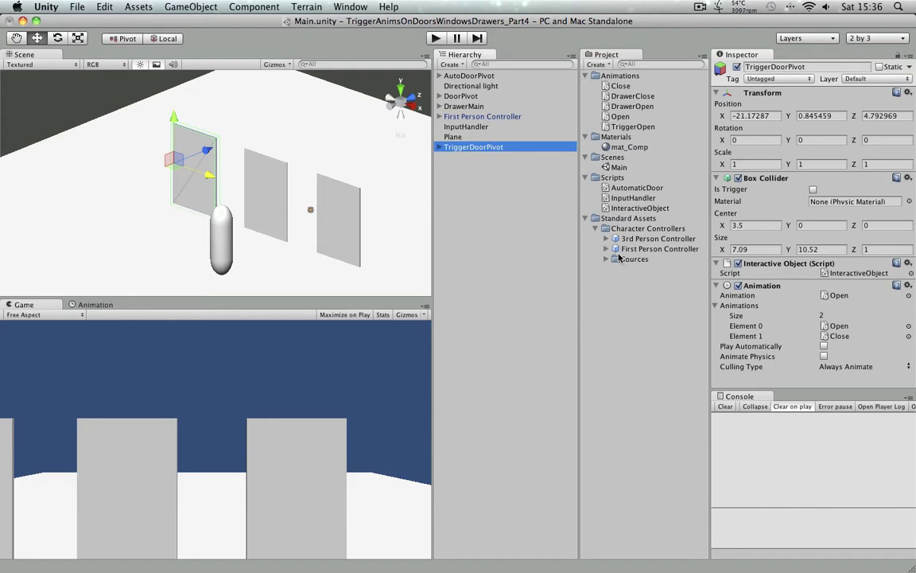
Step: Create a C# script named TriggerDoor in the Scripts folder
{"action": "left_click", "coordinate": [615, 177]}
{"action": "right_click", "coordinate": [623, 178]}
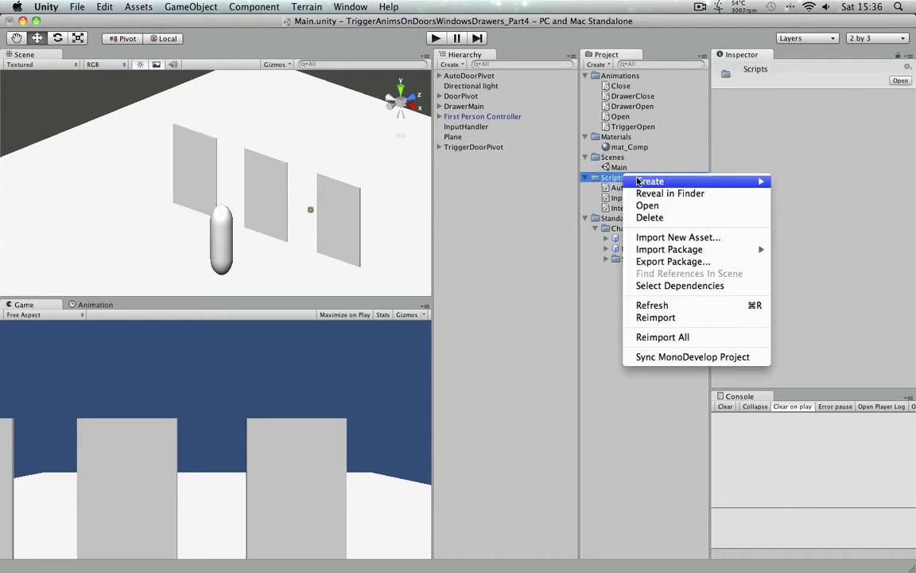
{"action": "mouse_move", "coordinate": [692, 182]}
{"action": "left_click", "coordinate": [817, 212]}
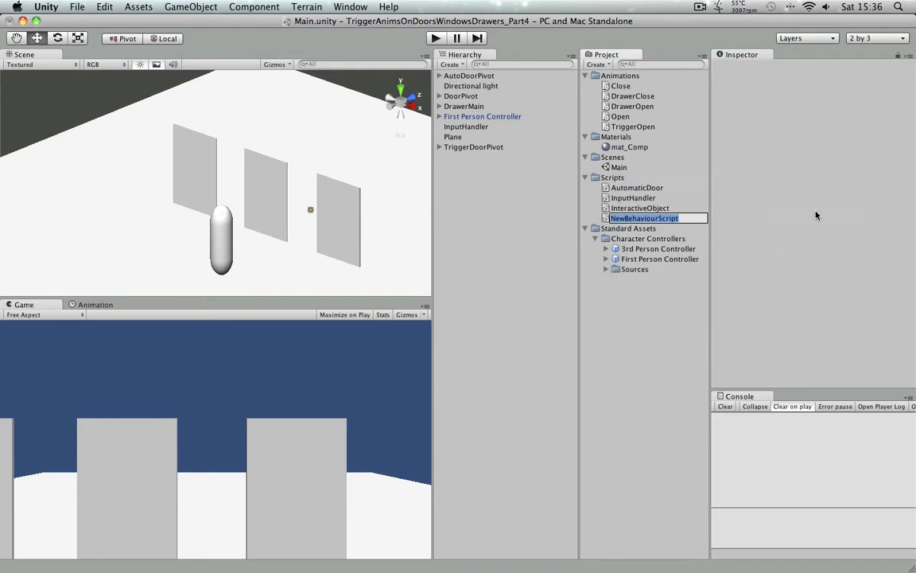
{"action": "type", "text": "tri"}
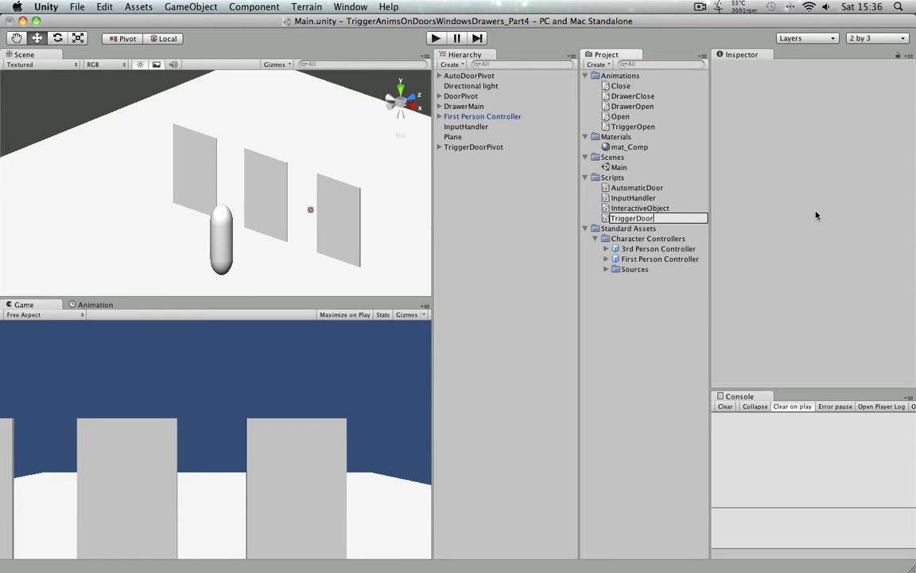
{"action": "key", "text": "Return"}
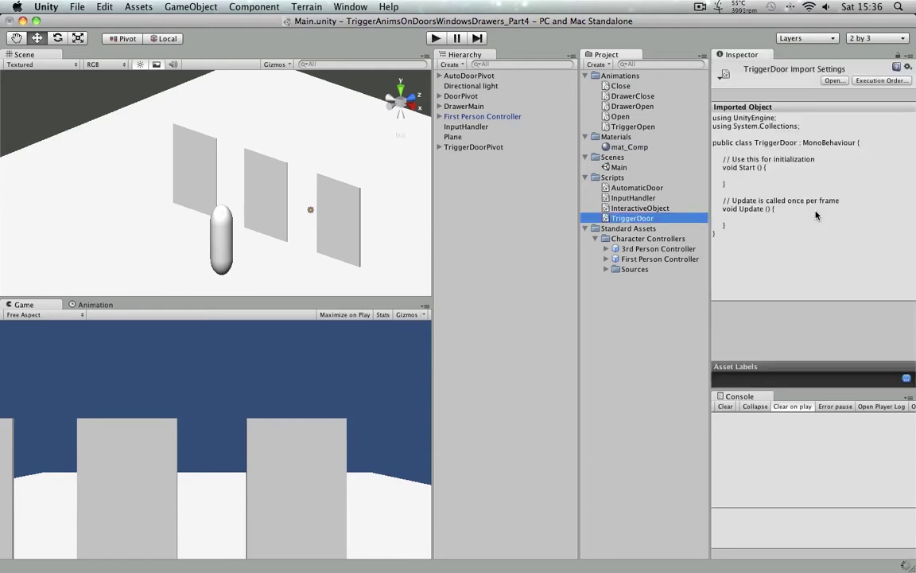
Step: Open the TriggerDoor and AutomaticDoor scripts in MonoDevelop
{"action": "double_click", "coordinate": [677, 218]}
{"action": "double_click", "coordinate": [641, 188]}
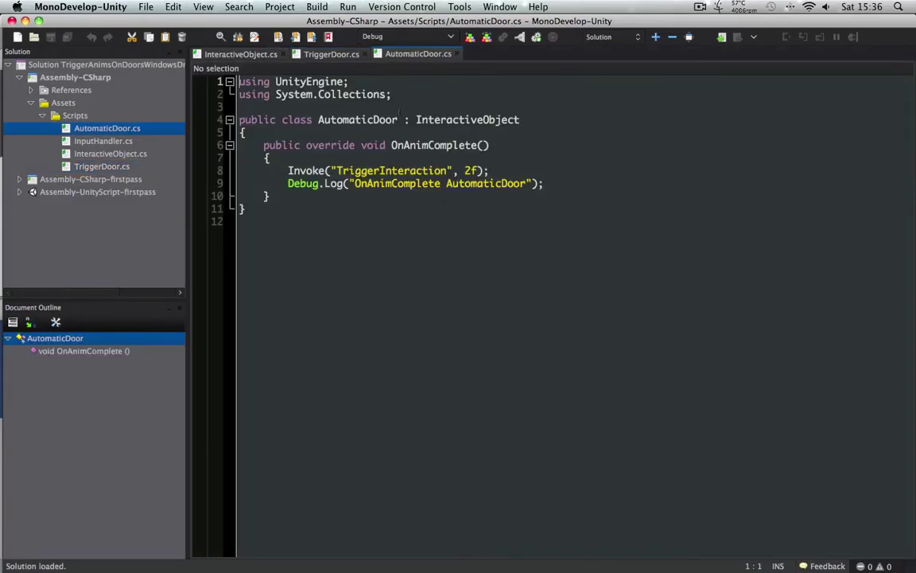
Step: Make the TriggerDoor class inherit from InteractiveObject, copying the base class name from the AutomaticDoor script
{"action": "double_click", "coordinate": [465, 119]}
{"action": "key", "text": "super+c"}
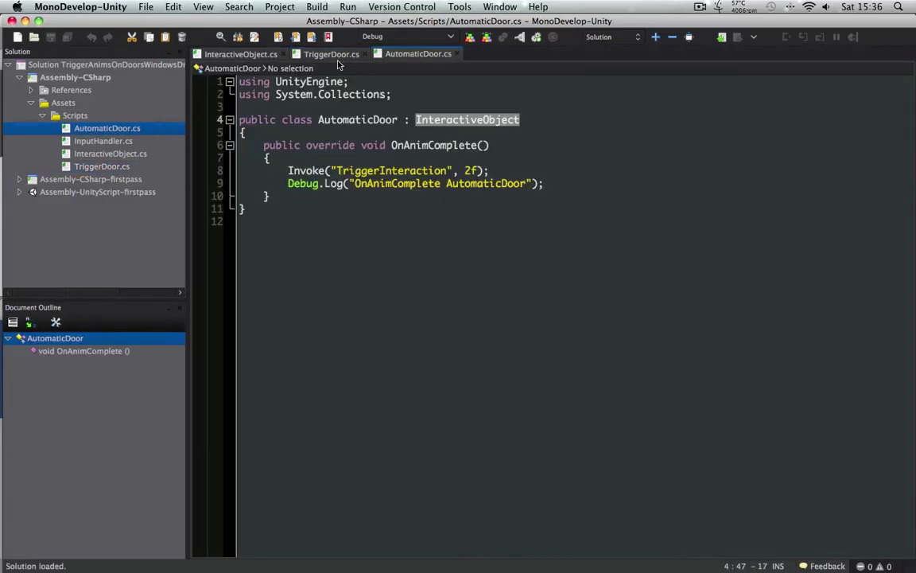
{"action": "left_click", "coordinate": [312, 54]}
{"action": "double_click", "coordinate": [430, 120]}
{"action": "key", "text": "super+v"}
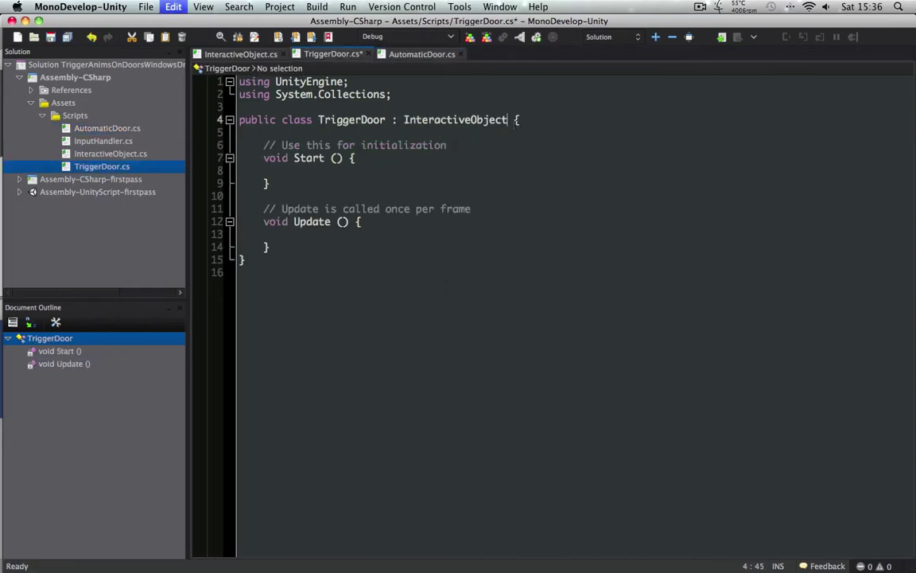
Step: Put the TriggerDoor class's opening brace on its own line, delete the Start and Update methods, and save the script
{"action": "key", "text": "Return"}
{"action": "key", "text": "Down"}
{"action": "key", "text": "shift+Down"}
{"action": "key", "text": "shift+Down"}
{"action": "key", "text": "shift+Down"}
{"action": "key", "text": "shift+Down"}
{"action": "key", "text": "shift+Down"}
{"action": "key", "text": "shift+Down"}
{"action": "key", "text": "shift+Down"}
{"action": "key", "text": "shift+Down"}
{"action": "key", "text": "shift+Down"}
{"action": "key", "text": "shift+End"}
{"action": "key", "text": "BackSpace"}
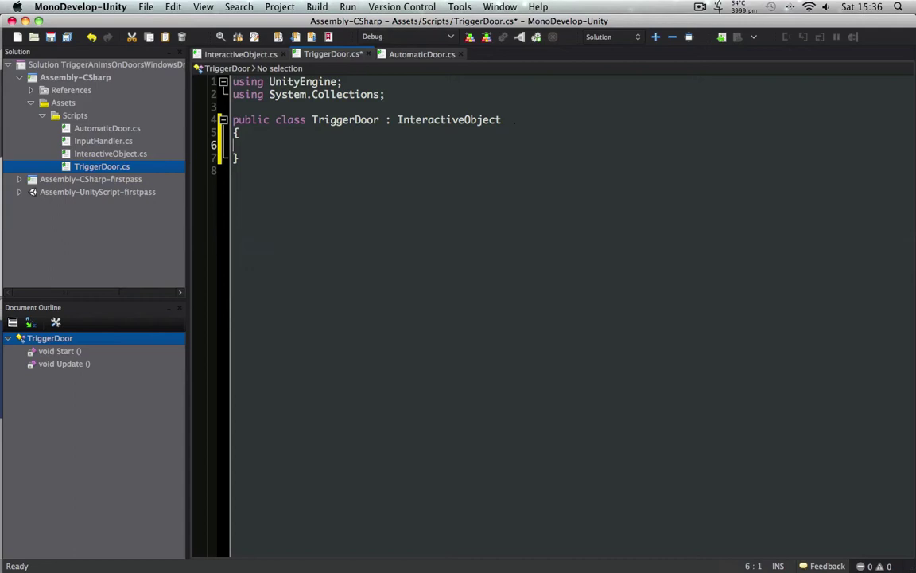
{"action": "key", "text": "super+s"}
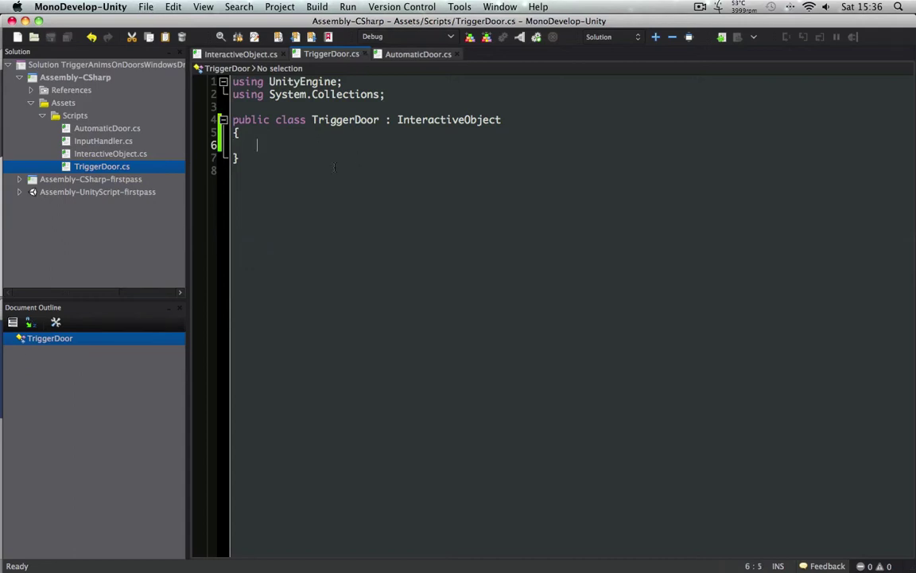
Step: Add an empty void OnTriggerEnter() method to the TriggerDoor class
{"action": "type", "text": "void O"}
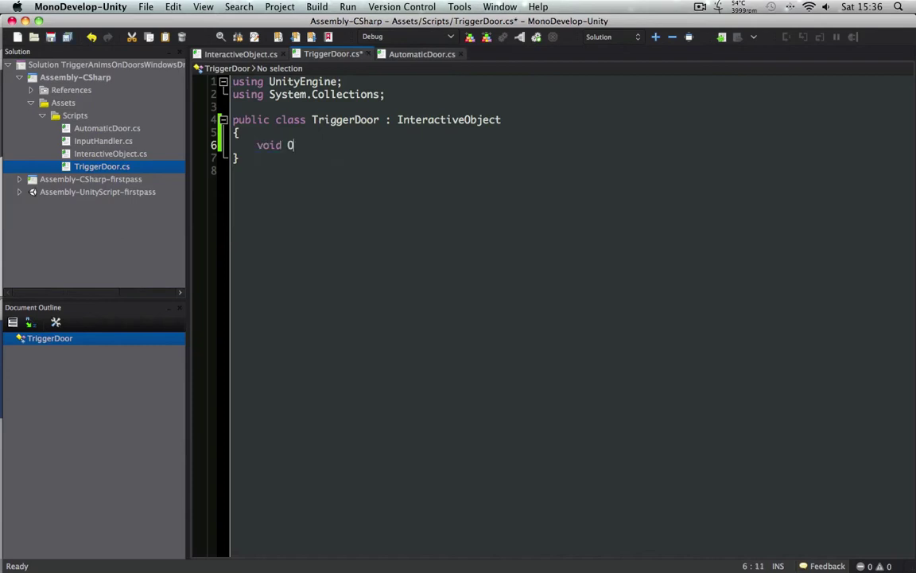
{"action": "type", "text": "nTriggerEnter()"}
{"action": "key", "text": "Return"}
{"action": "type", "text": "{"}
{"action": "key", "text": "Return"}
{"action": "key", "text": "Return"}
{"action": "type", "text": "}"}
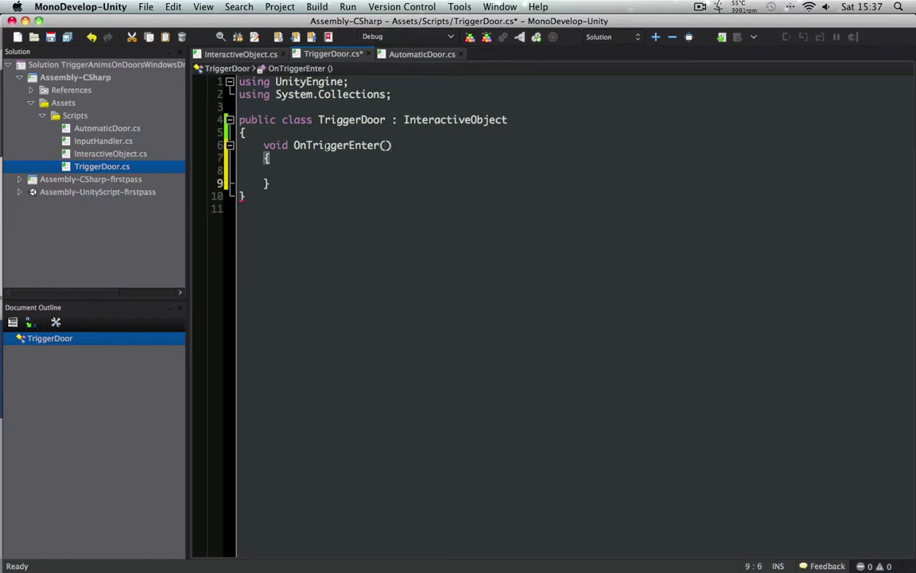
Step: Look up MonoBehaviour.OnTriggerEnter in Unity's online scripting reference
{"action": "double_click", "coordinate": [326, 145]}
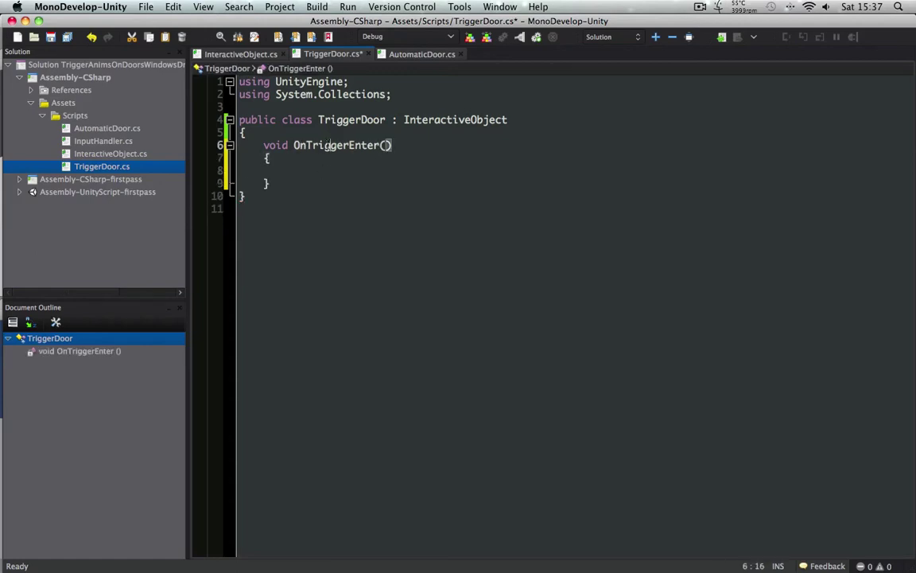
{"action": "left_click", "coordinate": [538, 6]}
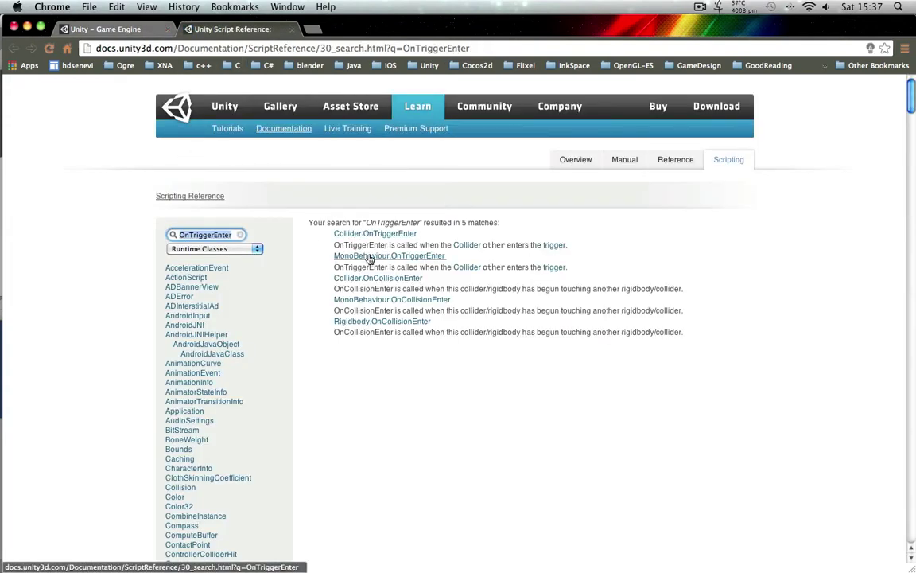
{"action": "left_click", "coordinate": [349, 255]}
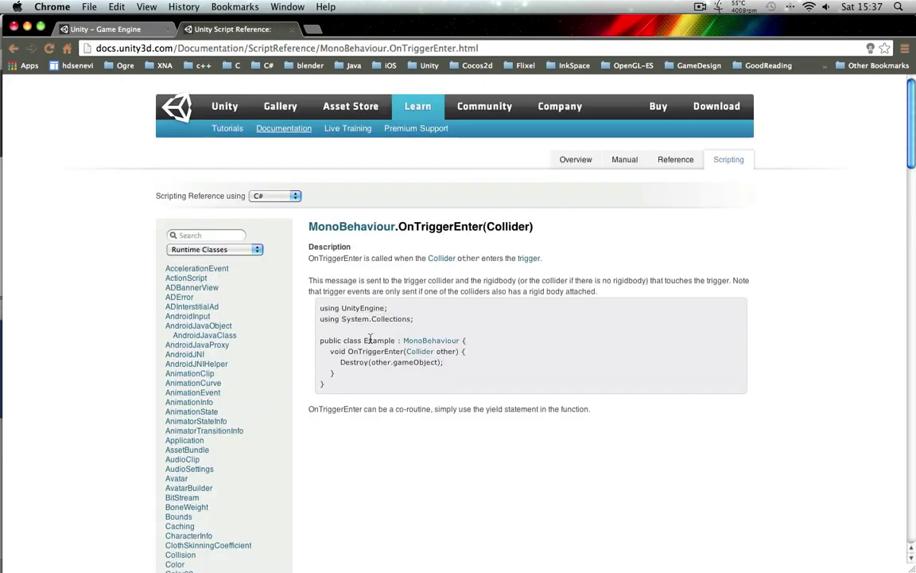
Step: Replace the method signature in TriggerDoor with the documented void OnTriggerEnter(Collider other) and save the script
{"action": "left_click_drag", "start_coordinate": [329, 352], "coordinate": [459, 354]}
{"action": "key", "text": "super+c"}
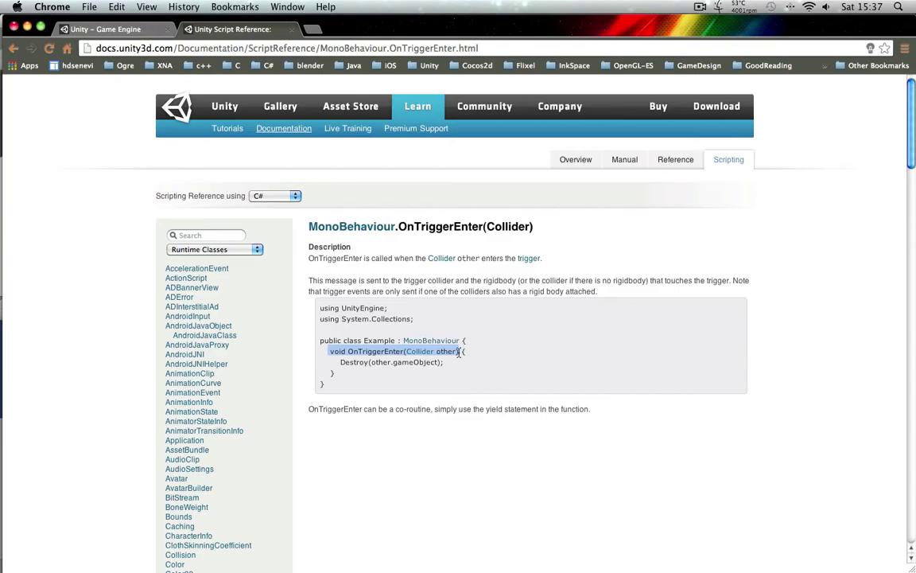
{"action": "key", "text": "super+Tab"}
{"action": "left_click_drag", "start_coordinate": [263, 145], "coordinate": [392, 145]}
{"action": "key", "text": "super+v"}
{"action": "left_click", "coordinate": [271, 145]}
{"action": "key", "text": "BackSpace"}
{"action": "key", "text": "super+s"}
Step: Look through the MonoBehaviour page of the scripting reference in the browser for its available messages
{"action": "key", "text": "super+Tab"}
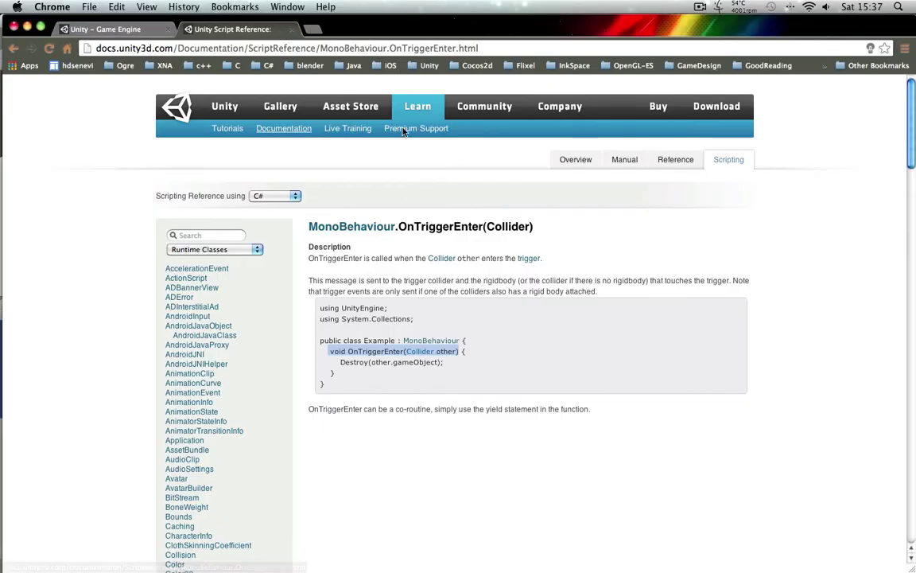
{"action": "left_click", "coordinate": [393, 227]}
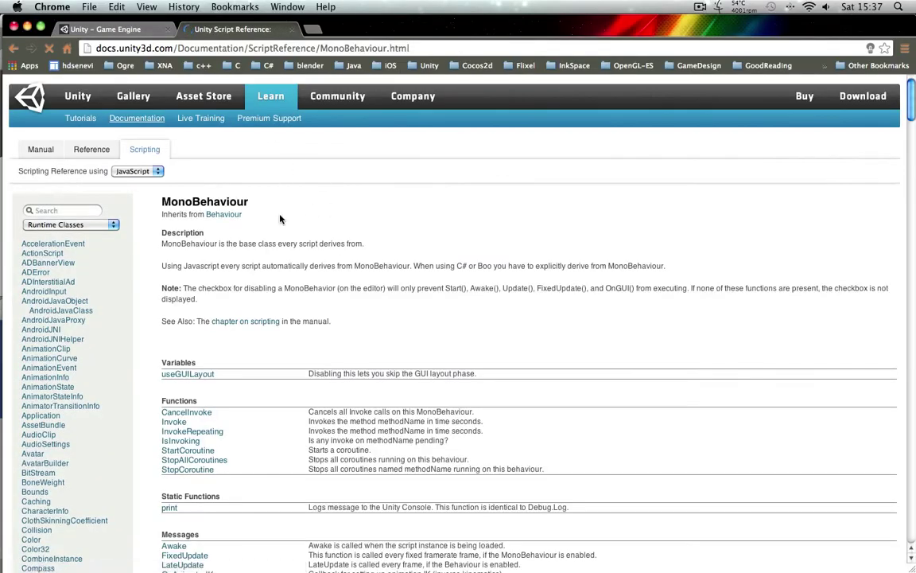
{"action": "scroll", "coordinate": [354, 347], "scroll_direction": "down", "scroll_amount": 10}
{"action": "scroll", "coordinate": [358, 351], "scroll_direction": "down", "scroll_amount": 5}
{"action": "scroll", "coordinate": [358, 351], "scroll_direction": "up", "scroll_amount": 7}
{"action": "key", "text": "super+Tab"}
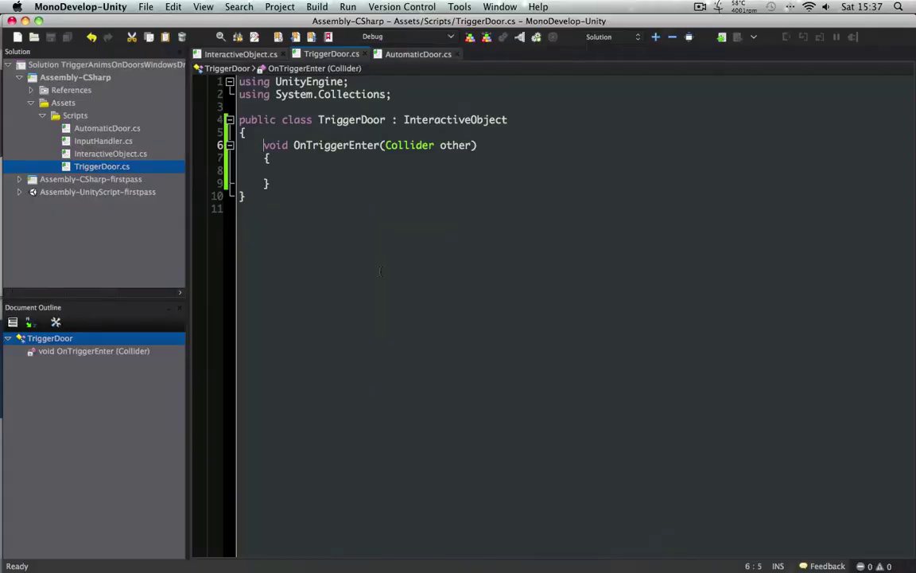
Step: Duplicate the OnTriggerEnter method below itself in TriggerDoor and rename the copy to OnTriggerExit
{"action": "left_click", "coordinate": [343, 145]}
{"action": "double_click", "coordinate": [350, 145]}
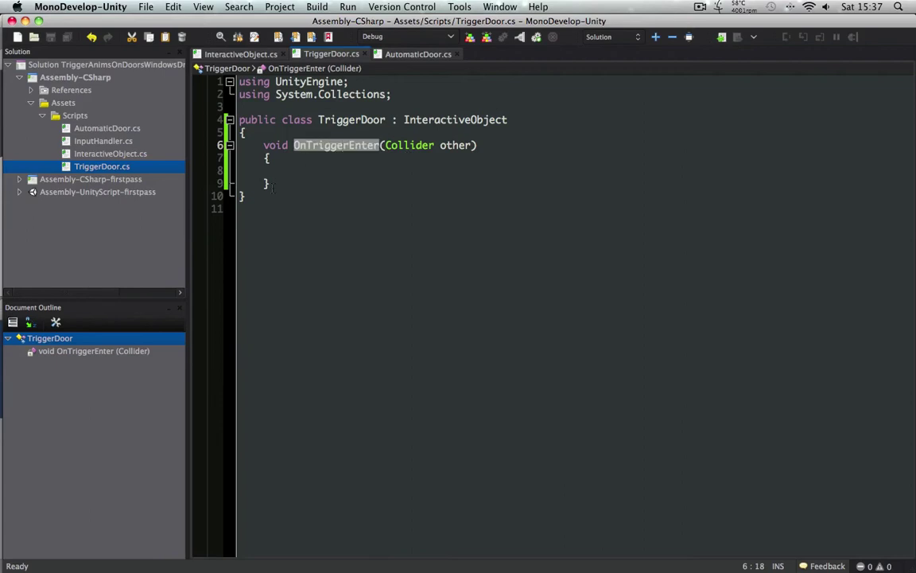
{"action": "left_click_drag", "start_coordinate": [270, 184], "coordinate": [266, 146]}
{"action": "key", "text": "super+c"}
{"action": "left_click", "coordinate": [287, 171]}
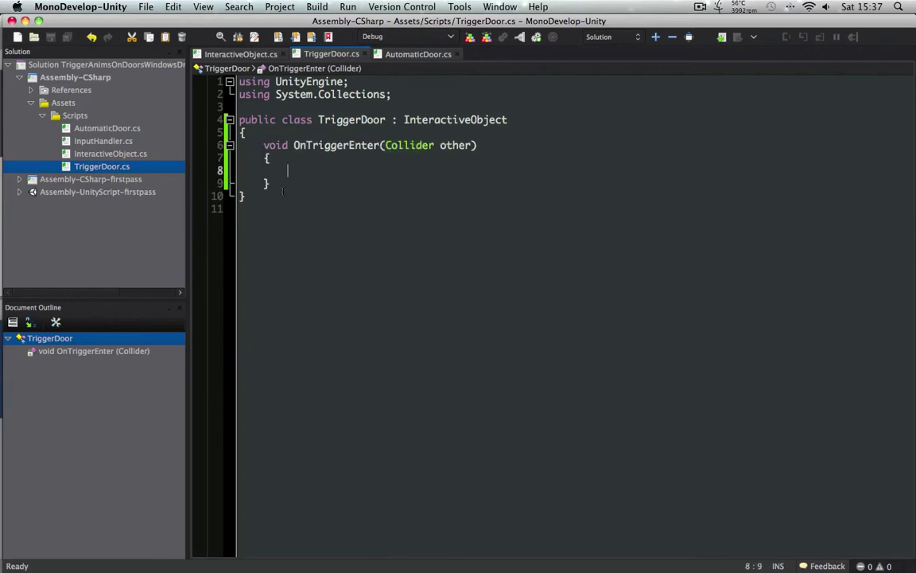
{"action": "key", "text": "Down"}
{"action": "key", "text": "Down"}
{"action": "key", "text": "Up"}
{"action": "key", "text": "Return"}
{"action": "key", "text": "Return"}
{"action": "key", "text": "super+v"}
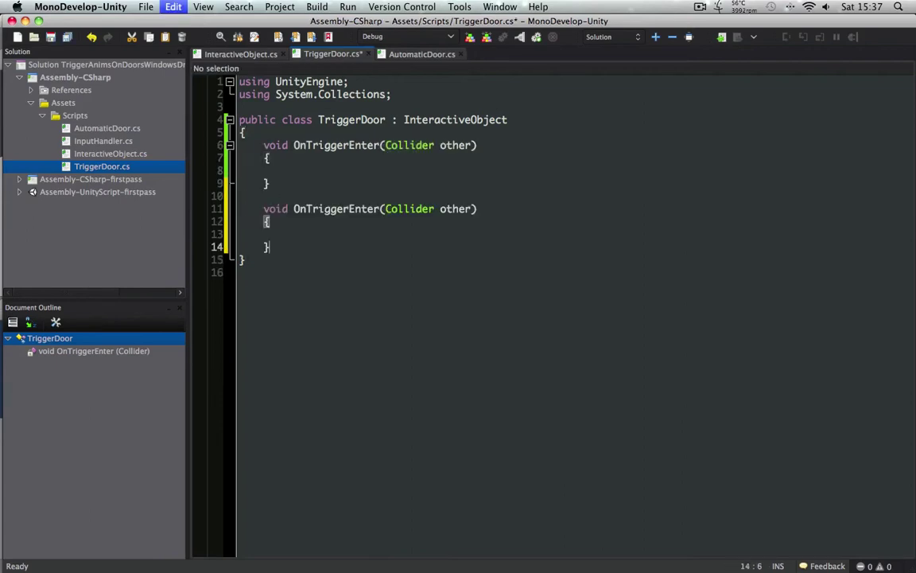
{"action": "left_click", "coordinate": [356, 209]}
{"action": "left_click_drag", "start_coordinate": [356, 208], "coordinate": [380, 209]}
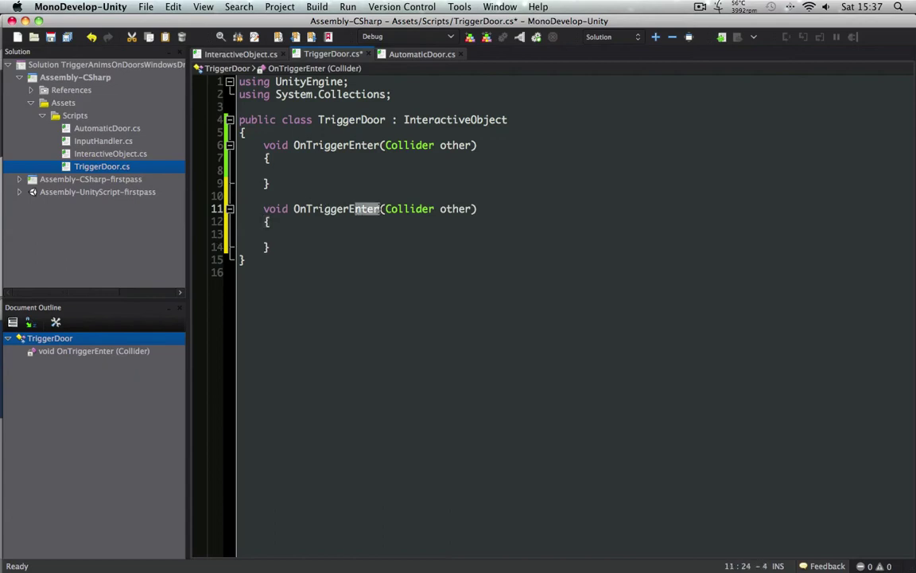
{"action": "type", "text": "xit"}
Step: Add the line Debug.Log("OnTriggerEnter"); inside the OnTriggerEnter method
{"action": "left_click", "coordinate": [314, 164]}
{"action": "key", "text": "Return"}
{"action": "type", "text": "Debug"}
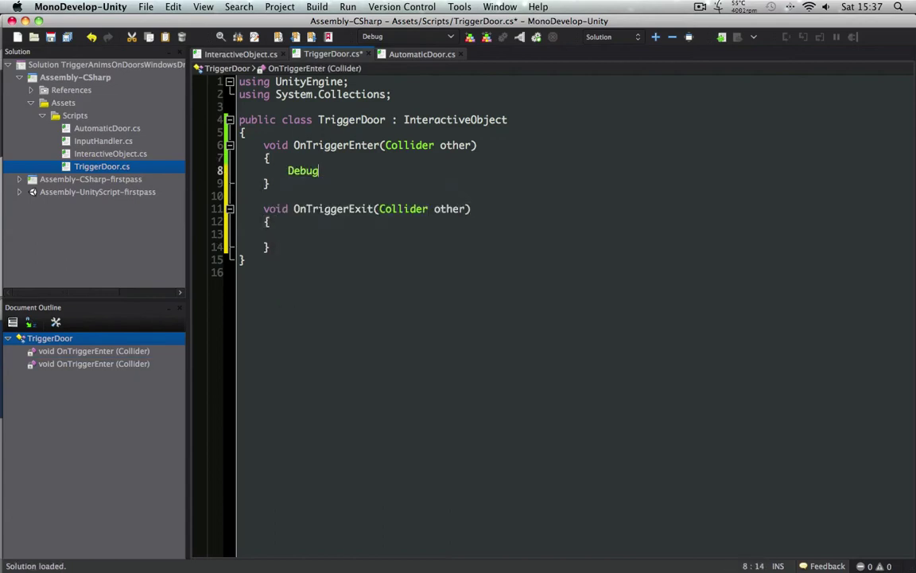
{"action": "type", "text": ".Log();"}
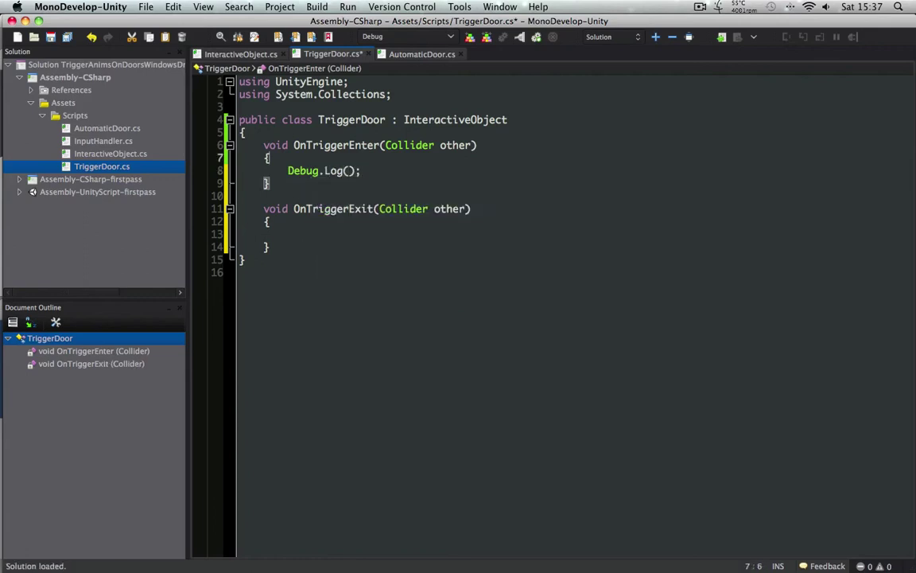
{"action": "double_click", "coordinate": [318, 145]}
{"action": "key", "text": "super+c"}
{"action": "left_click", "coordinate": [347, 170]}
{"action": "type", "text": "\"\""}
{"action": "key", "text": "Left"}
{"action": "key", "text": "super+v"}
Step: Copy the log line into OnTriggerExit, change its message to "OnTriggerExit", and save the script
{"action": "key", "text": "super+Left"}
{"action": "key", "text": "super+shift+Right"}
{"action": "key", "text": "super+c"}
{"action": "key", "text": "Down"}
{"action": "key", "text": "Down"}
{"action": "key", "text": "Down"}
{"action": "key", "text": "Down"}
{"action": "key", "text": "Down"}
{"action": "key", "text": "super+v"}
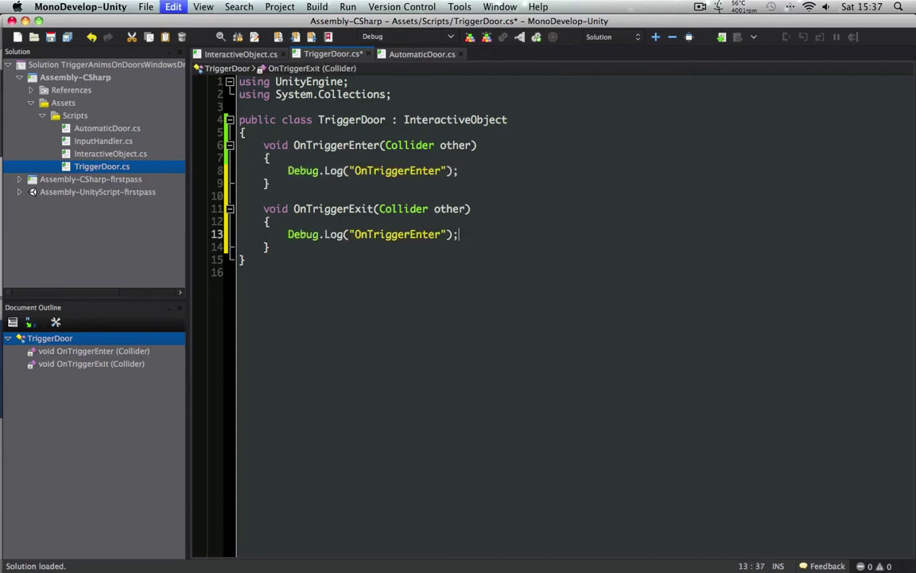
{"action": "key", "text": "alt+Left"}
{"action": "key", "text": "alt+Left"}
{"action": "left_click_drag", "start_coordinate": [441, 234], "coordinate": [414, 234]}
{"action": "type", "text": "Exit"}
{"action": "key", "text": "super+s"}
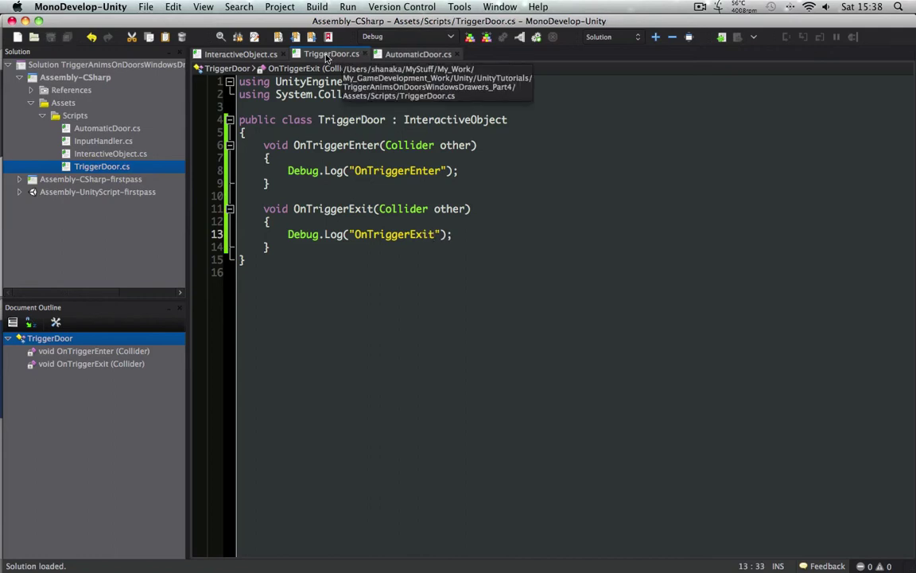
Step: Switch to Unity and replace the Interactive Object script component on TriggerDoorPivot with the TriggerDoor script
{"action": "left_click", "coordinate": [343, 119]}
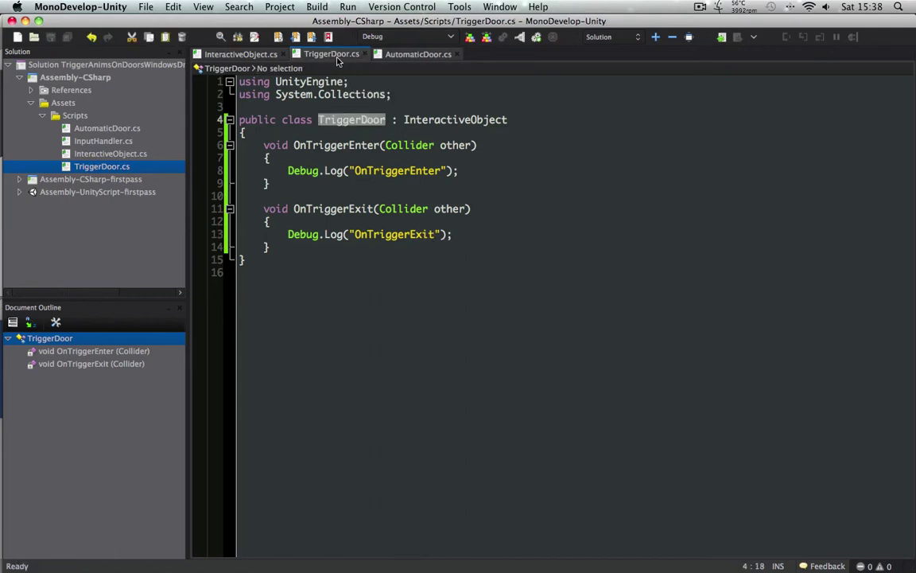
{"action": "key", "text": "super+Tab"}
{"action": "key", "text": "super+Tab"}
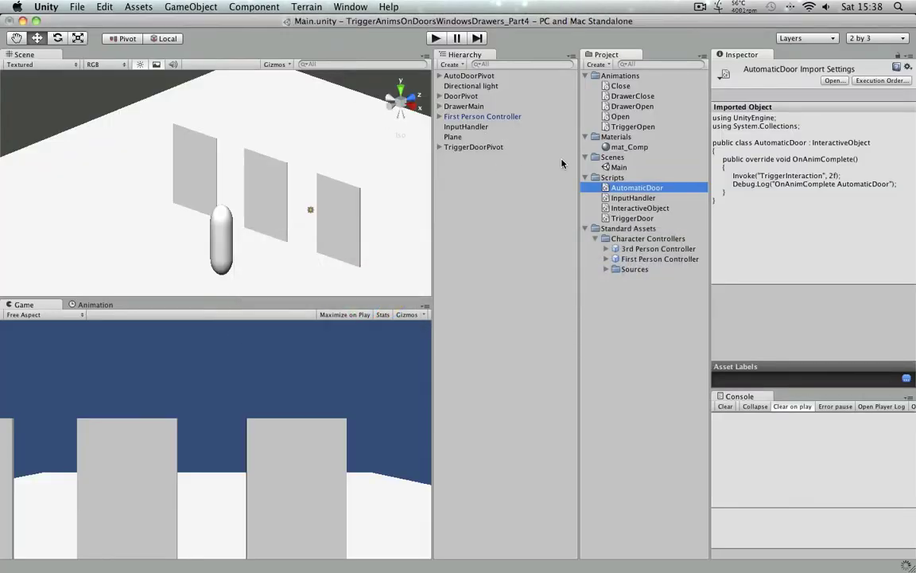
{"action": "left_click", "coordinate": [478, 147]}
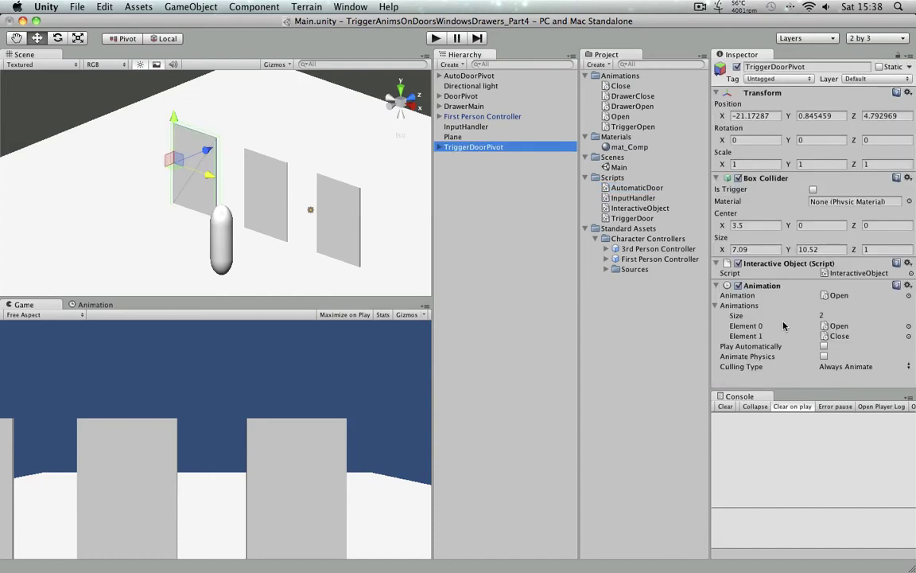
{"action": "right_click", "coordinate": [819, 266]}
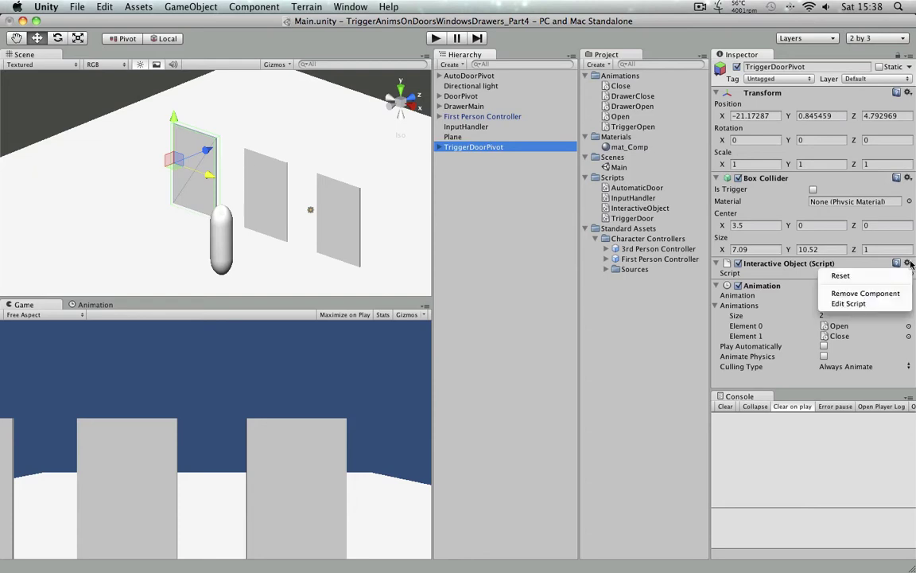
{"action": "left_click", "coordinate": [865, 294]}
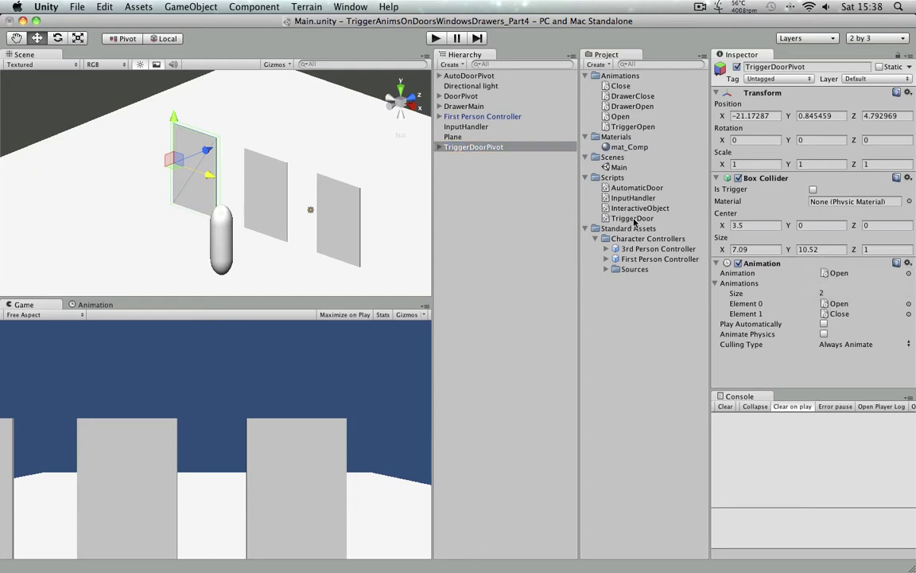
{"action": "left_click_drag", "start_coordinate": [634, 220], "coordinate": [475, 148]}
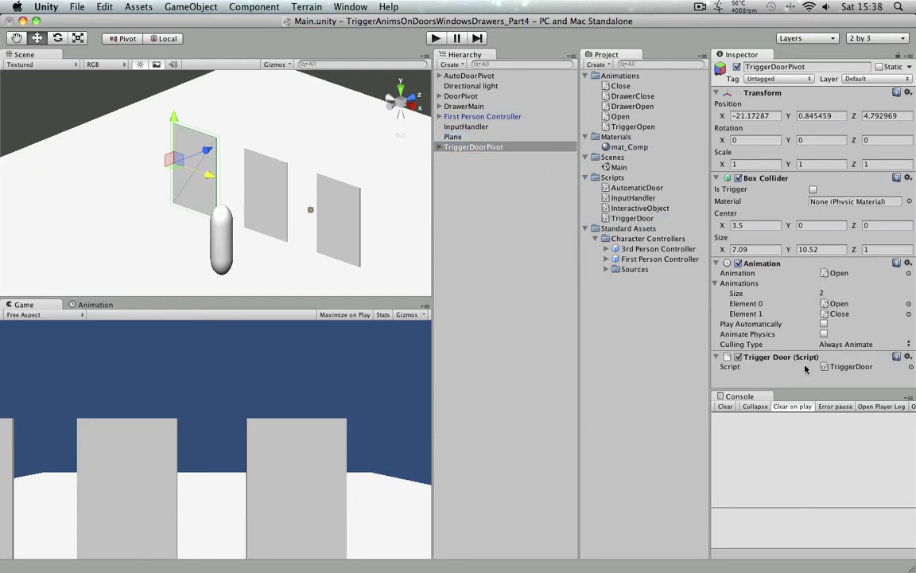
{"action": "scroll", "coordinate": [170, 167], "scroll_direction": "down", "scroll_amount": 3}
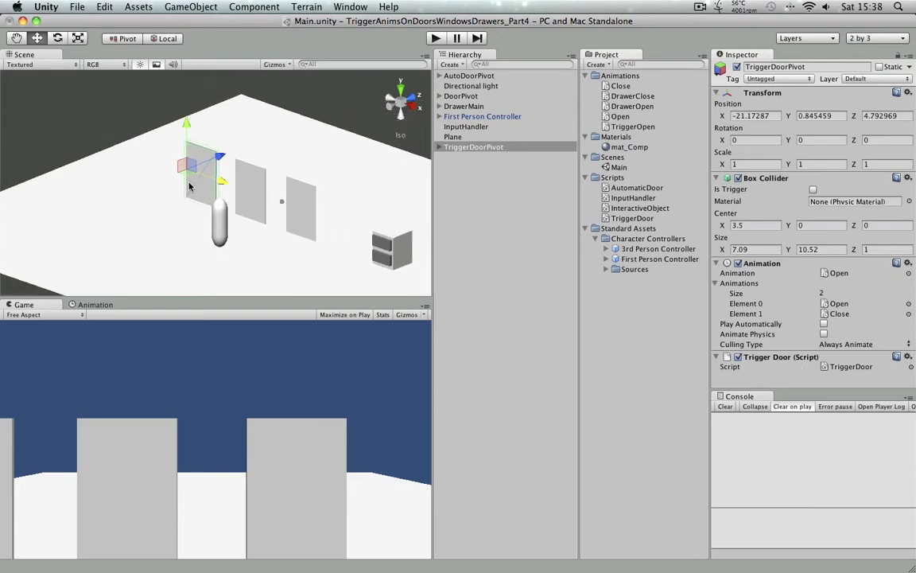
Step: Review the OnTriggerEnter method and its log line in the TriggerDoor script against TriggerDoorPivot's components in Unity
{"action": "double_click", "coordinate": [855, 369]}
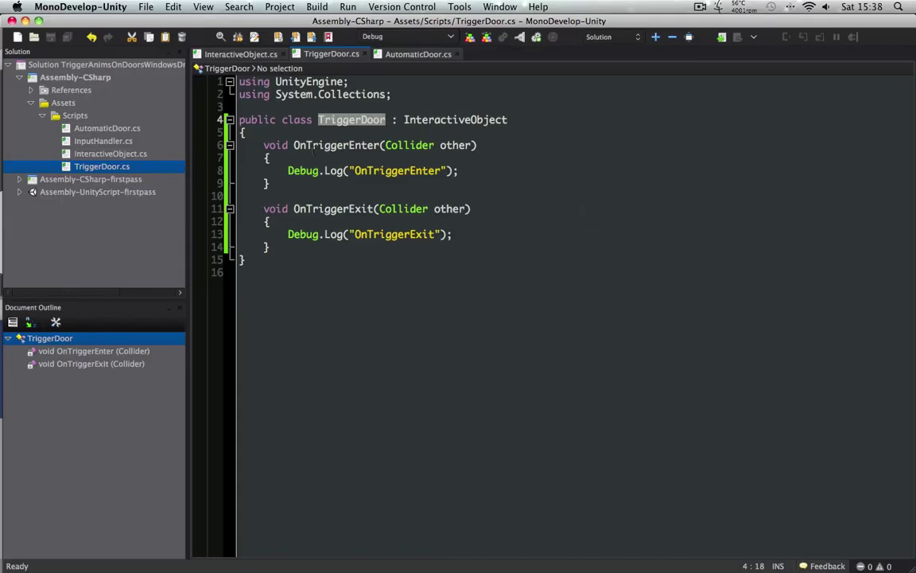
{"action": "double_click", "coordinate": [325, 145]}
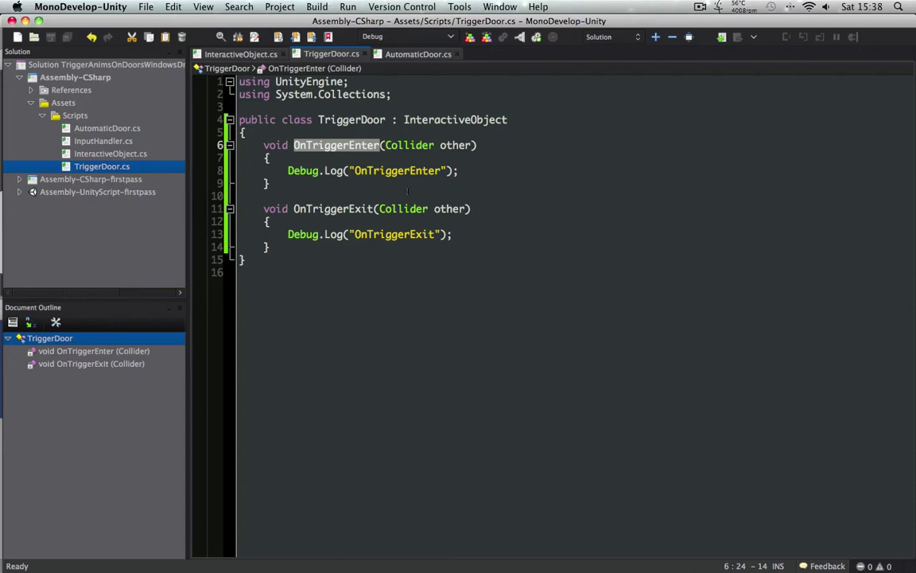
{"action": "left_click", "coordinate": [484, 163]}
{"action": "left_click", "coordinate": [469, 171]}
{"action": "key", "text": "super+Tab"}
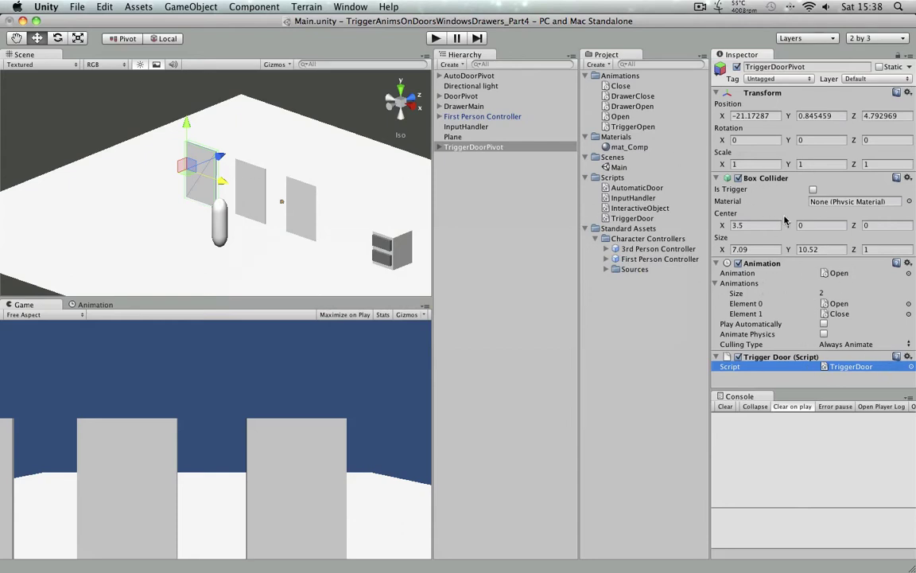
{"action": "key", "text": "super+Tab"}
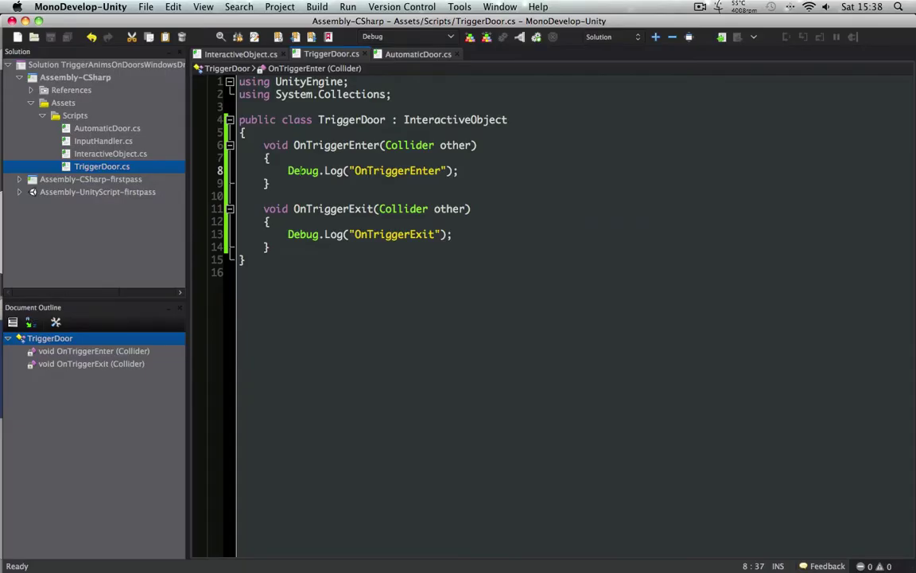
{"action": "left_click_drag", "start_coordinate": [287, 171], "coordinate": [506, 175]}
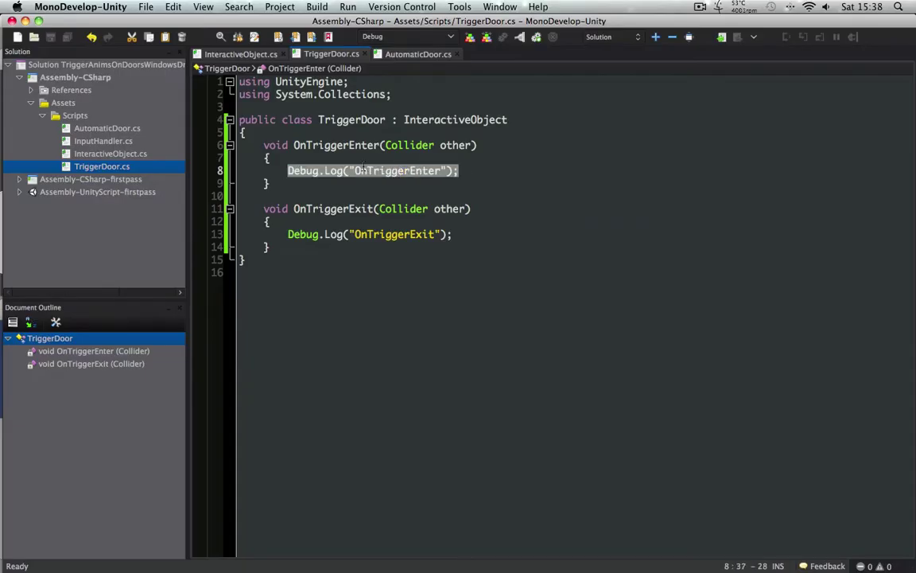
{"action": "key", "text": "super+Tab"}
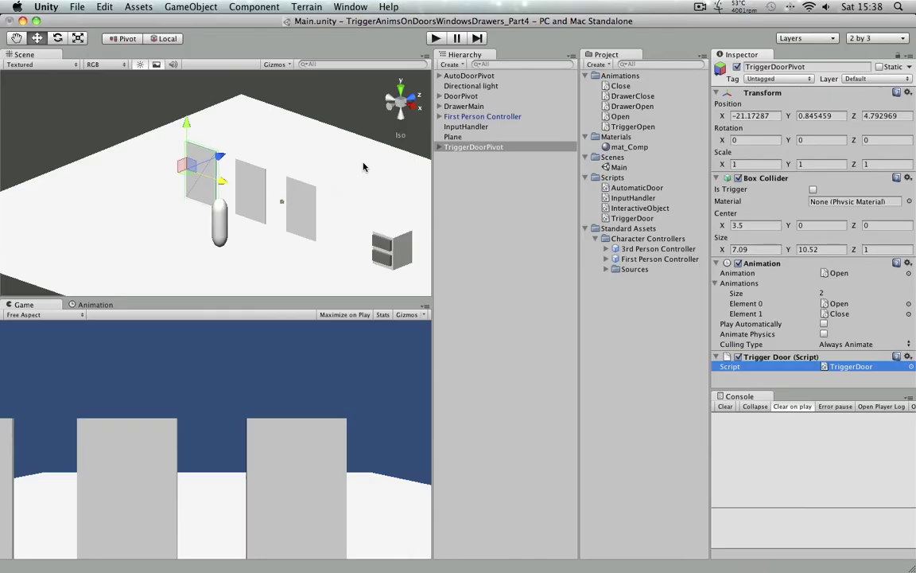
Step: Select the First Person Controller and frame it in the scene view
{"action": "left_click", "coordinate": [470, 117]}
{"action": "key", "text": "f"}
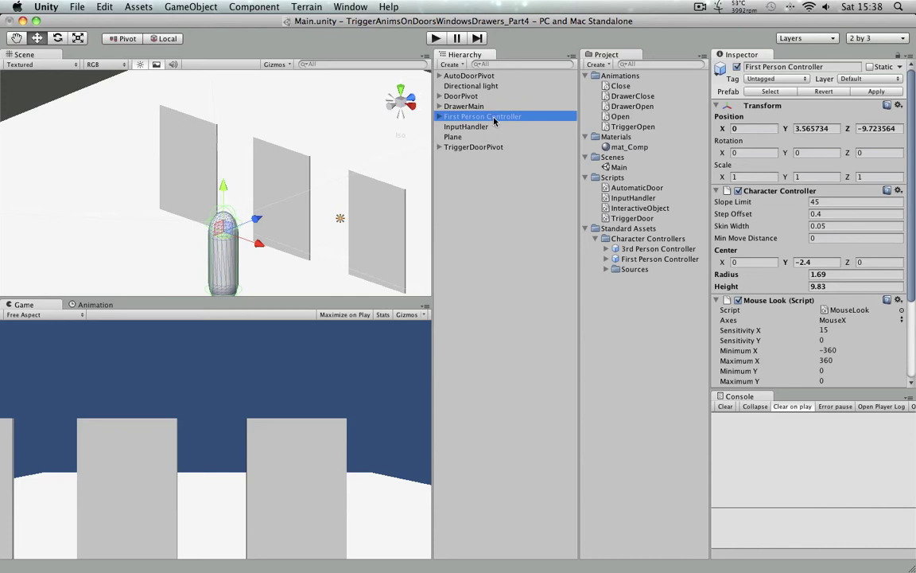
{"action": "scroll", "coordinate": [281, 258], "scroll_direction": "down", "scroll_amount": 1}
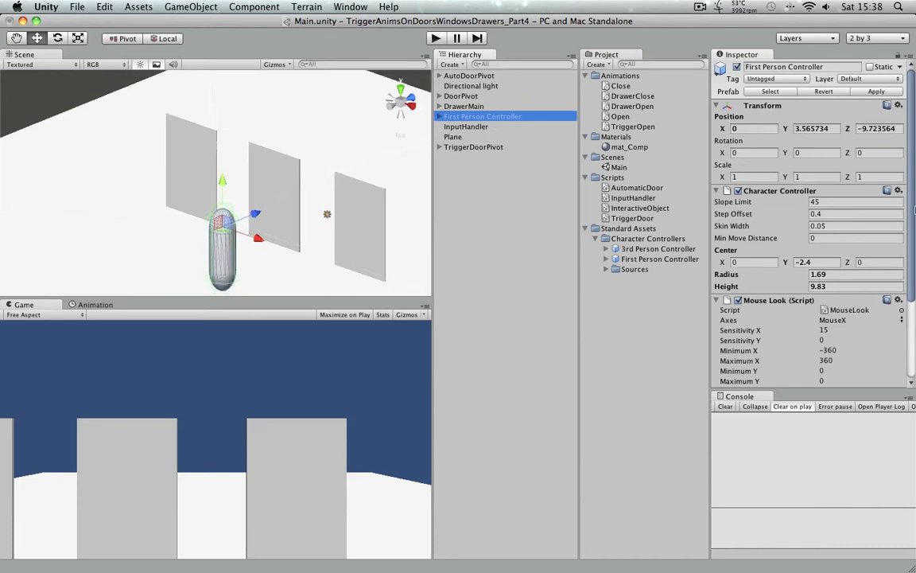
{"action": "left_click_drag", "start_coordinate": [297, 207], "coordinate": [223, 208], "text": "alt"}
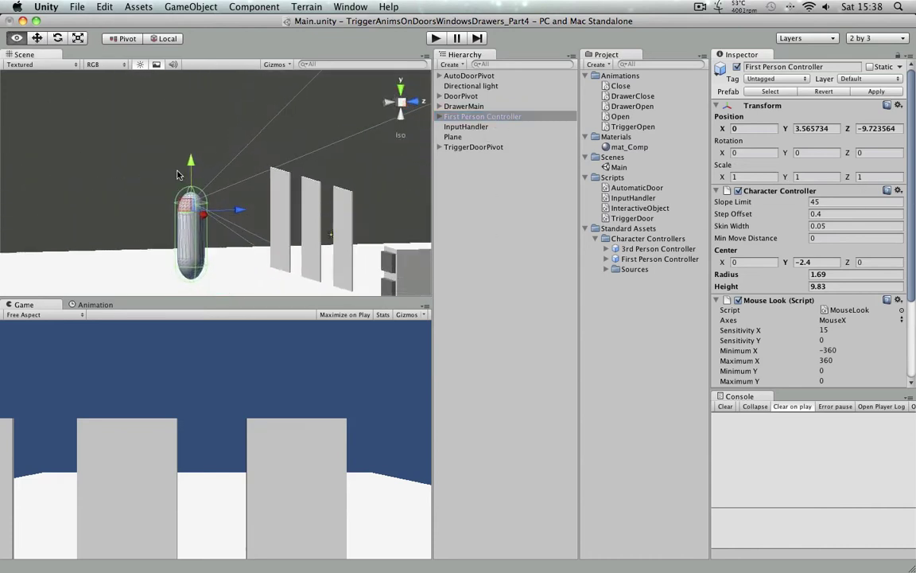
{"action": "left_click_drag", "start_coordinate": [211, 185], "coordinate": [302, 256], "text": "alt"}
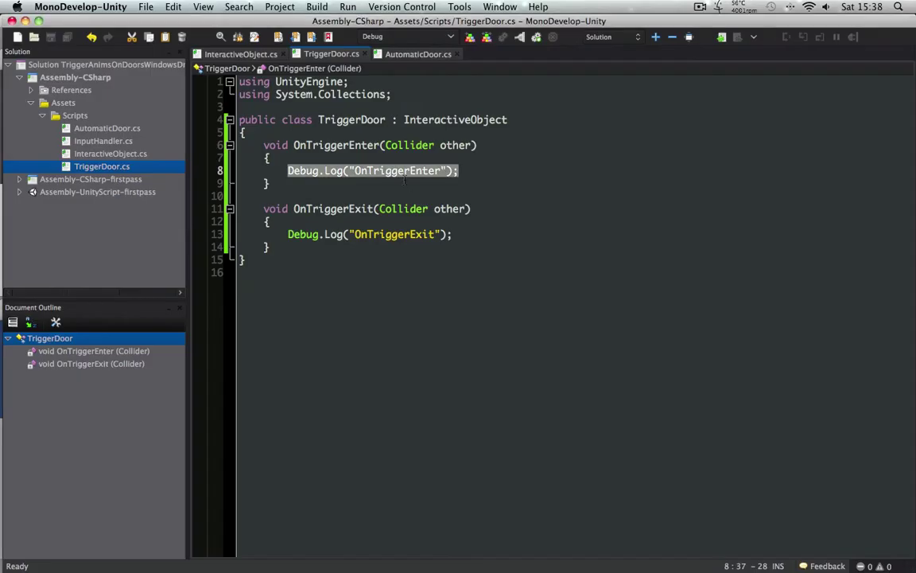
Step: Review the log lines in the OnTriggerEnter and OnTriggerExit methods of the TriggerDoor script in MonoDevelop
{"action": "double_click", "coordinate": [406, 171]}
{"action": "left_click_drag", "start_coordinate": [460, 171], "coordinate": [280, 170]}
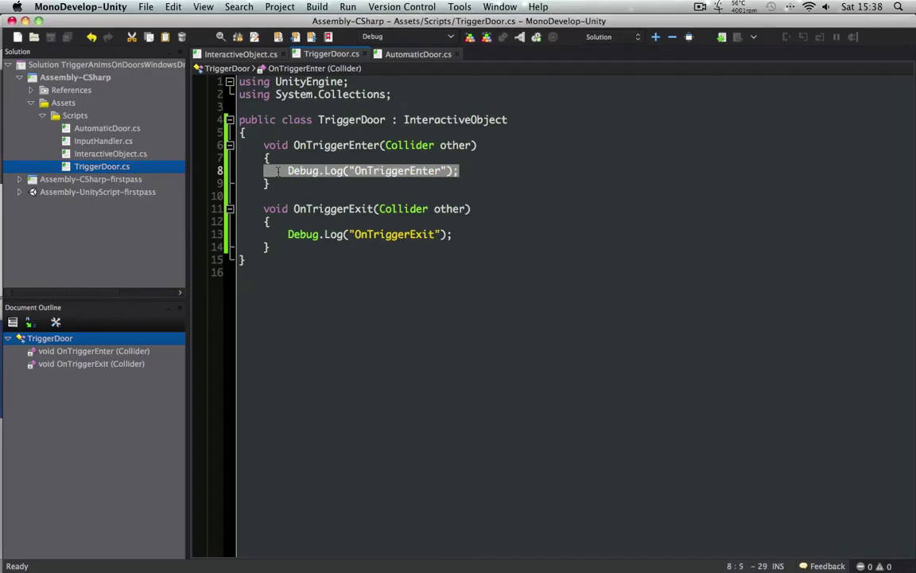
{"action": "left_click_drag", "start_coordinate": [287, 234], "coordinate": [455, 234]}
{"action": "double_click", "coordinate": [380, 235]}
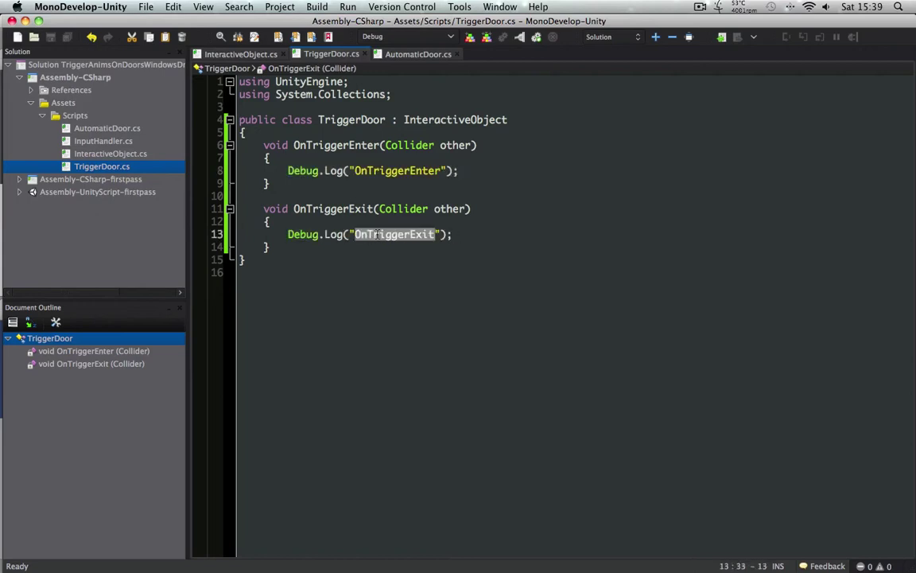
{"action": "double_click", "coordinate": [333, 208]}
{"action": "left_click", "coordinate": [466, 233]}
{"action": "key", "text": "super+Tab"}
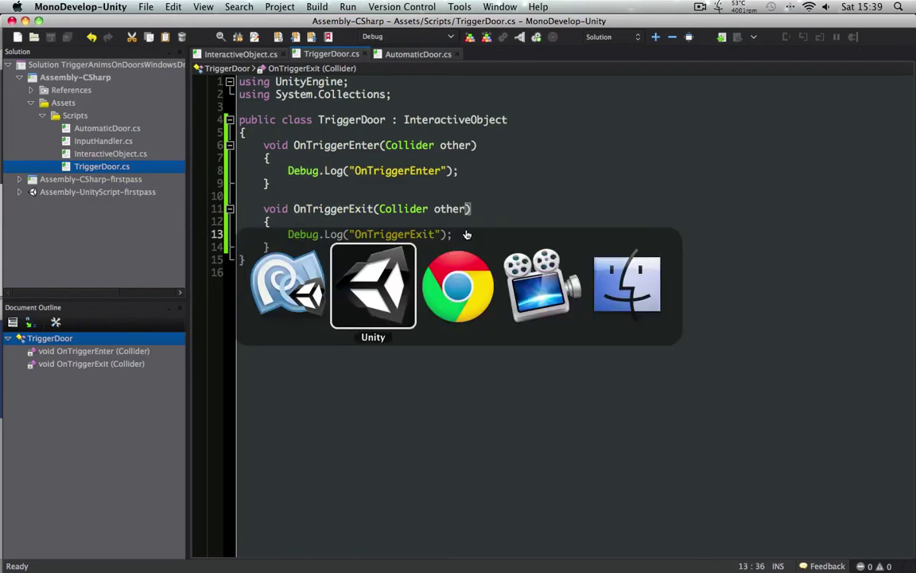
{"action": "key", "text": "super+shift+Tab"}
Step: Look up MonoBehaviour.OnTriggerEnter in the Unity script reference and read the note on which colliders and rigidbodies receive the message
{"action": "double_click", "coordinate": [339, 146]}
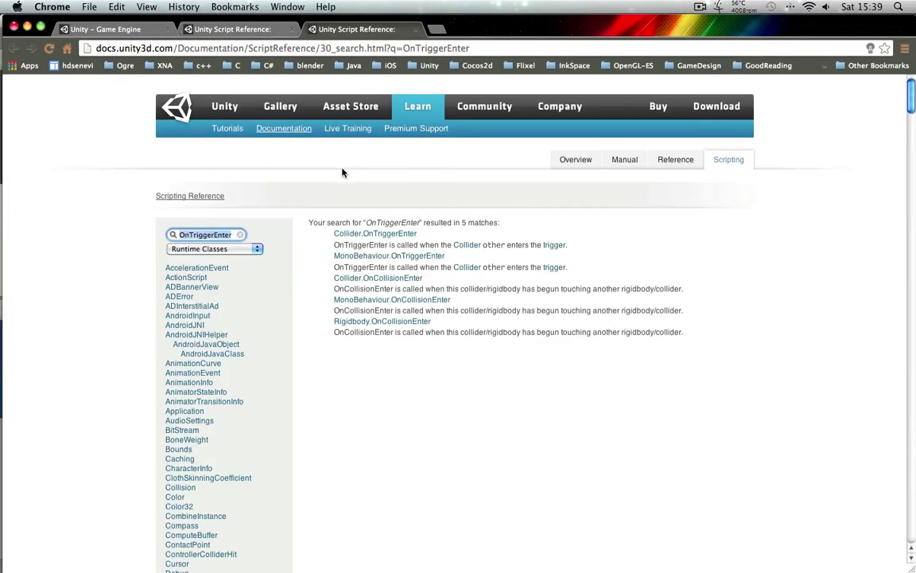
{"action": "left_click", "coordinate": [394, 256]}
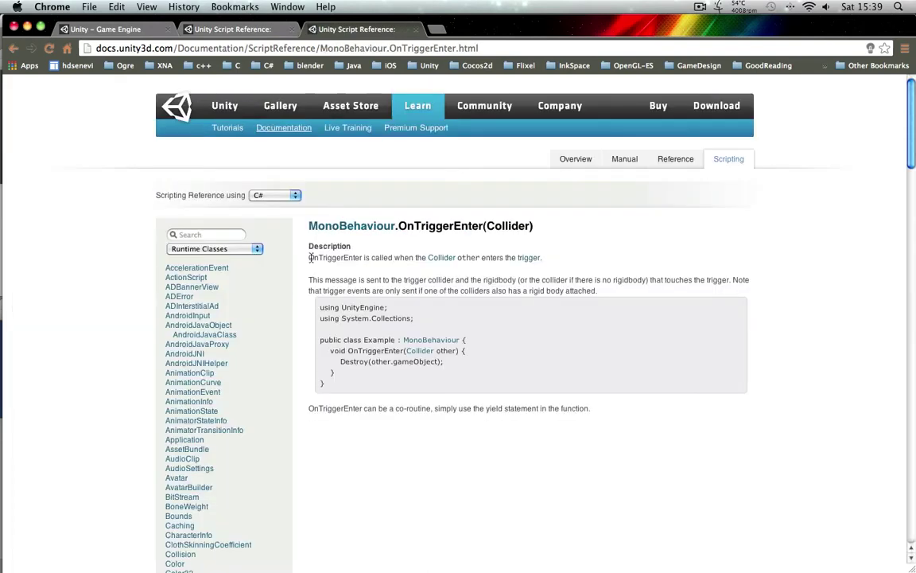
{"action": "left_click_drag", "start_coordinate": [310, 280], "coordinate": [597, 292]}
{"action": "left_click", "coordinate": [642, 295]}
Step: Switch to Unity and resize TriggerDoorPivot's Box Collider to 7.02 in X and 22.44 in Z
{"action": "key", "text": "super+Tab"}
{"action": "key", "text": "super+Tab"}
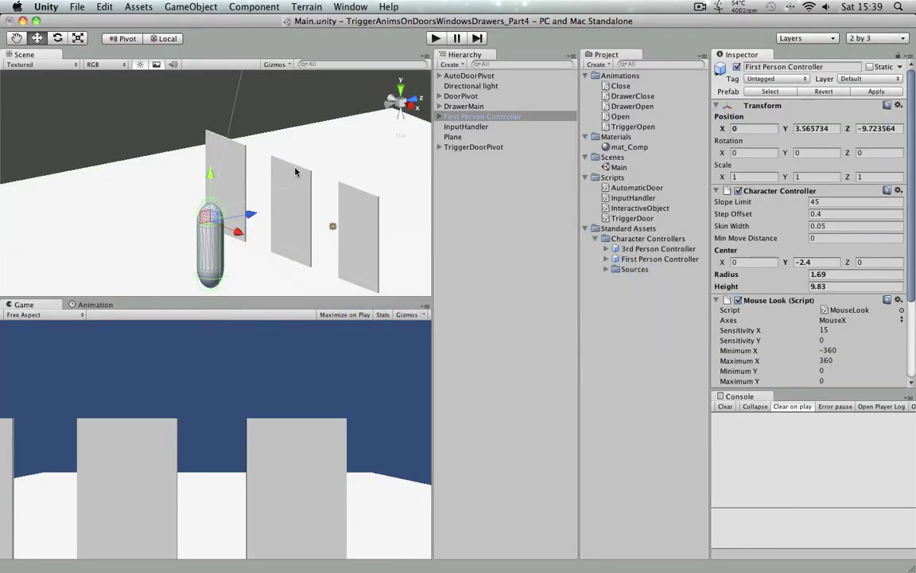
{"action": "left_click", "coordinate": [477, 147]}
{"action": "key", "text": "f"}
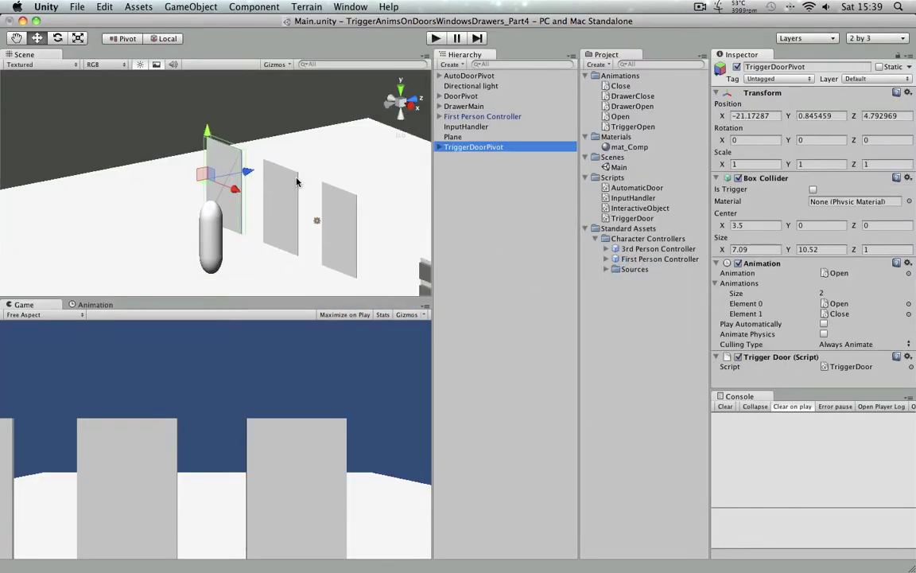
{"action": "scroll", "coordinate": [368, 140], "scroll_direction": "up", "scroll_amount": 5}
{"action": "middle_click_drag", "start_coordinate": [368, 140], "coordinate": [272, 178]}
{"action": "left_click_drag", "start_coordinate": [272, 178], "coordinate": [290, 170], "text": "alt"}
{"action": "right_click_drag", "start_coordinate": [291, 170], "coordinate": [209, 152]}
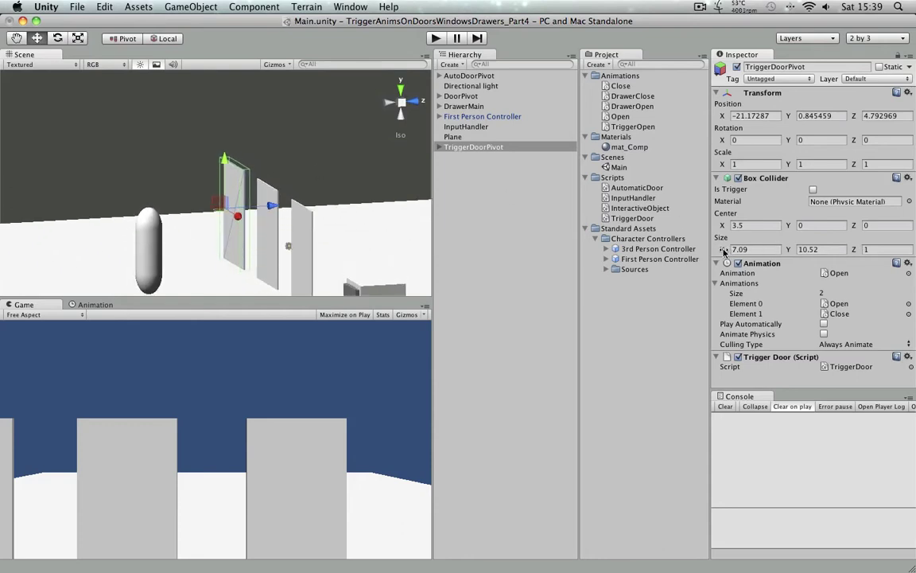
{"action": "mouse_move", "coordinate": [722, 250]}
{"action": "left_mouse_down"}
{"action": "mouse_move", "coordinate": [769, 251]}
{"action": "mouse_move", "coordinate": [722, 251]}
{"action": "left_mouse_up"}
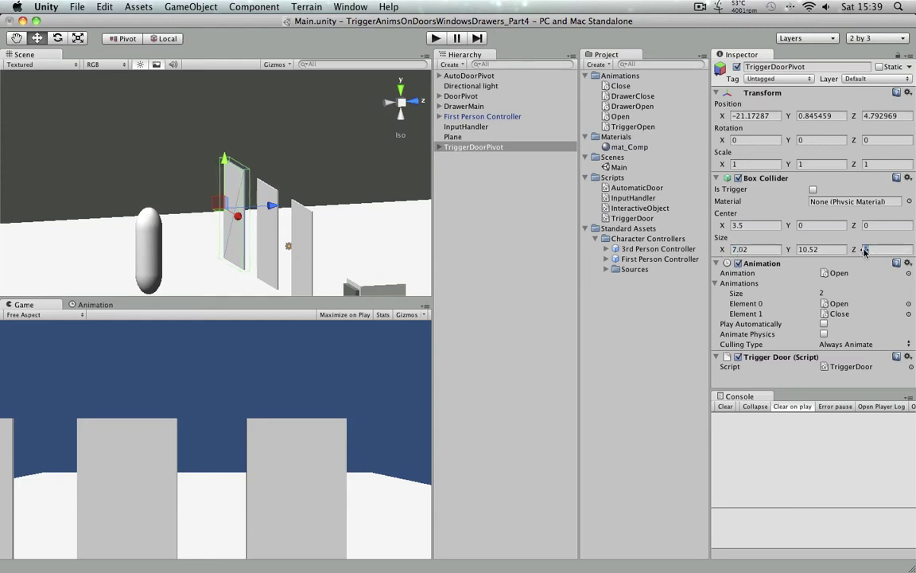
{"action": "left_click_drag", "start_coordinate": [852, 250], "coordinate": [915, 253]}
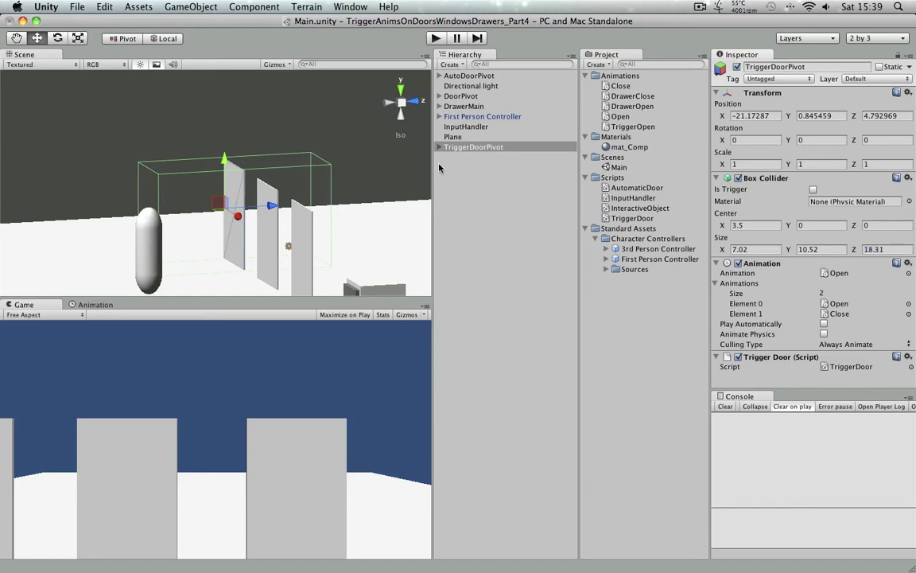
{"action": "left_click_drag", "start_coordinate": [262, 223], "coordinate": [215, 159], "text": "alt"}
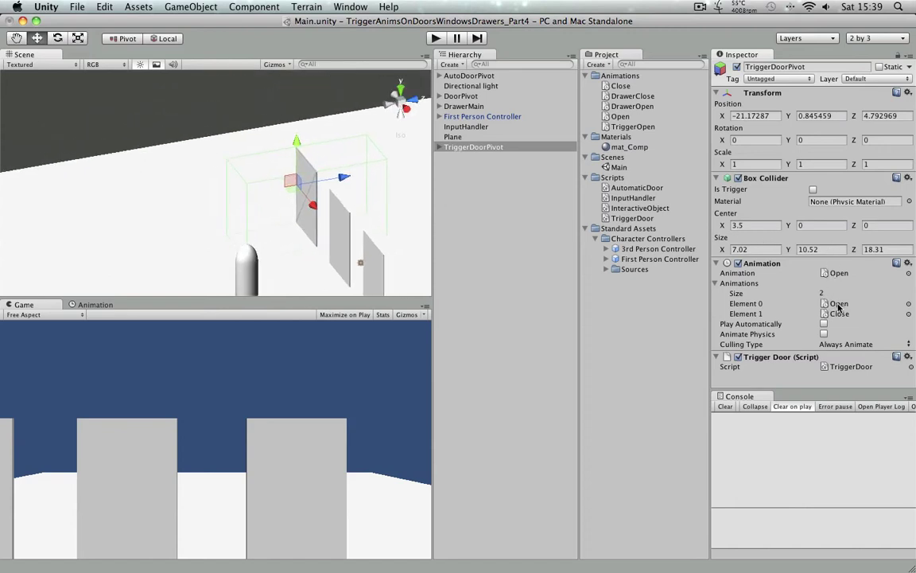
{"action": "left_click_drag", "start_coordinate": [856, 249], "coordinate": [880, 249]}
{"action": "scroll", "coordinate": [255, 180], "scroll_direction": "down", "scroll_amount": 3}
Step: Play the scene, walk the controller against the trigger door's enlarged collider from several sides, and stop playback
{"action": "left_click", "coordinate": [435, 38]}
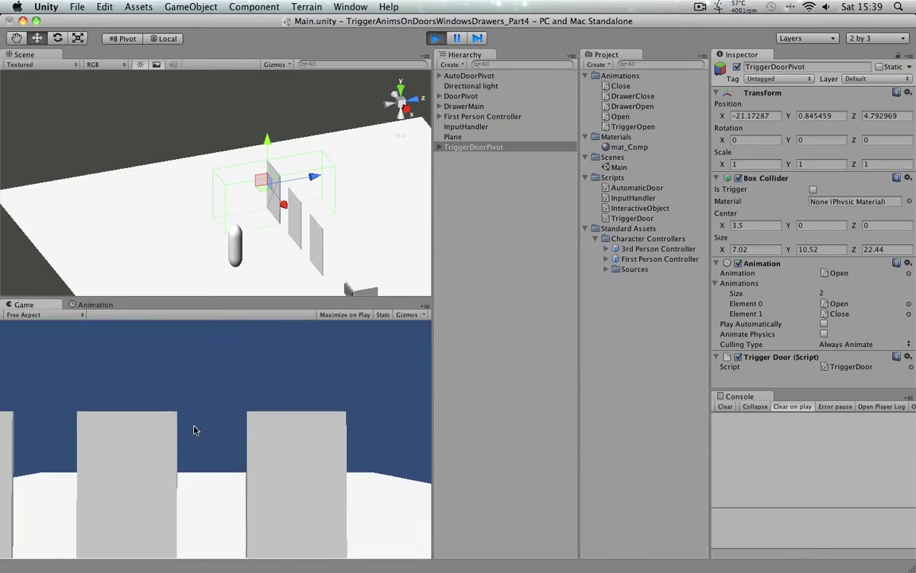
{"action": "key", "text": "a"}
{"action": "key", "text": "w"}
{"action": "key", "text": "w"}
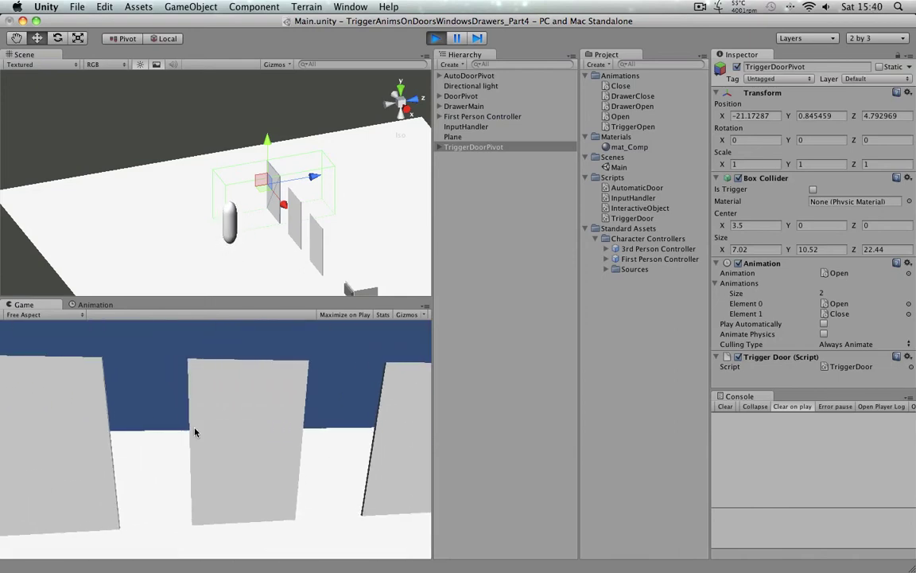
{"action": "key", "text": "w"}
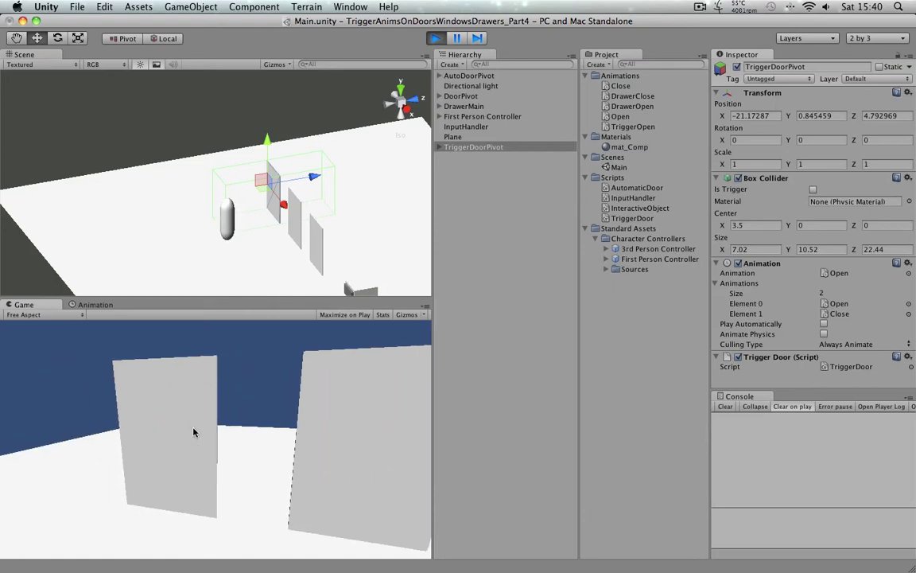
{"action": "key", "text": "a"}
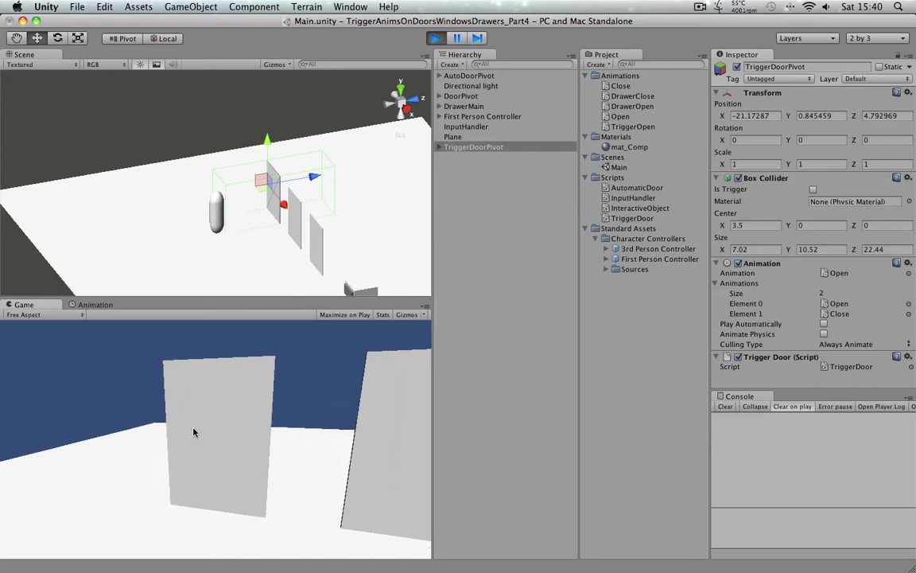
{"action": "key", "text": "s"}
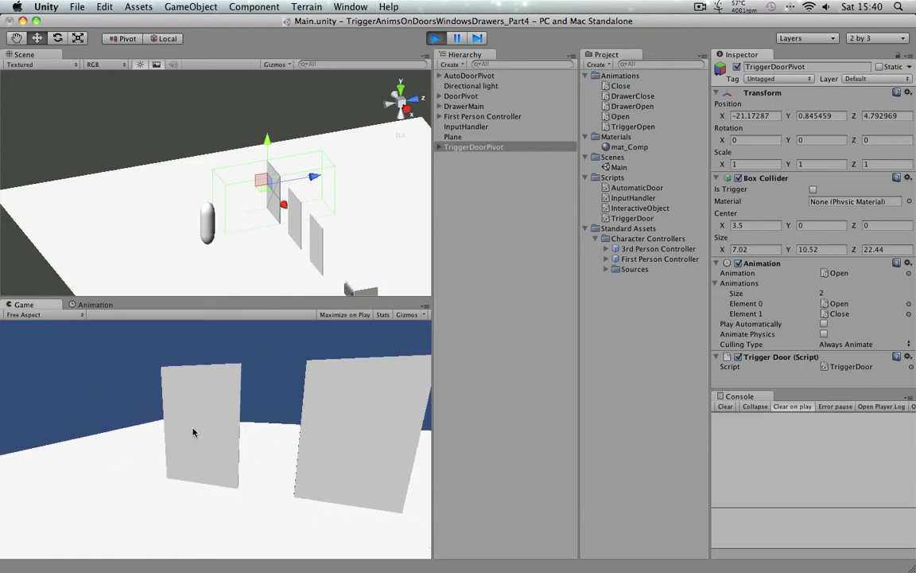
{"action": "key", "text": "w"}
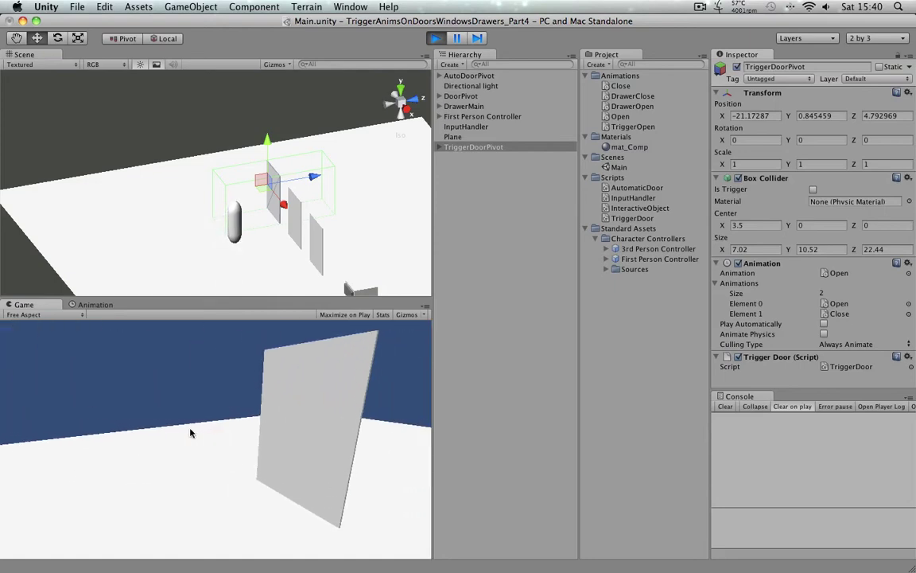
{"action": "key", "text": "d"}
{"action": "key", "text": "super+p"}
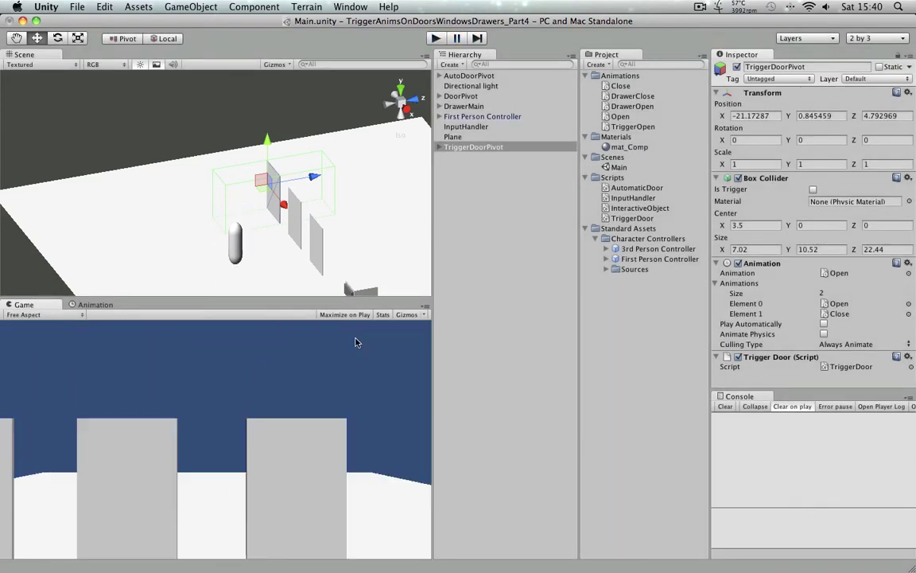
Step: Make TriggerDoorPivot's Box Collider a trigger and add a Rigidbody with Use Gravity turned off
{"action": "left_click", "coordinate": [813, 190]}
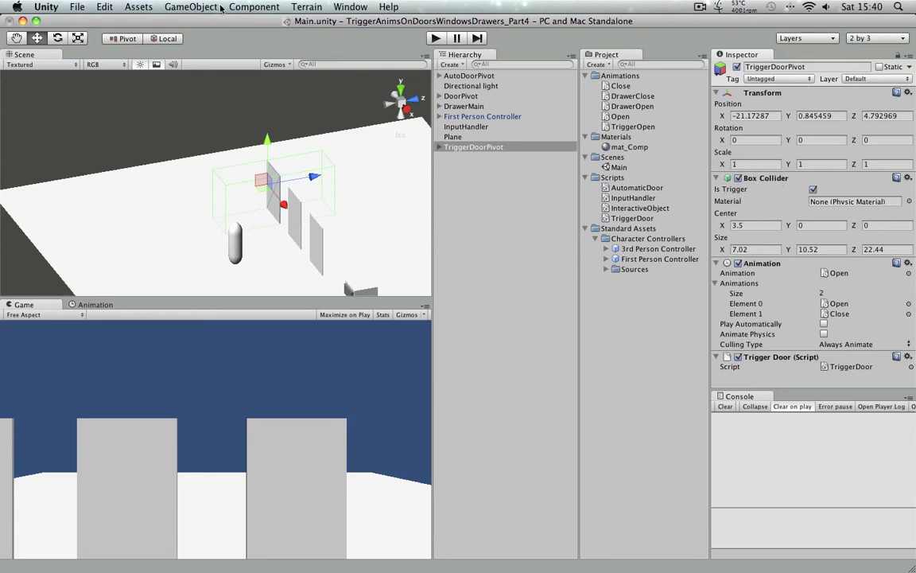
{"action": "left_click", "coordinate": [191, 6]}
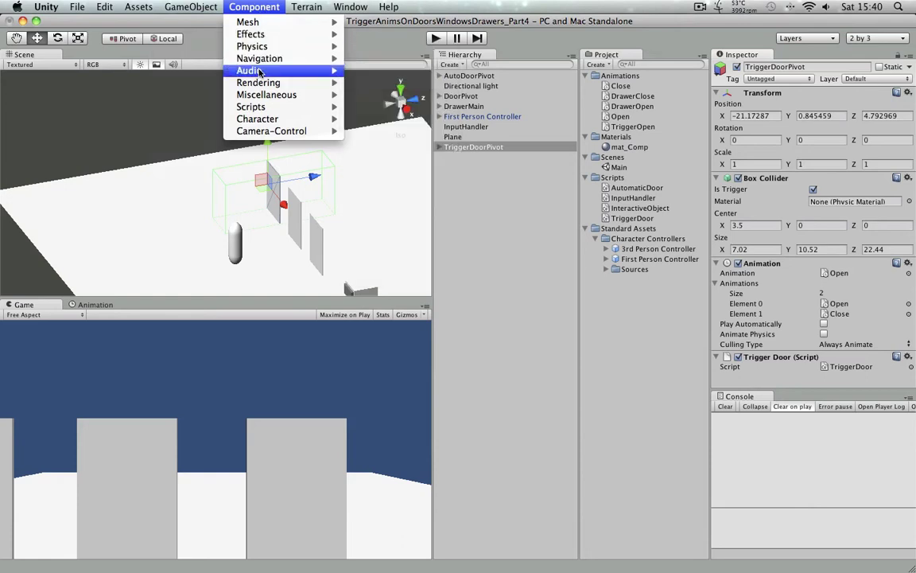
{"action": "mouse_move", "coordinate": [262, 46]}
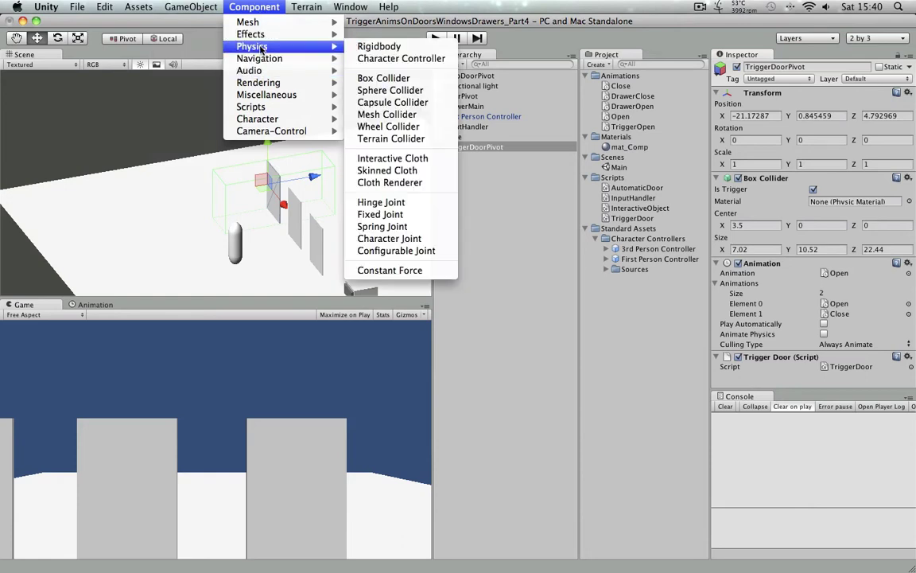
{"action": "left_click", "coordinate": [377, 46]}
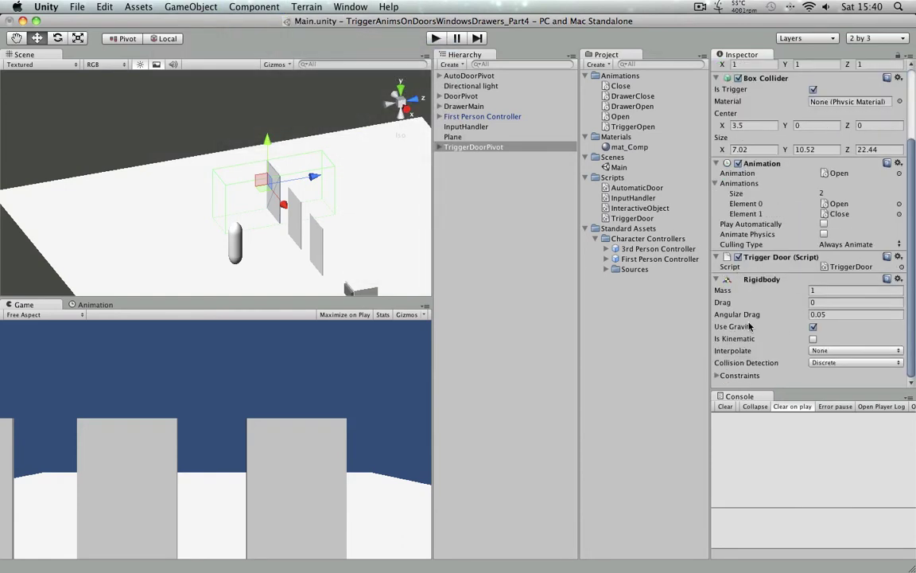
{"action": "left_click", "coordinate": [813, 327]}
Step: Play the scene, walk the controller in and out of the door's trigger zone to check the console messages, and stop playback
{"action": "left_click", "coordinate": [436, 38]}
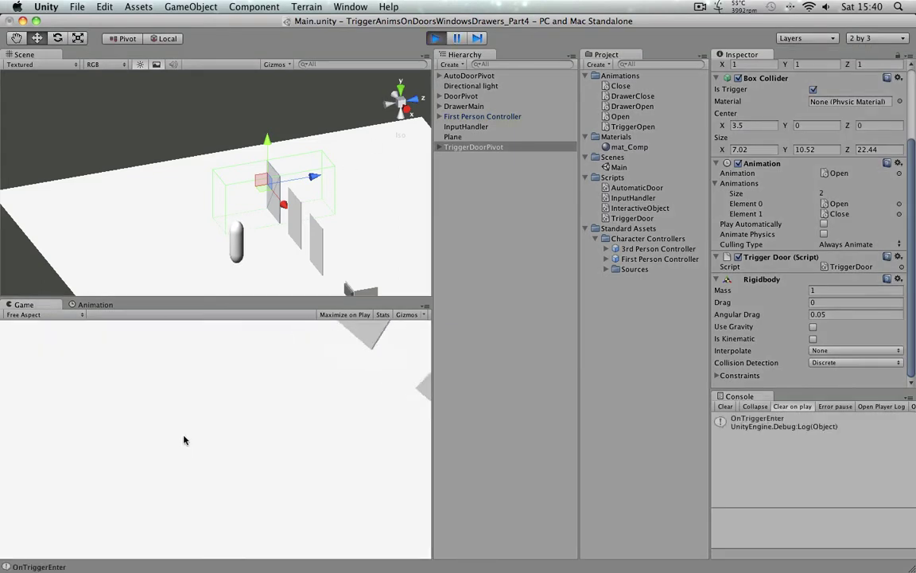
{"action": "key", "text": "w"}
{"action": "key", "text": "w"}
{"action": "key", "text": "w"}
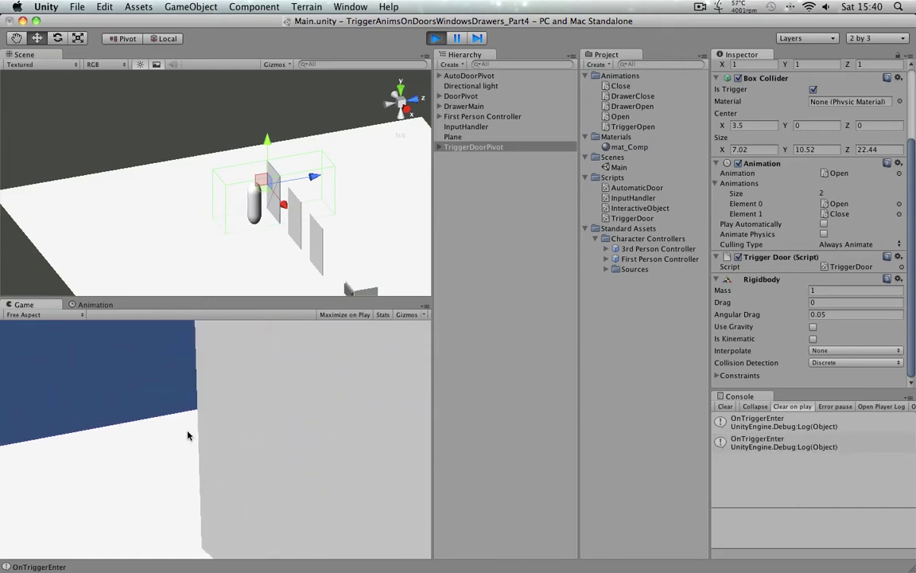
{"action": "key", "text": "s"}
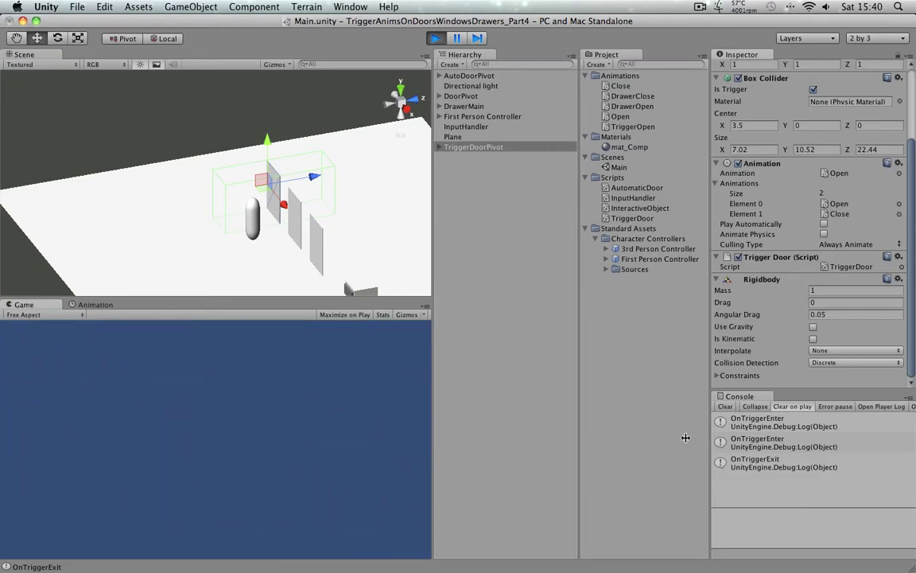
{"action": "key", "text": "a"}
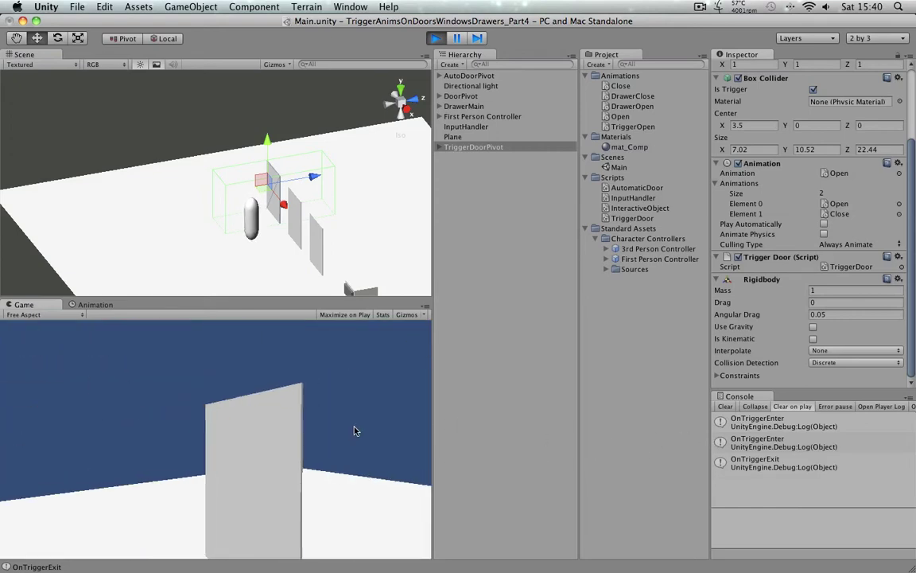
{"action": "key", "text": "w"}
{"action": "key", "text": "s"}
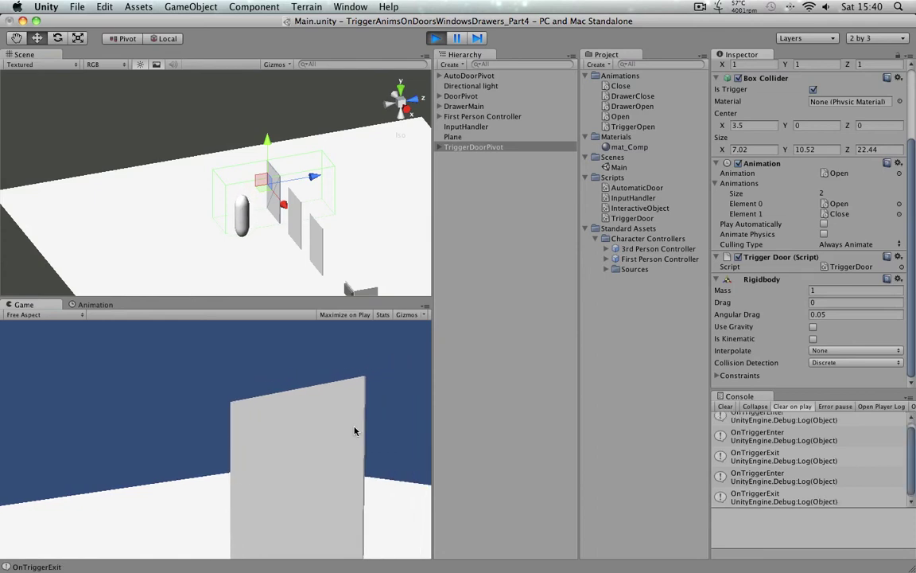
{"action": "key", "text": "w"}
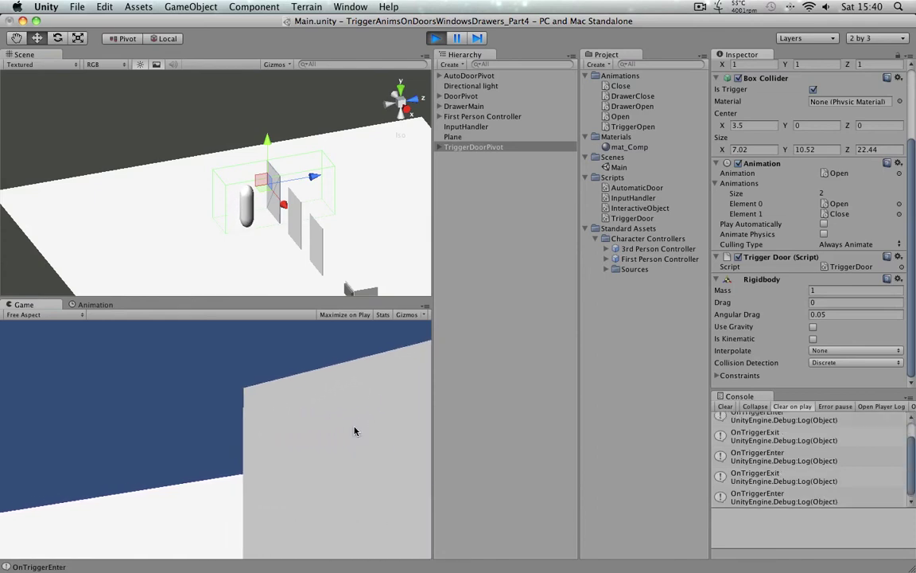
{"action": "key", "text": "d"}
{"action": "key", "text": "s"}
{"action": "key", "text": "super+p"}
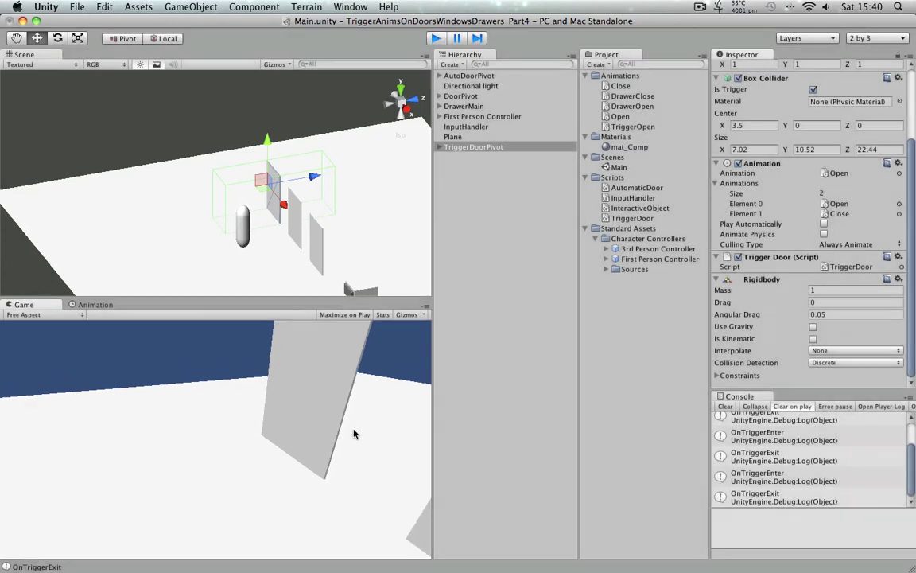
Step: Open the TriggerDoor script and review the TriggerInteraction method in InteractiveObject.cs
{"action": "left_click", "coordinate": [771, 438]}
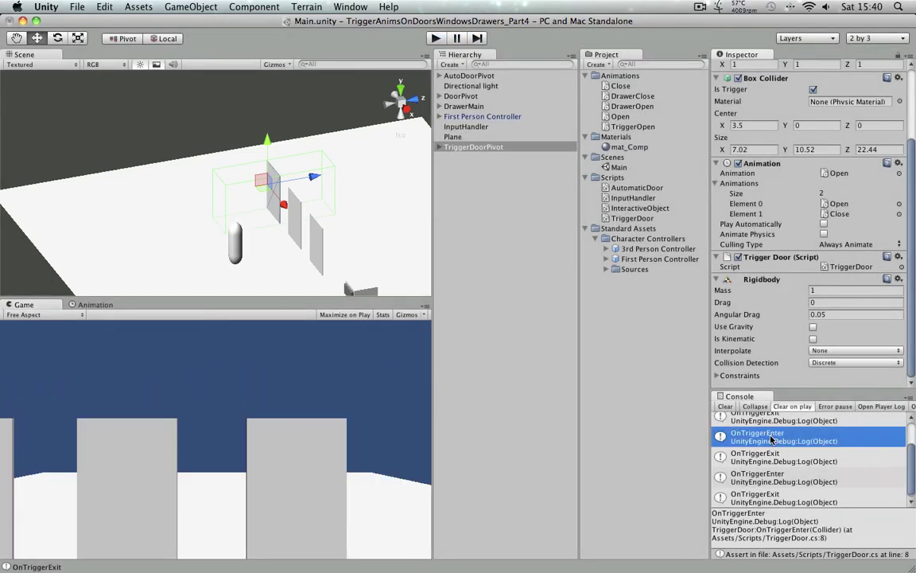
{"action": "double_click", "coordinate": [638, 217]}
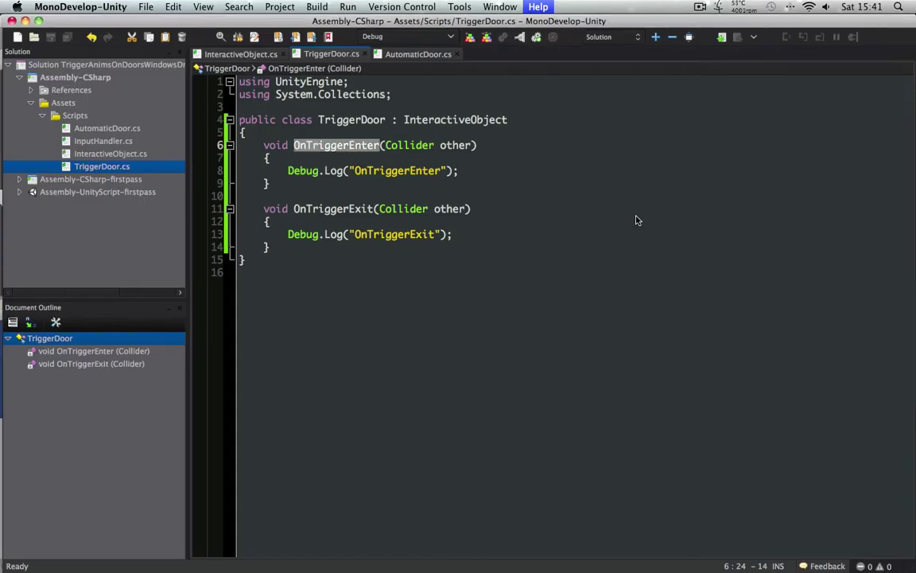
{"action": "left_click", "coordinate": [436, 170]}
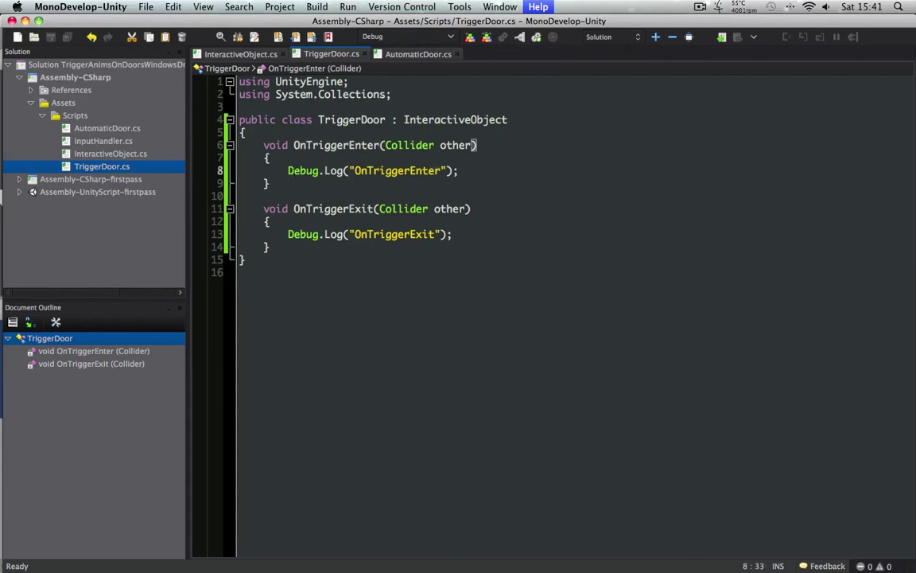
{"action": "left_click", "coordinate": [289, 170]}
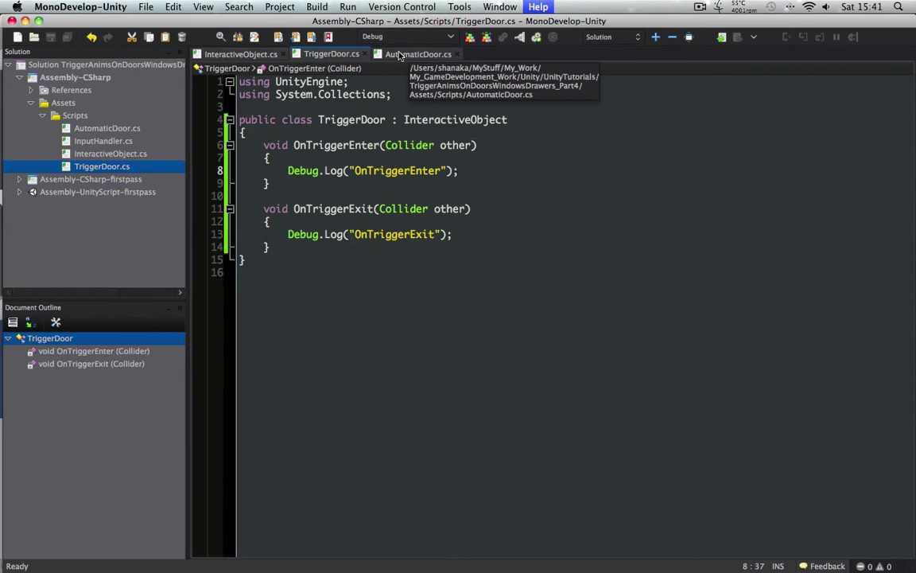
{"action": "left_click", "coordinate": [242, 54]}
{"action": "scroll", "coordinate": [429, 372], "scroll_direction": "down", "scroll_amount": 3}
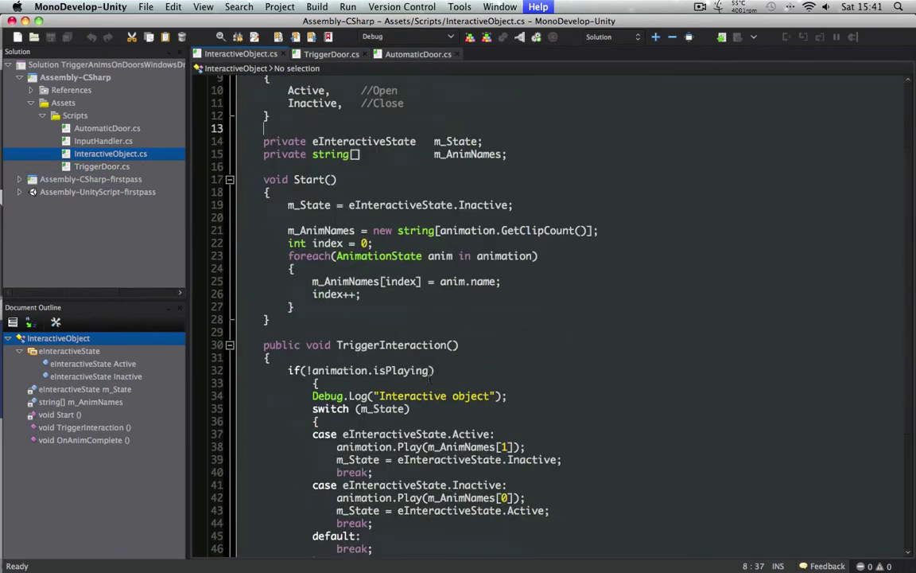
{"action": "scroll", "coordinate": [431, 374], "scroll_direction": "down", "scroll_amount": 3}
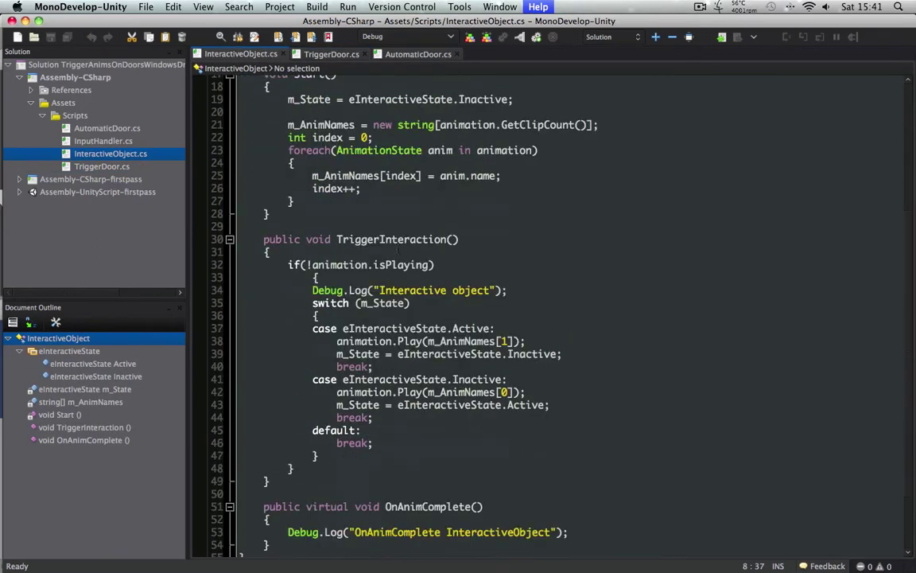
{"action": "double_click", "coordinate": [395, 240]}
Step: In TriggerDoor.cs, add a this.TriggerInteraction(); call after the Debug.Log line in OnTriggerEnter
{"action": "key", "text": "super+alt+Right"}
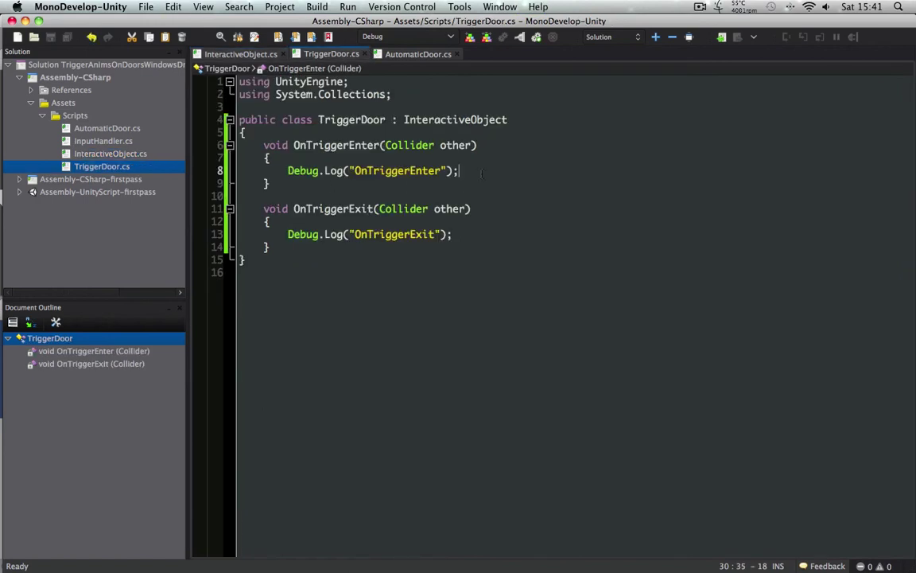
{"action": "key", "text": "Return"}
{"action": "type", "text": "self."}
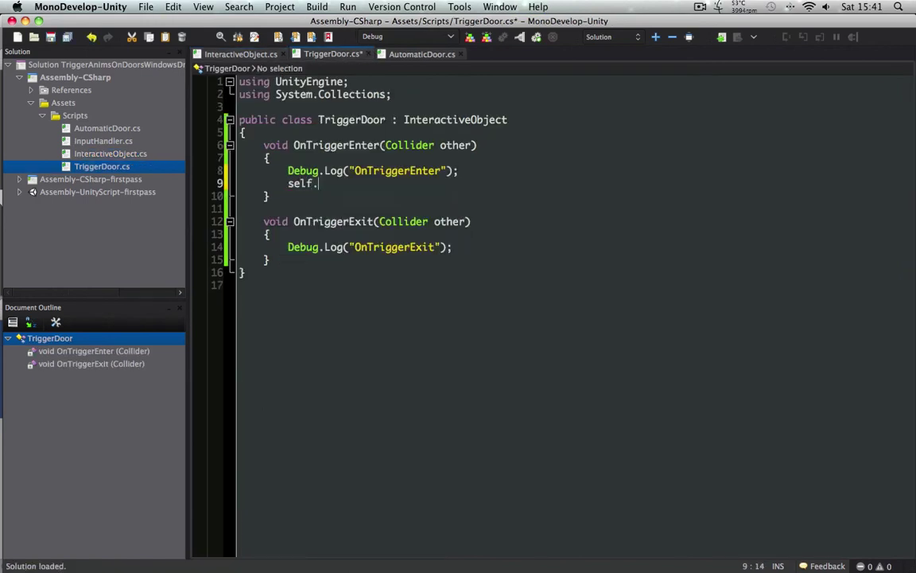
{"action": "key", "text": "shift+Home"}
{"action": "key", "text": "BackSpace"}
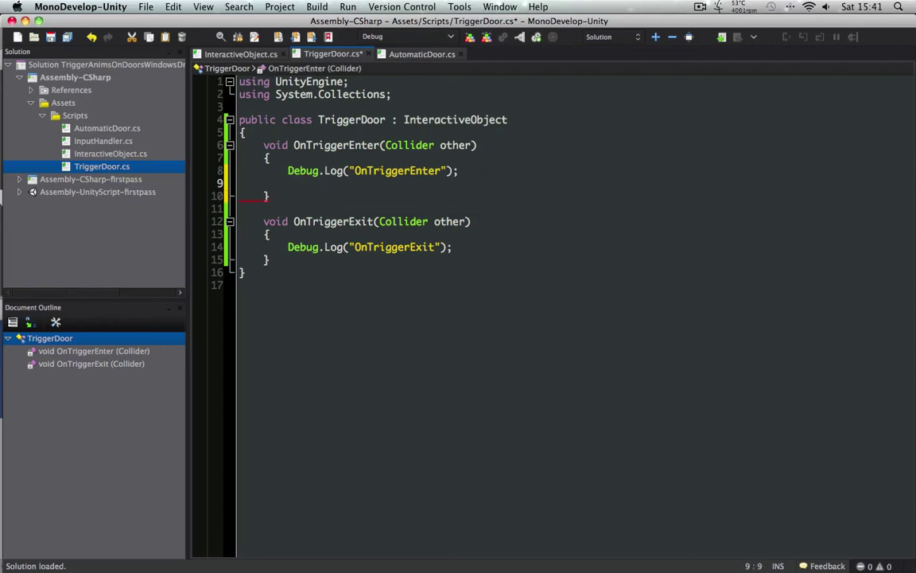
{"action": "type", "text": "this.t"}
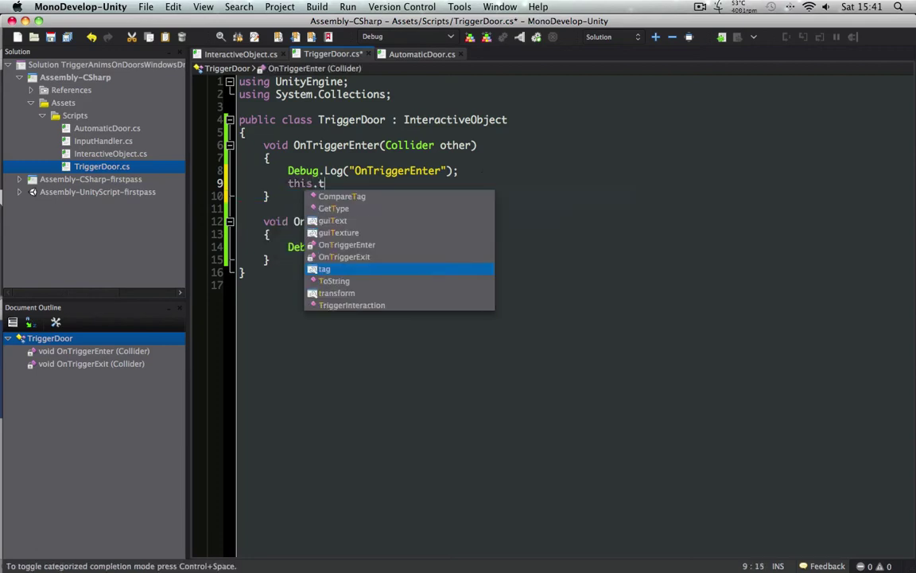
{"action": "type", "text": "rigger"}
{"action": "key", "text": "Down"}
{"action": "key", "text": "Return"}
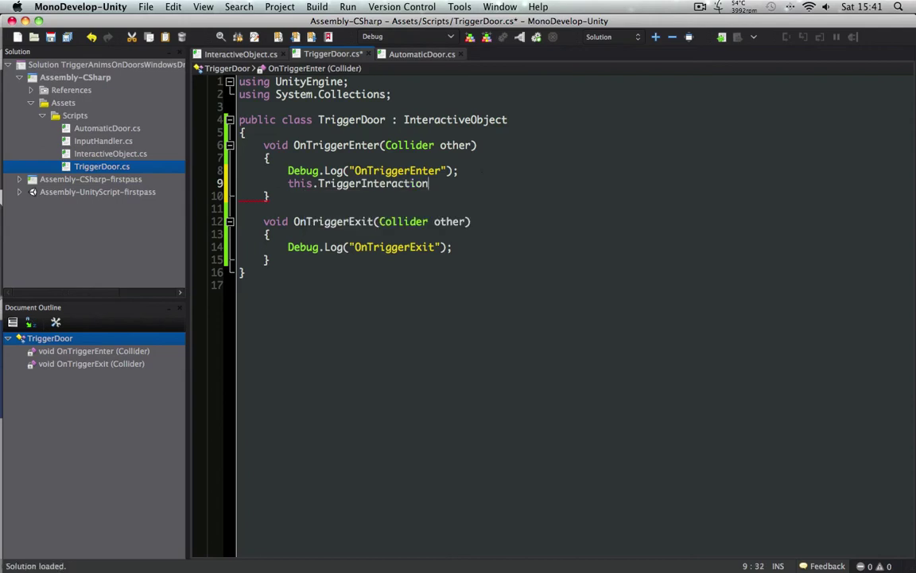
Step: Copy the this.TriggerInteraction(); call to the end of OnTriggerExit and save the script
{"action": "key", "text": "shift+Home"}
{"action": "key", "text": "super+c"}
{"action": "key", "text": "Down"}
{"action": "key", "text": "Down"}
{"action": "key", "text": "Down"}
{"action": "key", "text": "Down"}
{"action": "key", "text": "Down"}
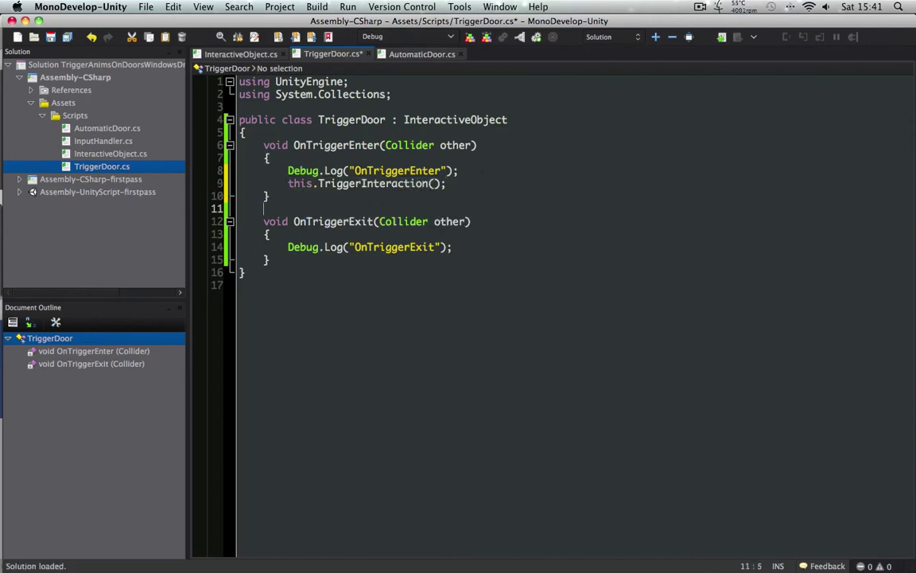
{"action": "key", "text": "End"}
{"action": "key", "text": "Return"}
{"action": "key", "text": "super+v"}
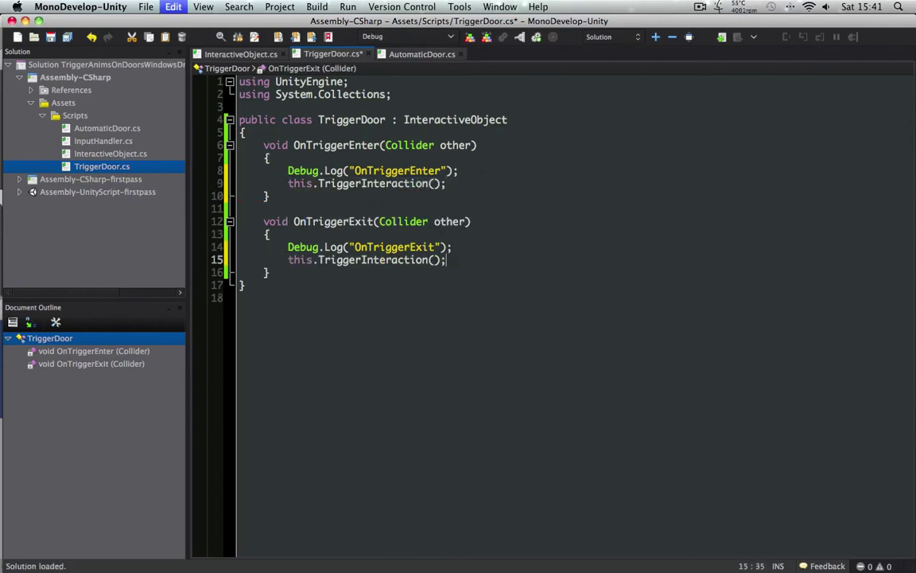
{"action": "key", "text": "super+s"}
Step: Switch to Unity, play the scene, walk the controller in and out of the trigger door's zone to test its animation, and stop playback
{"action": "key", "text": "super+Tab"}
{"action": "key", "text": "super+p"}
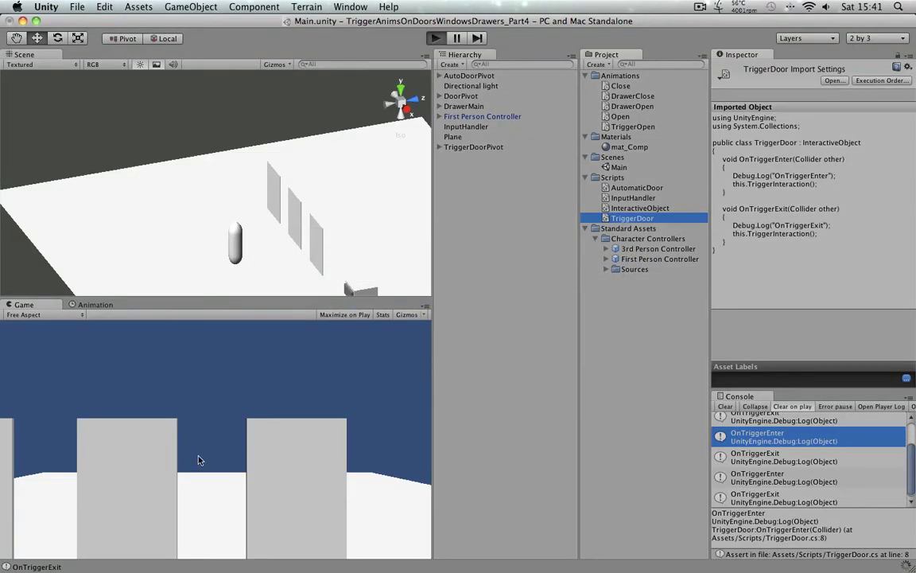
{"action": "key", "text": "super+p"}
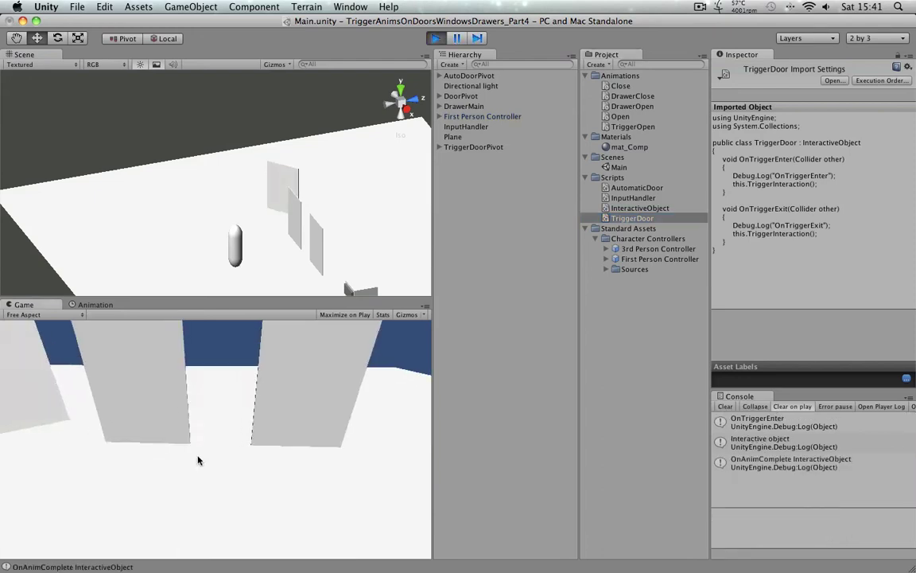
{"action": "key", "text": "d"}
{"action": "key", "text": "s"}
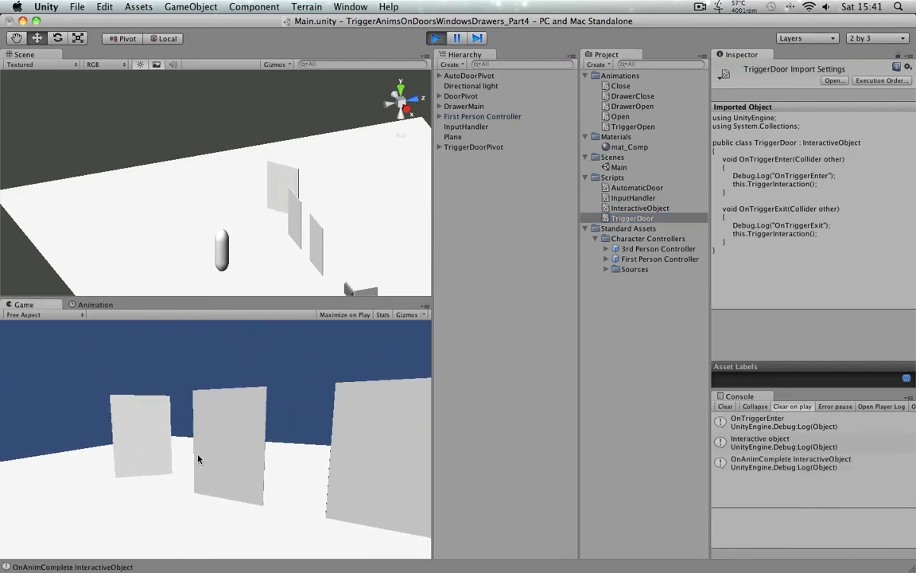
{"action": "key", "text": "w"}
{"action": "key", "text": "w"}
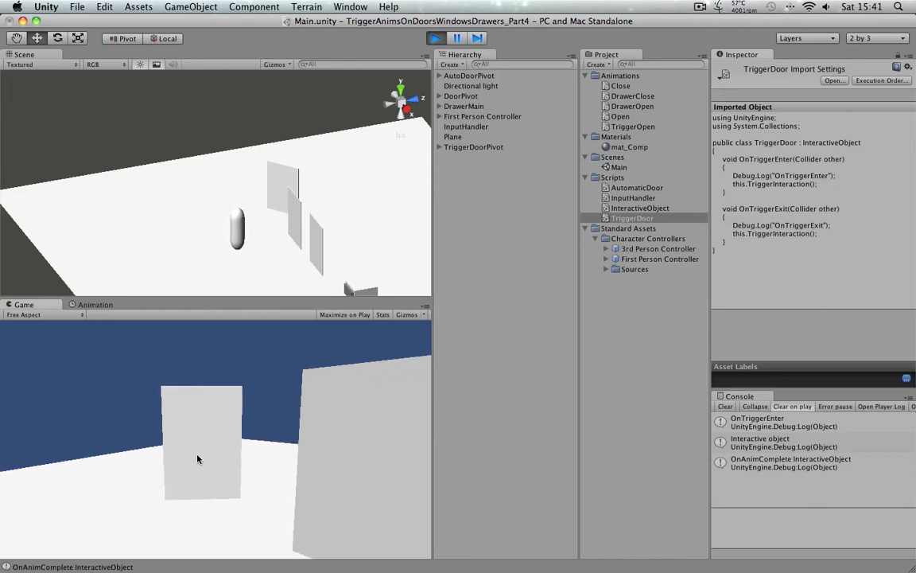
{"action": "key", "text": "a"}
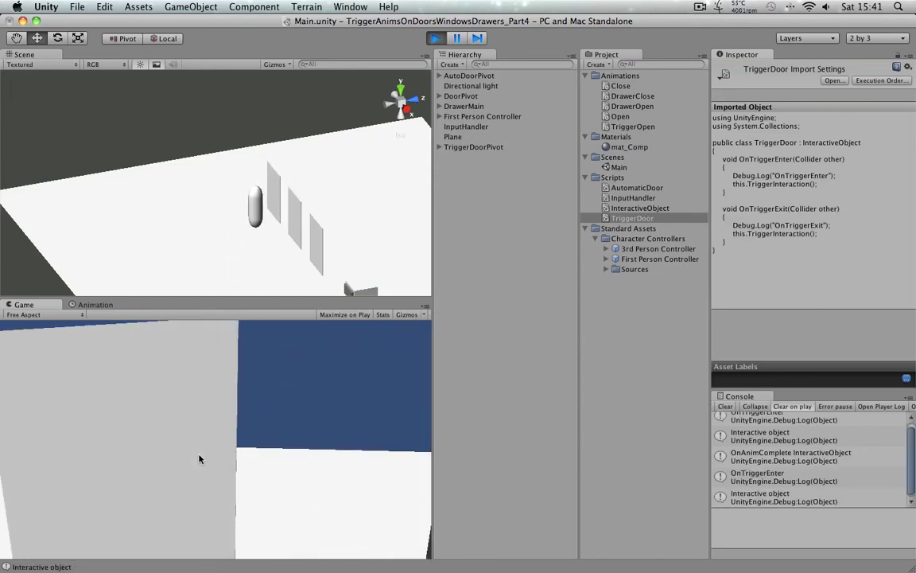
{"action": "key", "text": "s"}
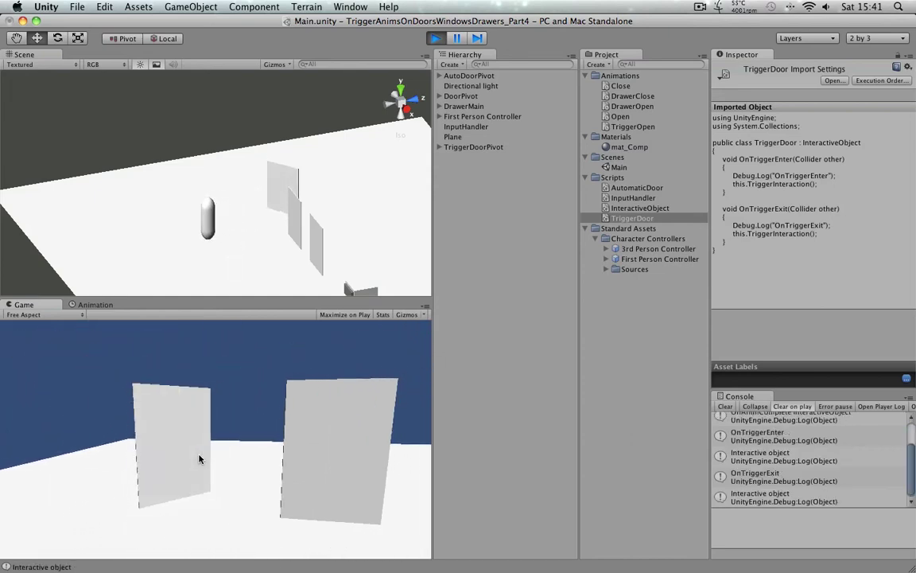
{"action": "key", "text": "w"}
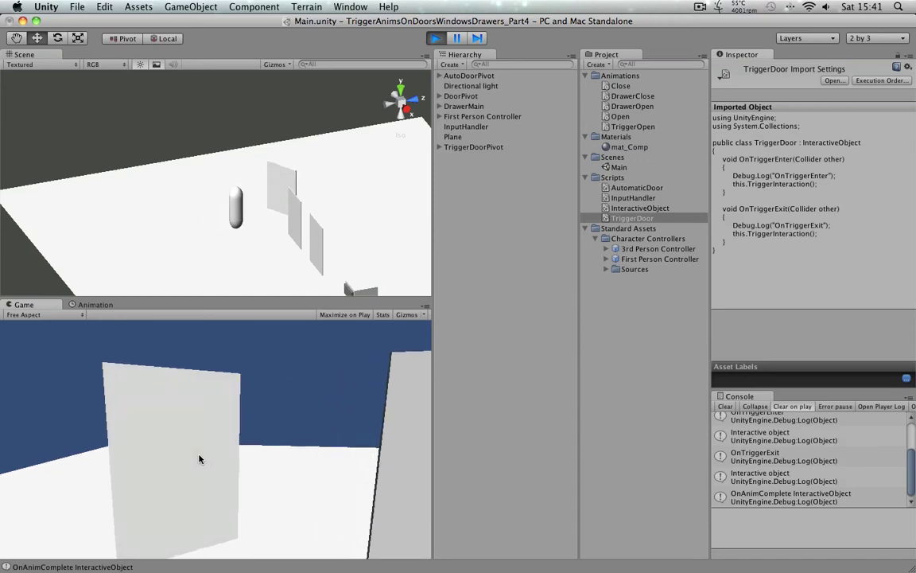
{"action": "key", "text": "s"}
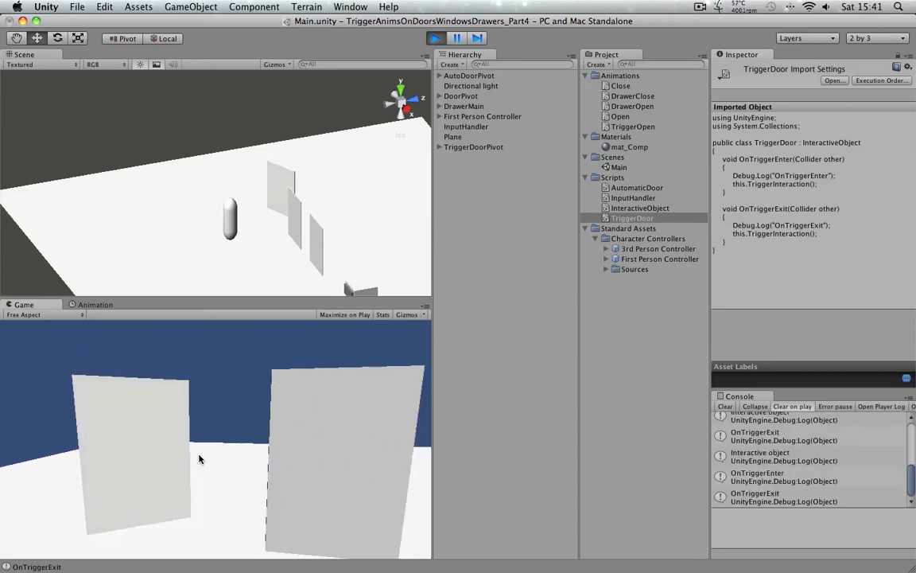
{"action": "key", "text": "super+p"}
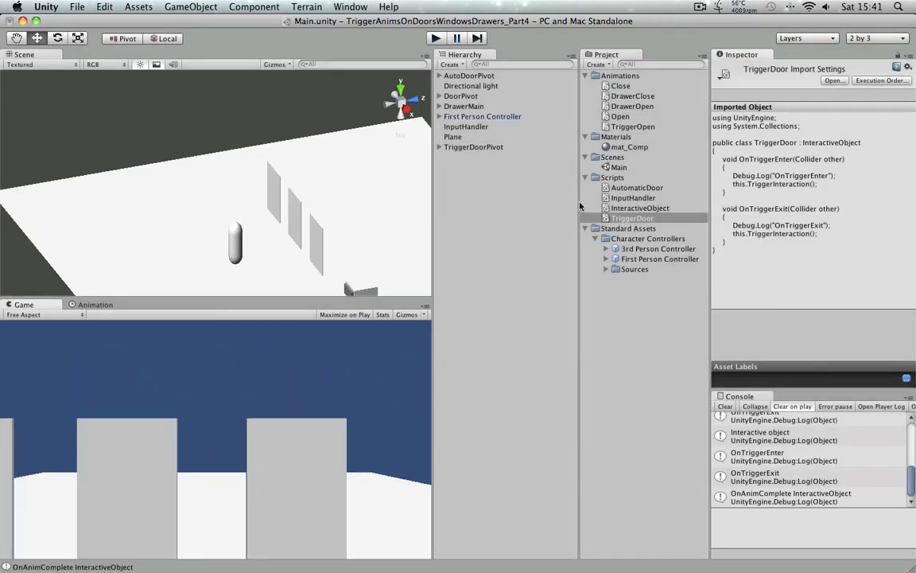
Step: Inspect TriggerDoorPivot's components and the controller's placement relative to its trigger box in the scene
{"action": "left_click", "coordinate": [469, 148]}
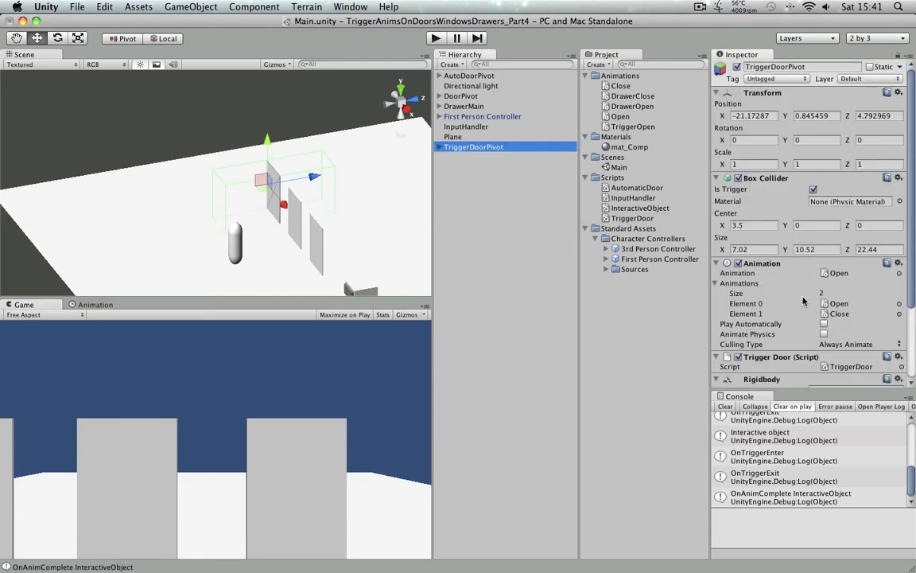
{"action": "scroll", "coordinate": [812, 329], "scroll_direction": "down", "scroll_amount": 3}
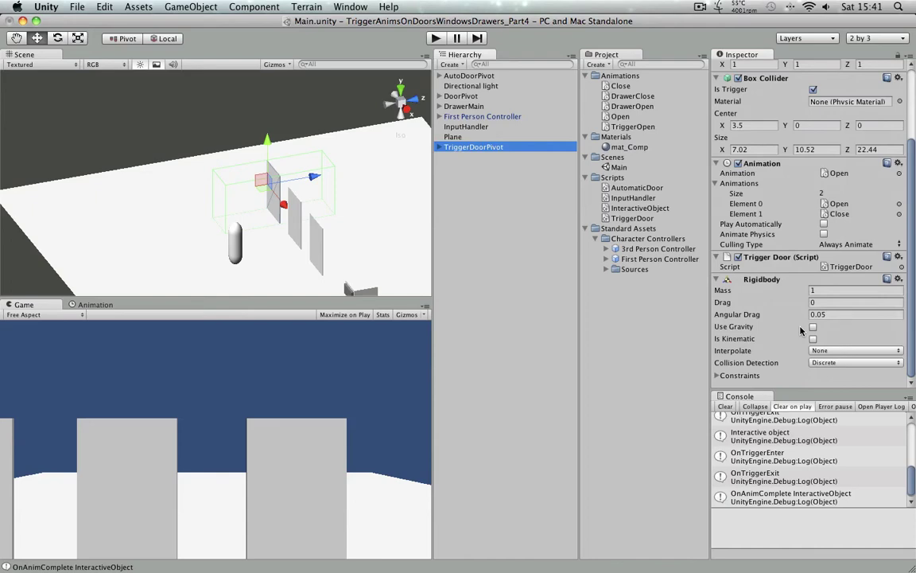
{"action": "scroll", "coordinate": [801, 330], "scroll_direction": "up", "scroll_amount": 3}
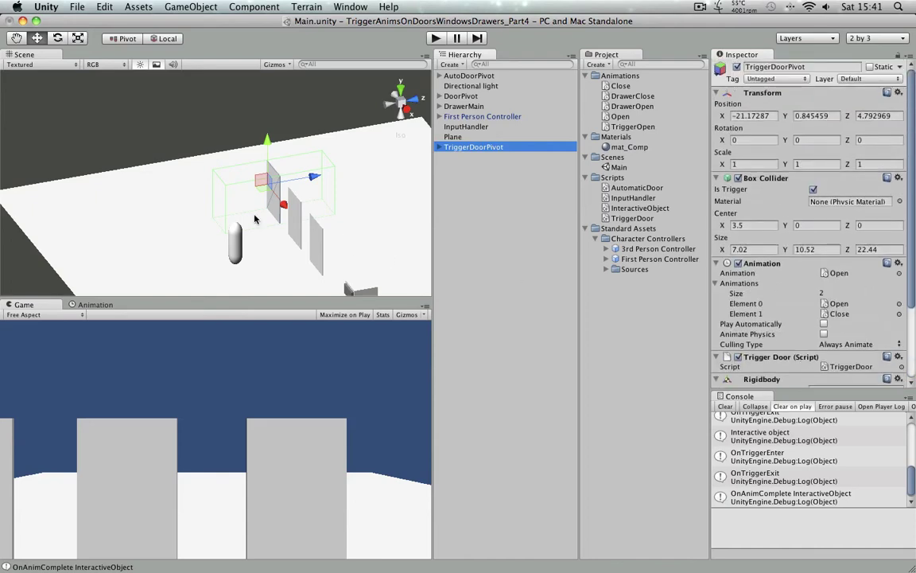
{"action": "left_click", "coordinate": [209, 221]}
{"action": "scroll", "coordinate": [179, 235], "scroll_direction": "down", "scroll_amount": 3}
{"action": "left_click_drag", "start_coordinate": [179, 246], "coordinate": [256, 215], "text": "alt"}
{"action": "left_click", "coordinate": [166, 150]}
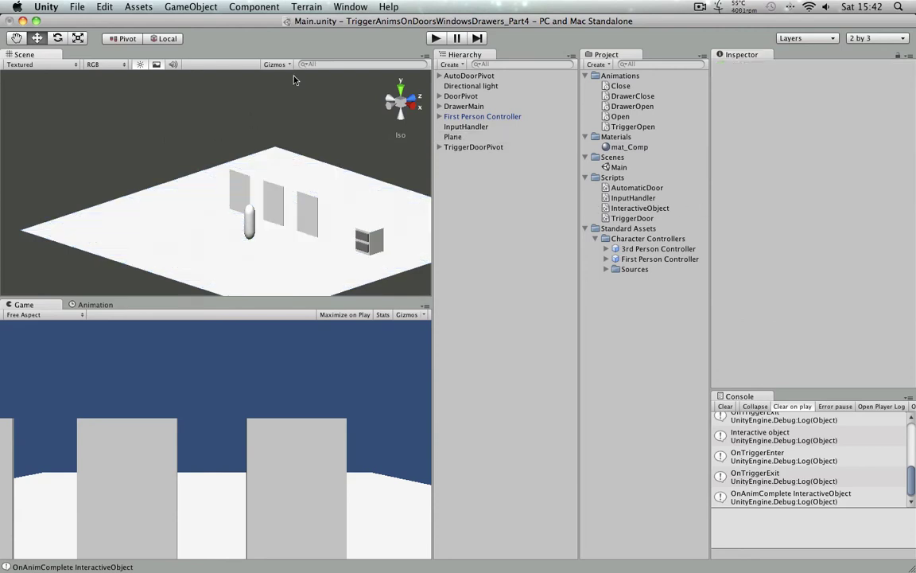
Step: Play the scene without moving the controller to watch the trigger door at startup, and stop playback
{"action": "left_click", "coordinate": [435, 39]}
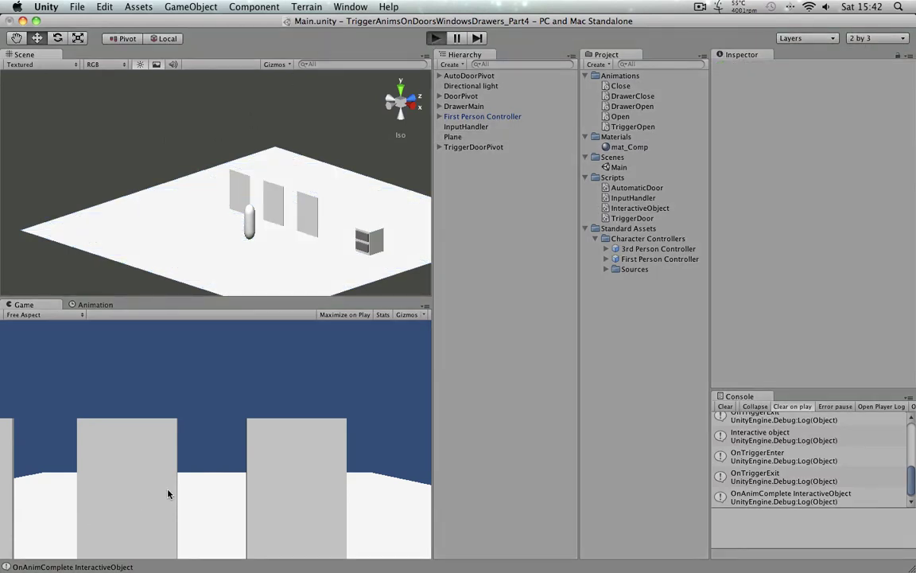
{"action": "key", "text": "super+p"}
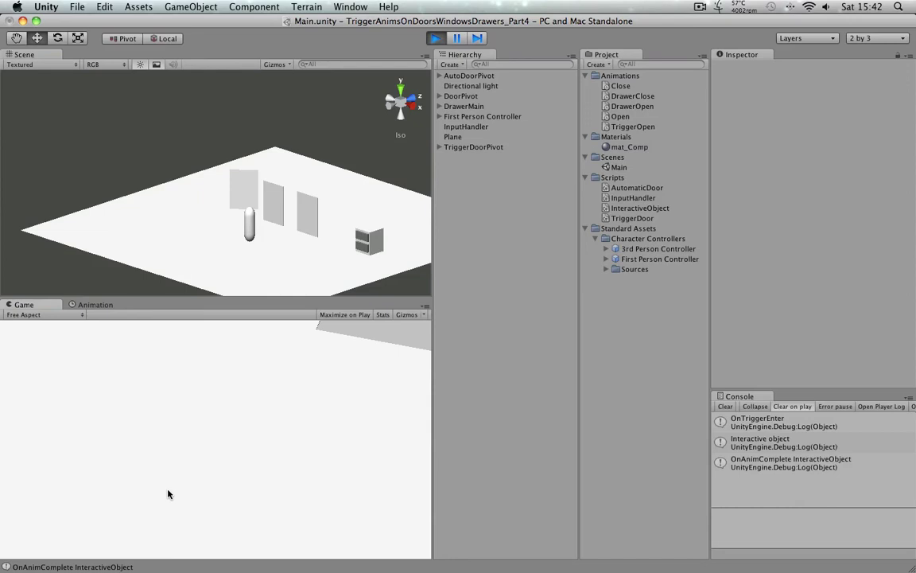
{"action": "key", "text": "super+p"}
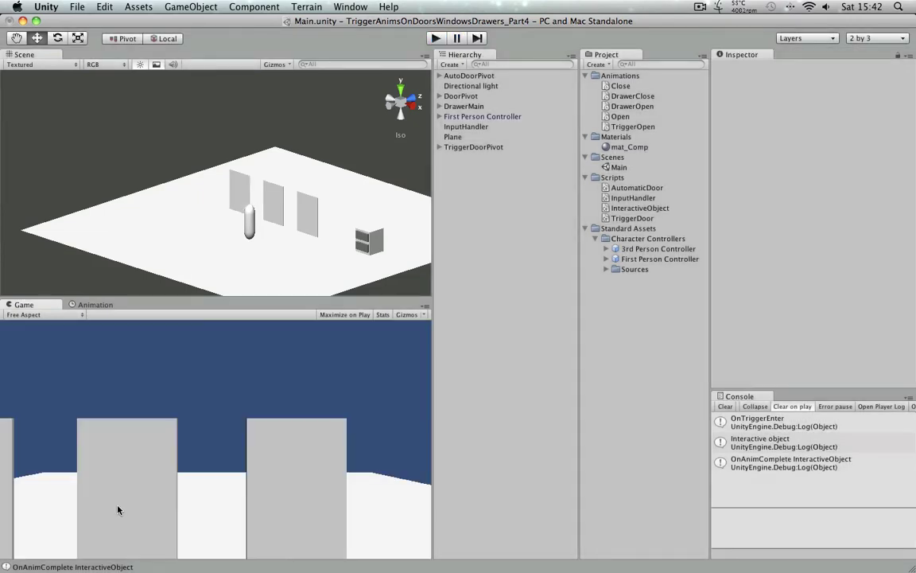
Step: Raise TriggerDoorPivot's trigger box off the floor by setting the Box Collider's Center Y to 0.94
{"action": "left_click", "coordinate": [238, 255]}
{"action": "scroll", "coordinate": [196, 239], "scroll_direction": "up", "scroll_amount": 5}
{"action": "left_click_drag", "start_coordinate": [202, 238], "coordinate": [239, 199], "text": "alt"}
{"action": "left_click", "coordinate": [253, 200]}
{"action": "left_click", "coordinate": [464, 147]}
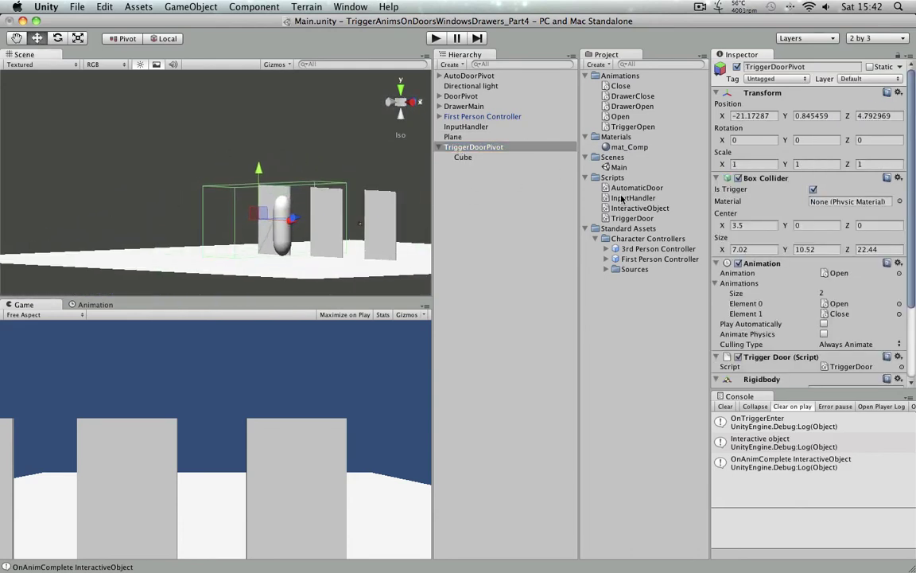
{"action": "left_click", "coordinate": [803, 226]}
{"action": "key", "text": "Return"}
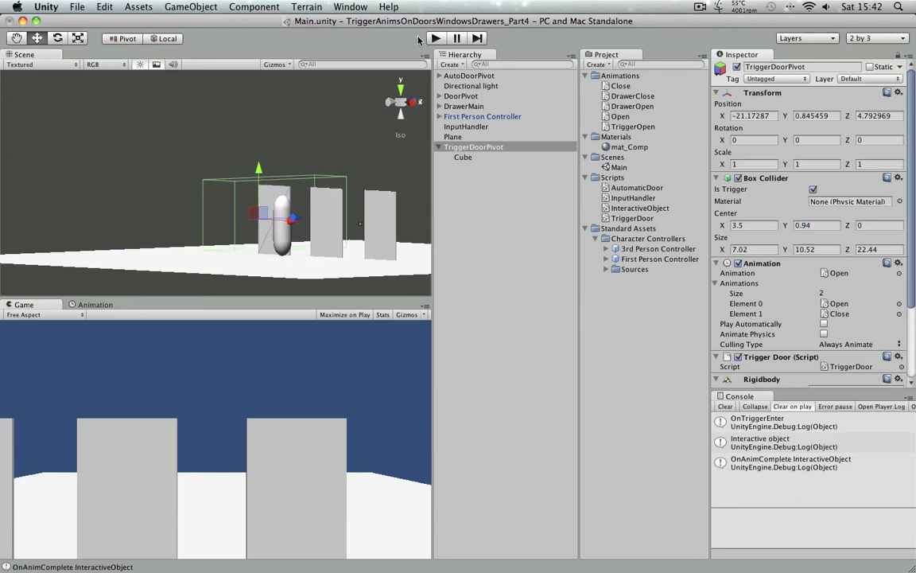
Step: Play the scene with the raised collider, walk the controller into and out of the trigger zone, and stop playback
{"action": "left_click", "coordinate": [435, 39]}
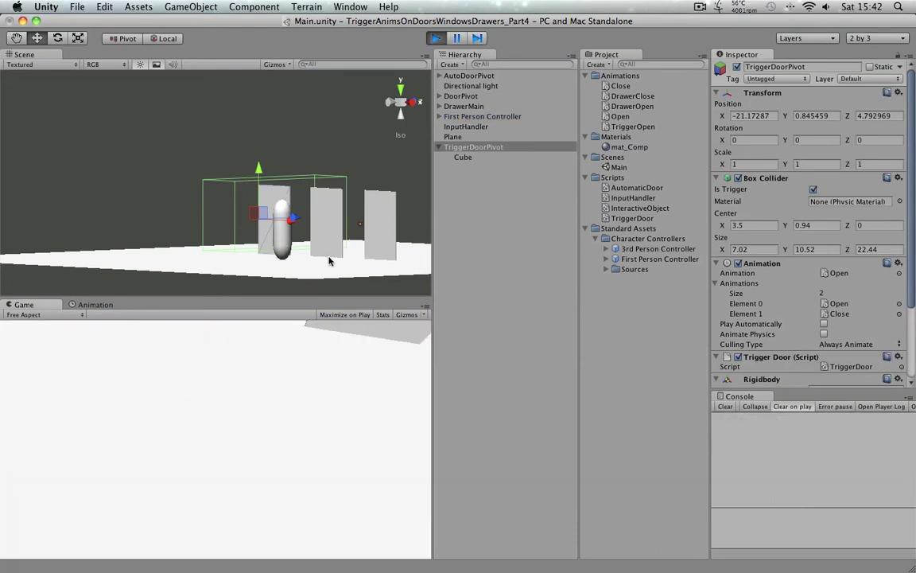
{"action": "key", "text": "w"}
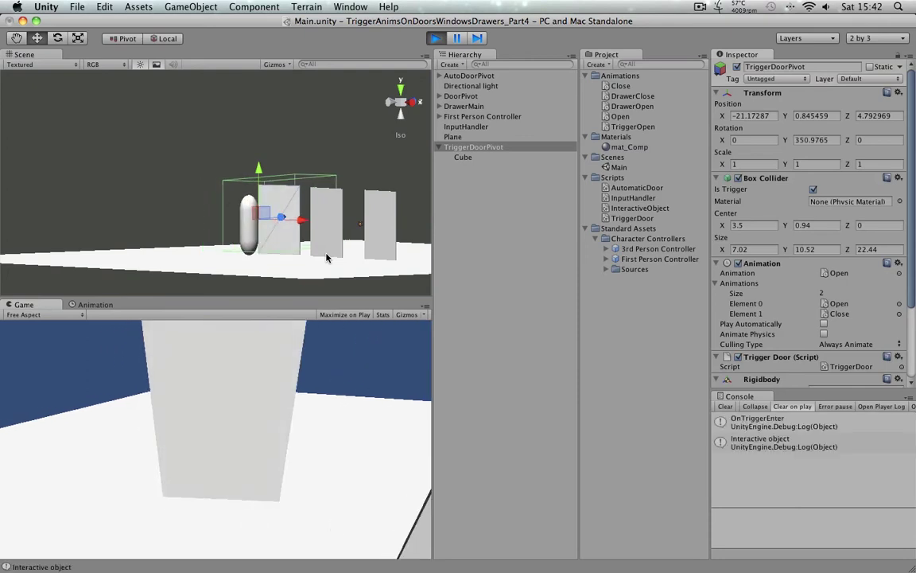
{"action": "key", "text": "s"}
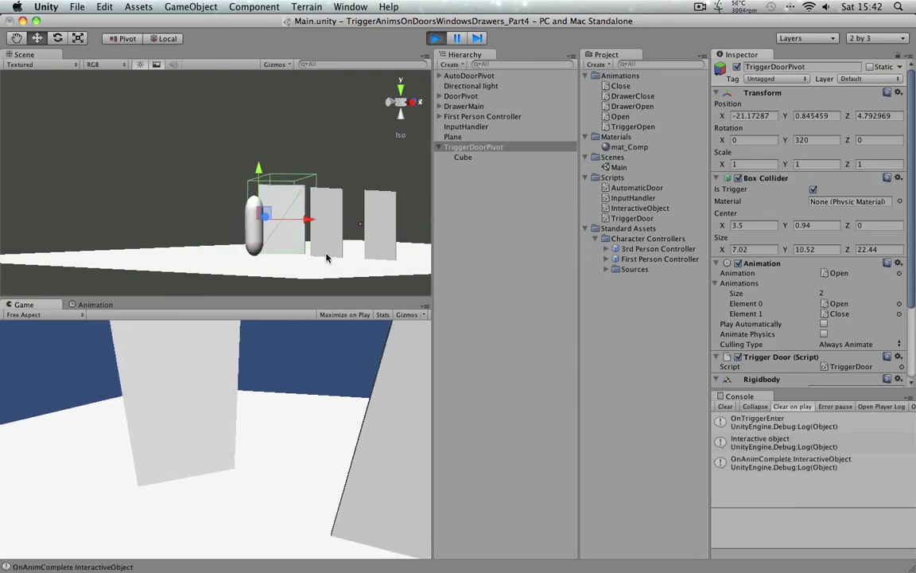
{"action": "key", "text": "super+p"}
{"action": "left_click_drag", "start_coordinate": [311, 201], "coordinate": [340, 193], "text": "alt"}
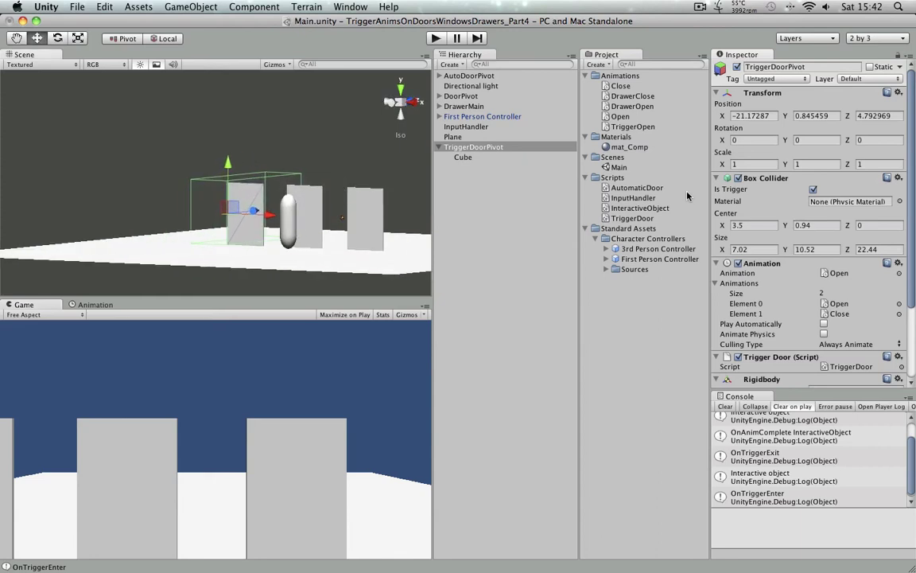
Step: Reset the Box Collider's Center Y on TriggerDoorPivot to 0 and clear the selection
{"action": "left_click_drag", "start_coordinate": [811, 225], "coordinate": [753, 224]}
{"action": "type", "text": "0"}
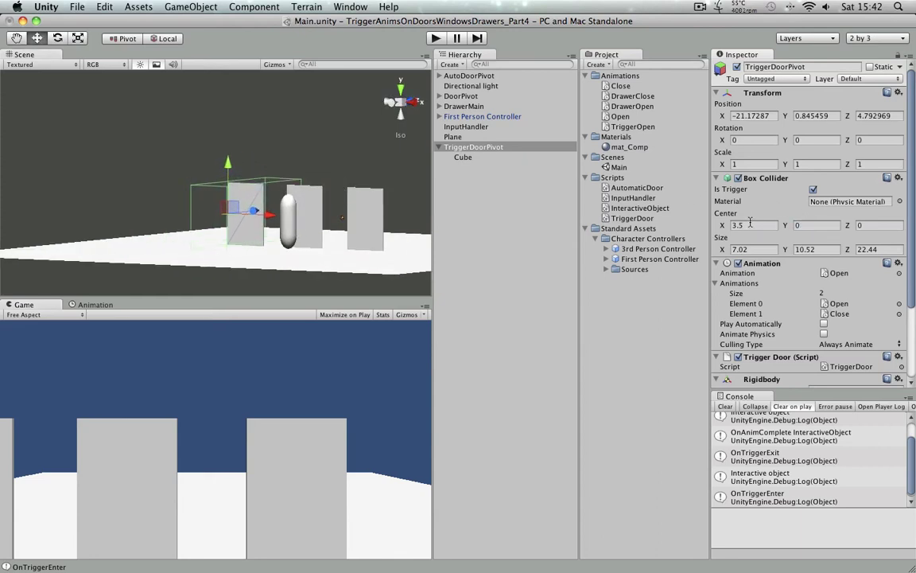
{"action": "scroll", "coordinate": [141, 156], "scroll_direction": "up", "scroll_amount": 3}
{"action": "left_click", "coordinate": [140, 175]}
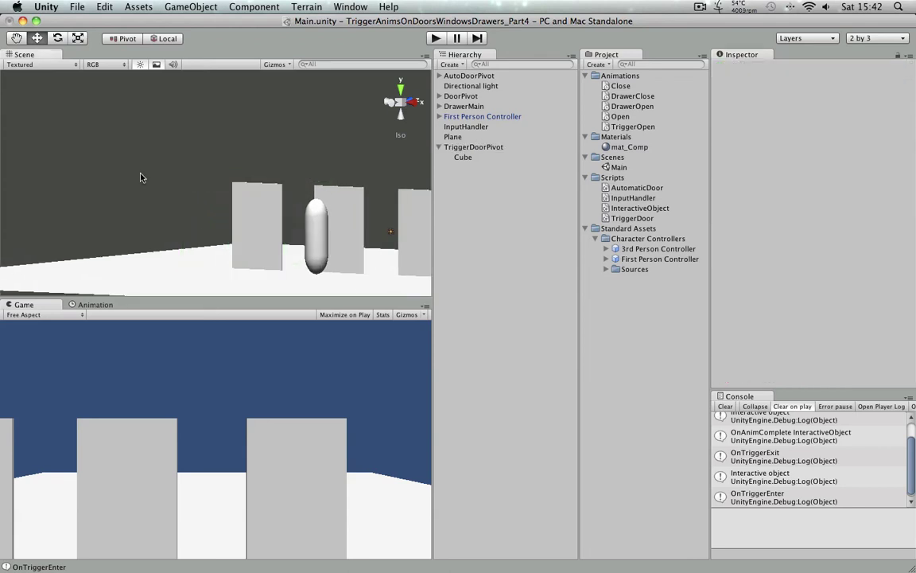
Step: Play the scene with the lowered trigger box to read the logged trigger events, and stop playback
{"action": "mouse_move", "coordinate": [140, 178]}
{"action": "left_mouse_down", "text": "alt"}
{"action": "mouse_move", "coordinate": [160, 178]}
{"action": "mouse_move", "coordinate": [145, 169]}
{"action": "left_mouse_up", "text": "alt"}
{"action": "left_click", "coordinate": [436, 37]}
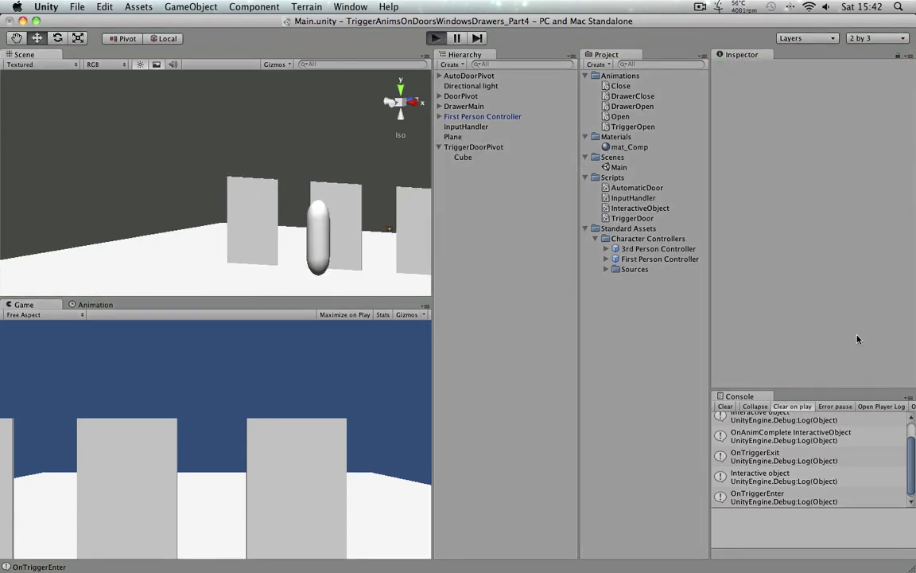
{"action": "key", "text": "super+p"}
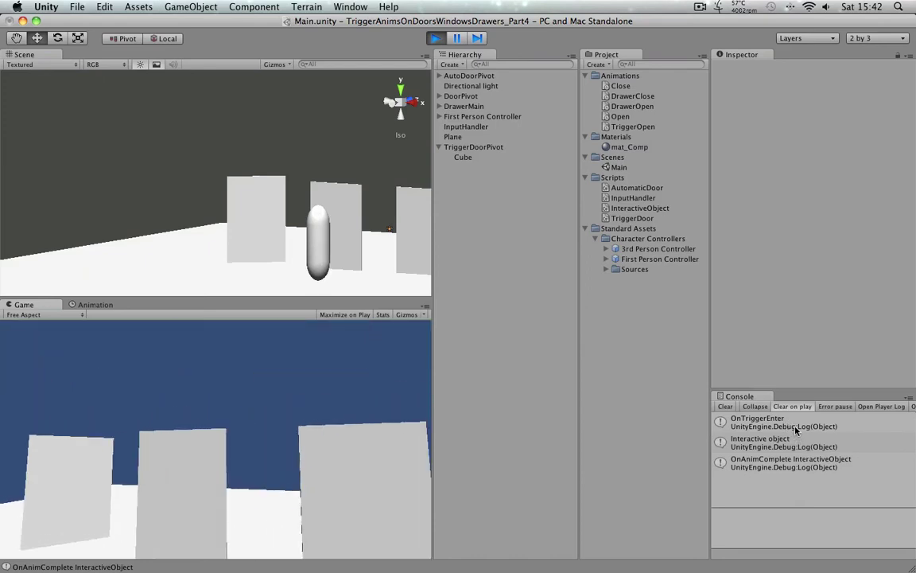
{"action": "key", "text": "super+p"}
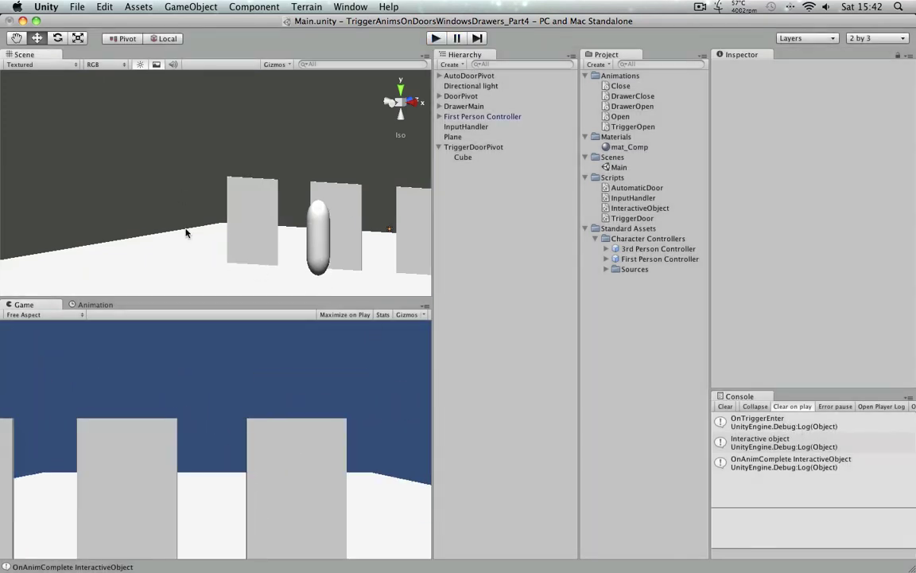
Step: Clear the console and review the TriggerInteraction call inside OnTriggerEnter of the TriggerDoor script in MonoDevelop, returning to Unity
{"action": "left_click", "coordinate": [186, 233]}
{"action": "left_click_drag", "start_coordinate": [201, 237], "coordinate": [227, 257], "text": "alt"}
{"action": "left_click", "coordinate": [728, 407]}
{"action": "key", "text": "super+Tab"}
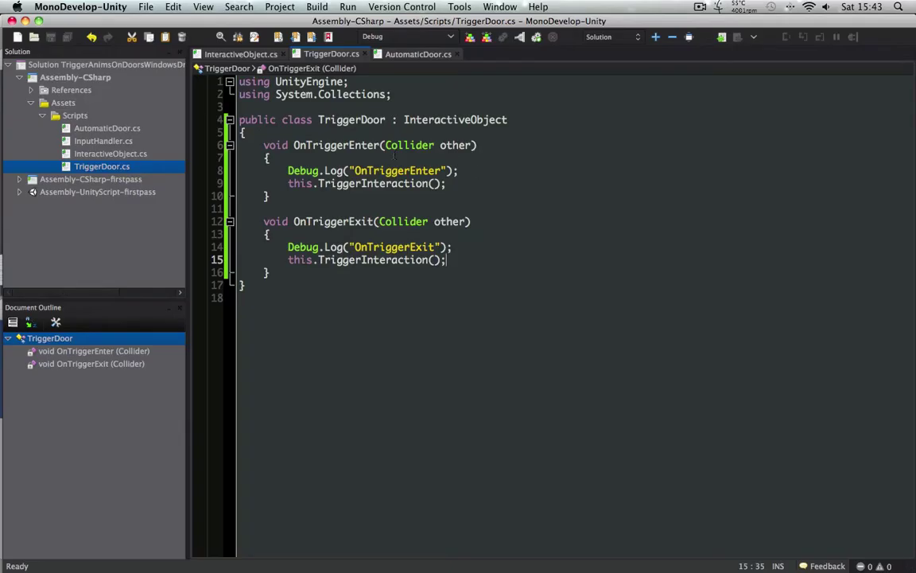
{"action": "double_click", "coordinate": [324, 184]}
{"action": "key", "text": "super+Tab"}
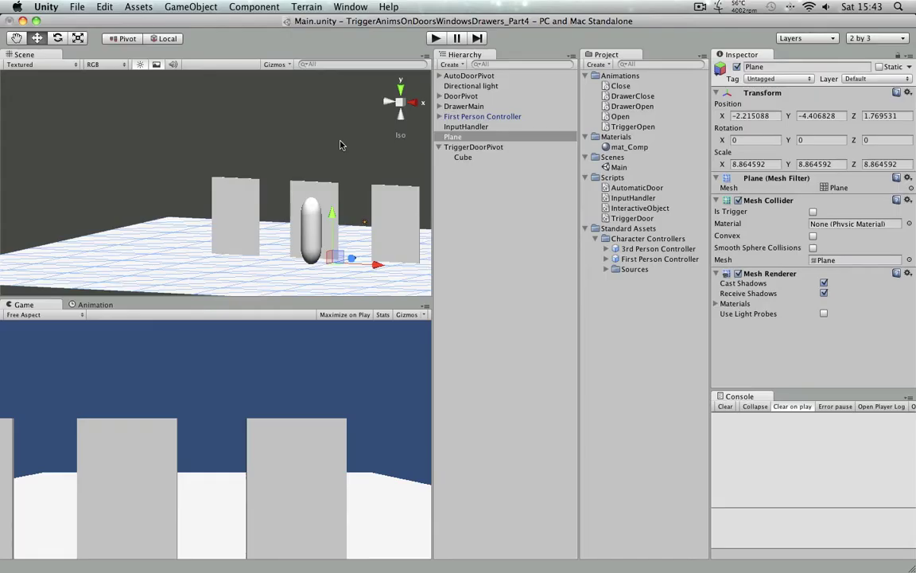
Step: Replay the scene with the emptied console to watch which trigger events fire at startup, and stop playback
{"action": "left_click", "coordinate": [440, 39]}
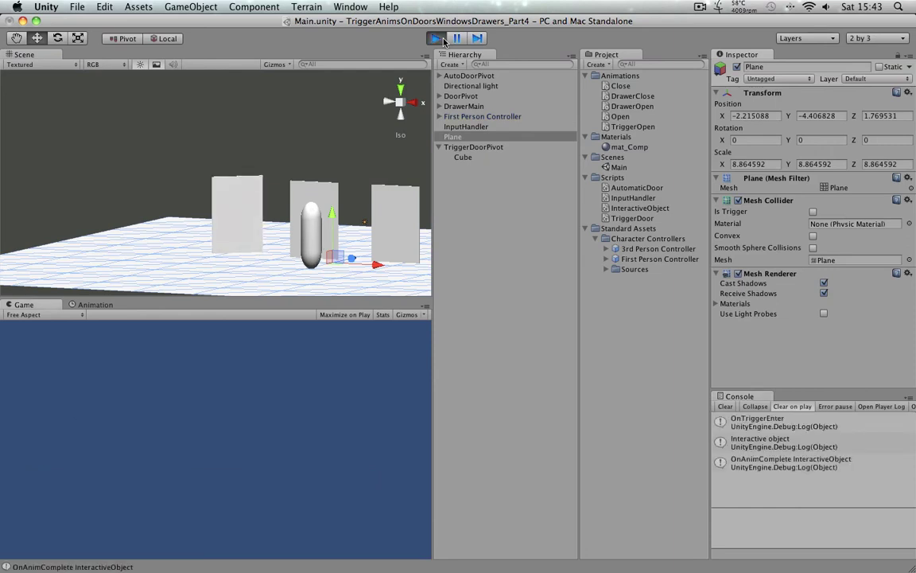
{"action": "left_click", "coordinate": [443, 41]}
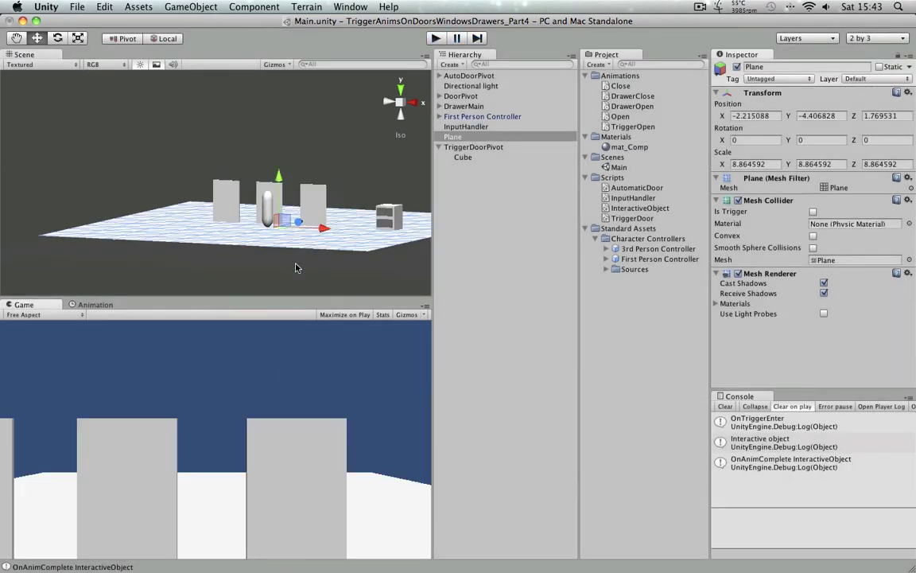
{"action": "left_click", "coordinate": [266, 172]}
{"action": "scroll", "coordinate": [265, 172], "scroll_direction": "up", "scroll_amount": 4}
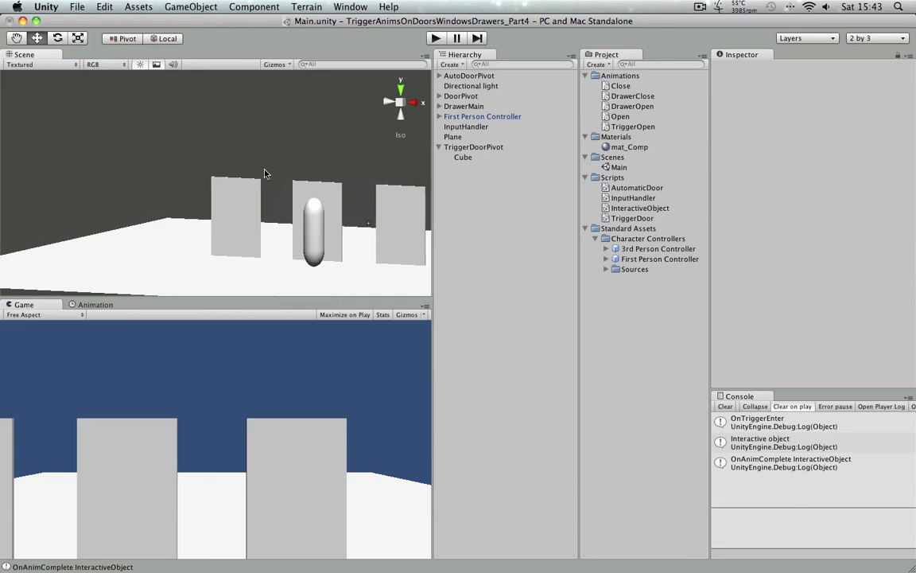
Step: Try raising TriggerDoorPivot's trigger box off the floor through the Box Collider's Center Y, and undo it
{"action": "left_click", "coordinate": [245, 214]}
{"action": "left_click", "coordinate": [473, 147]}
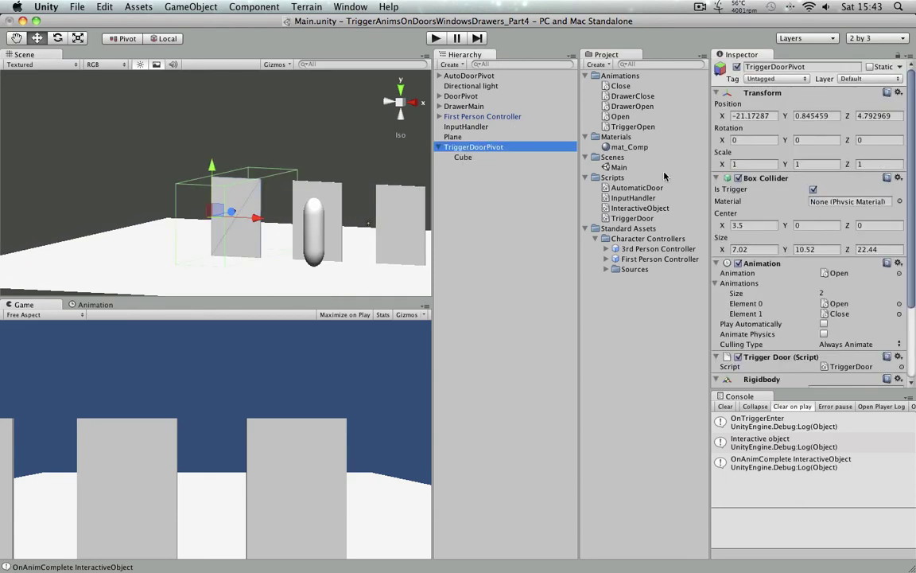
{"action": "left_click_drag", "start_coordinate": [264, 159], "coordinate": [316, 145], "text": "alt"}
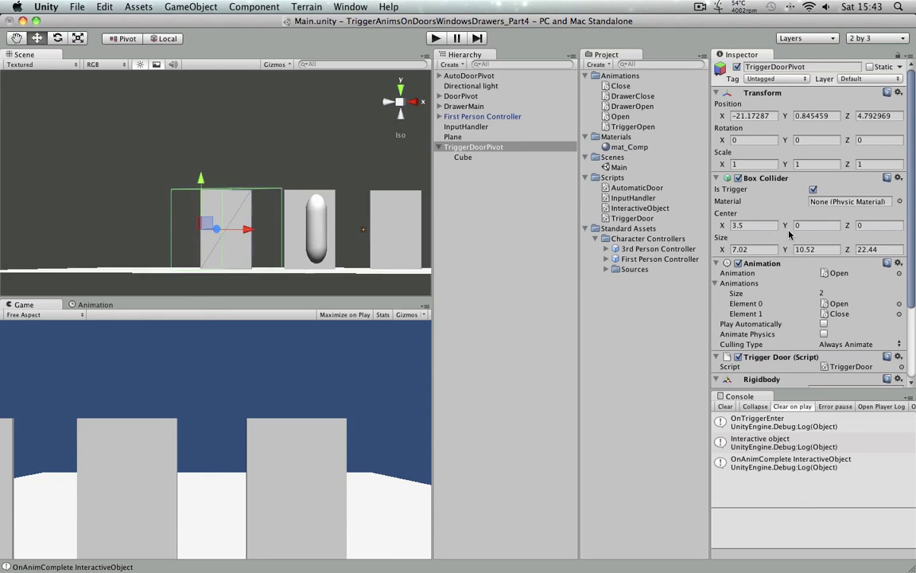
{"action": "left_click_drag", "start_coordinate": [786, 226], "coordinate": [805, 226]}
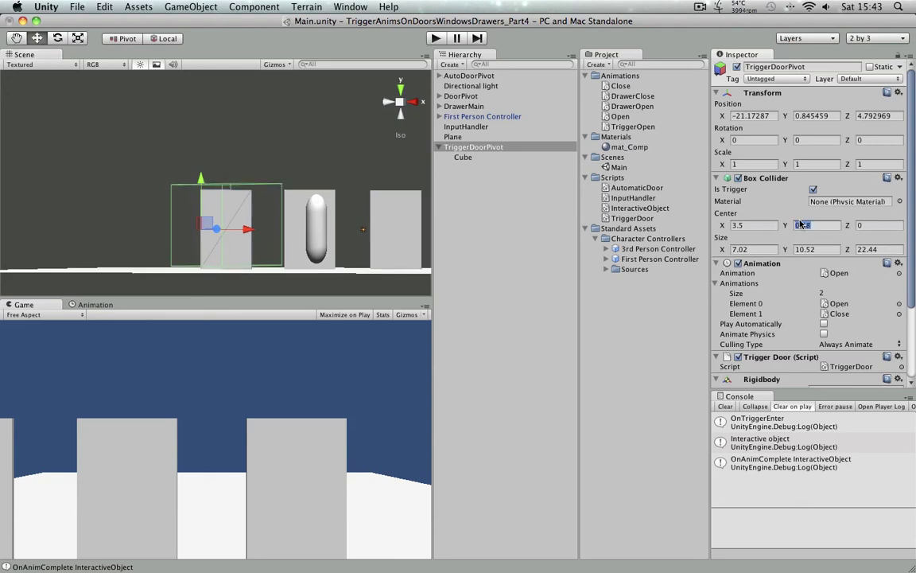
{"action": "key", "text": "super+z"}
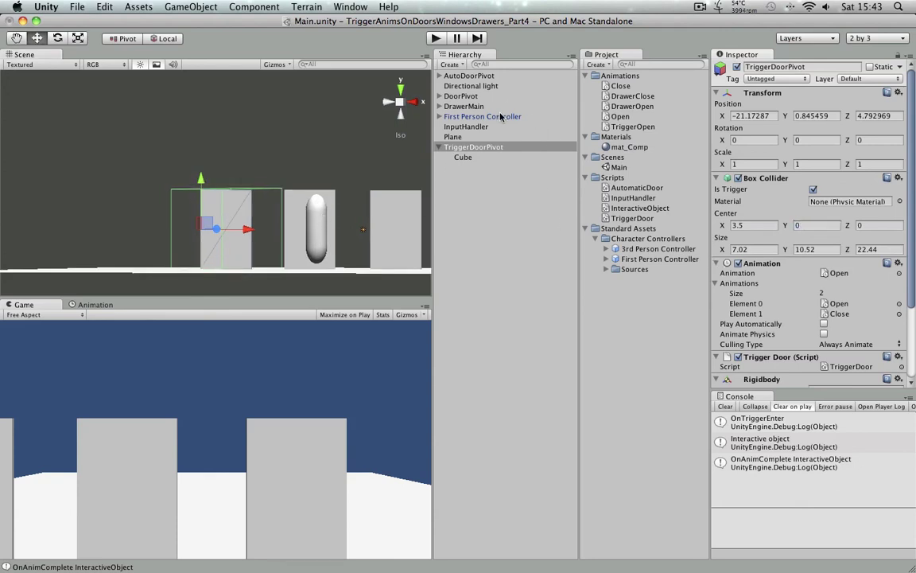
Step: Assign the Player tag to the First Person Controller and deselect it
{"action": "left_click", "coordinate": [500, 116]}
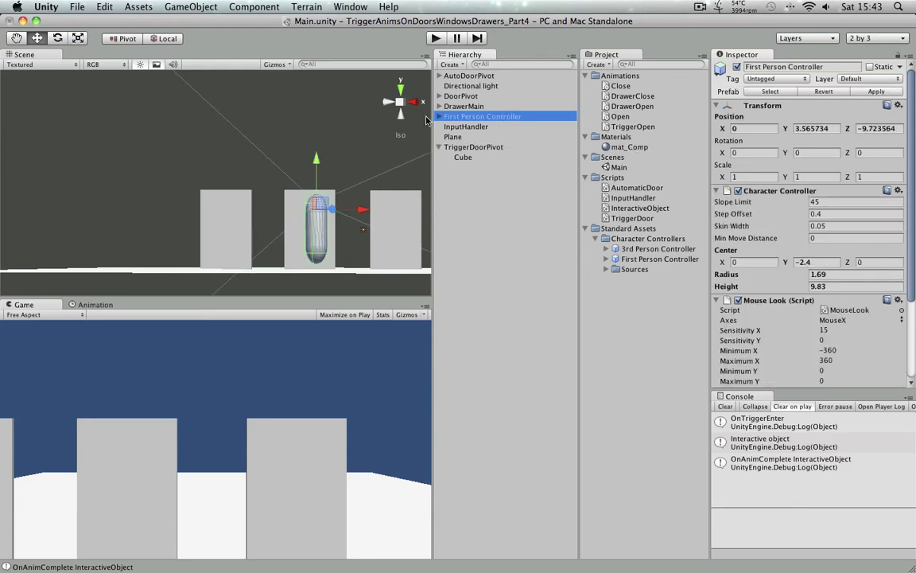
{"action": "left_click", "coordinate": [778, 79]}
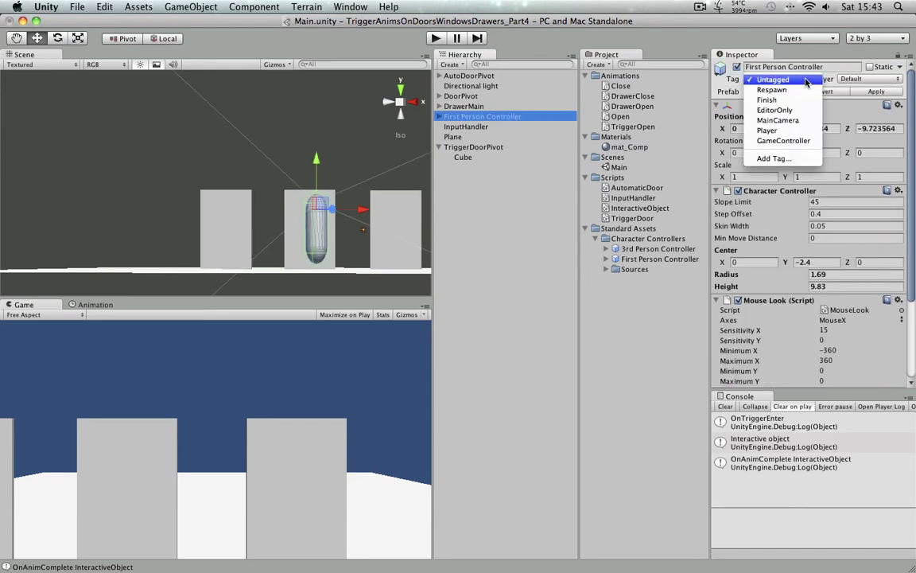
{"action": "left_click", "coordinate": [776, 130]}
{"action": "left_click", "coordinate": [506, 265]}
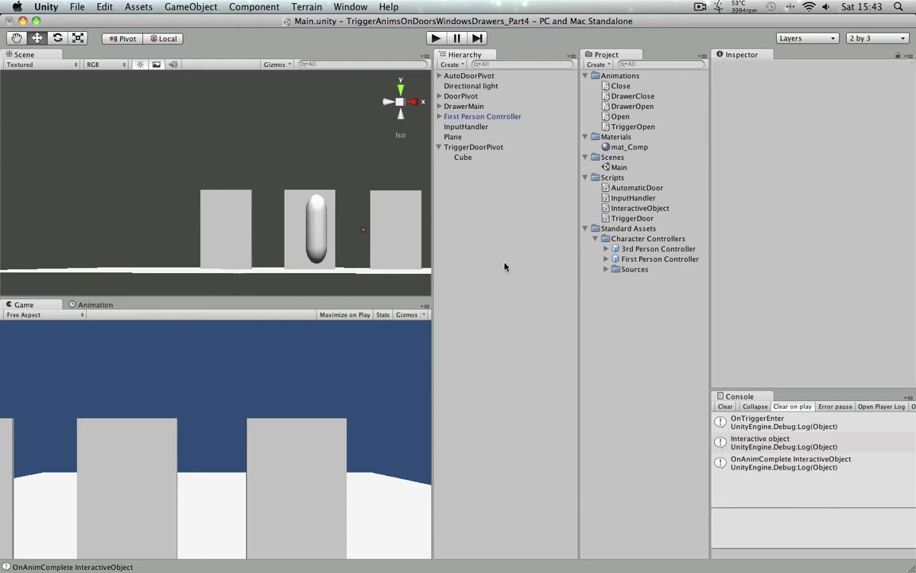
Step: Switch to MonoDevelop and add if(other.gameObject.tag == "Player") as the first line inside TriggerDoor's OnTriggerEnter
{"action": "key", "text": "super+Tab"}
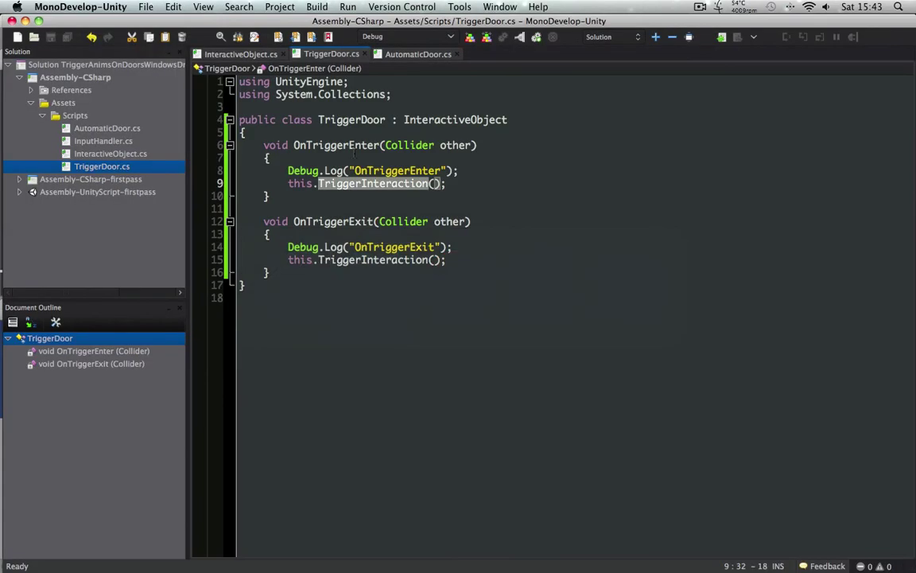
{"action": "double_click", "coordinate": [344, 145]}
{"action": "left_click", "coordinate": [483, 175]}
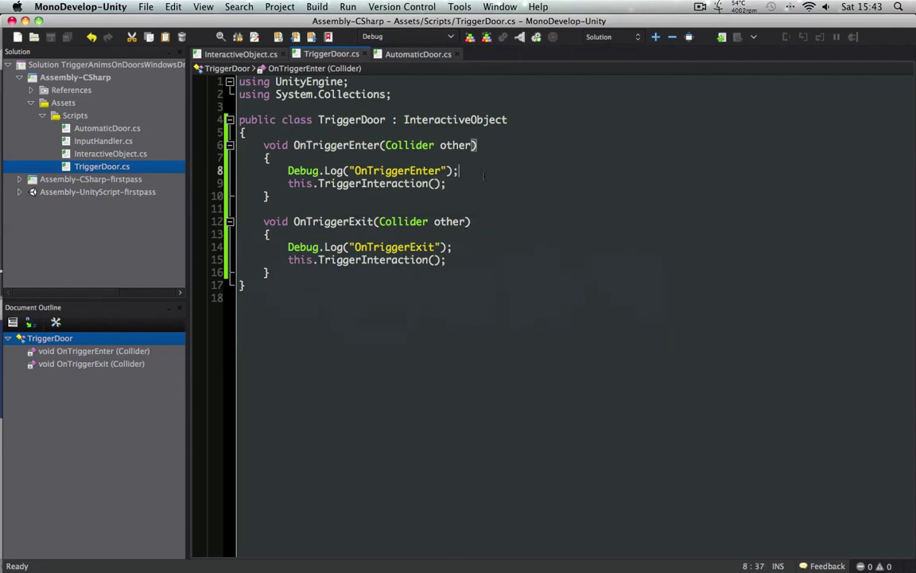
{"action": "key", "text": "Up"}
{"action": "key", "text": "Return"}
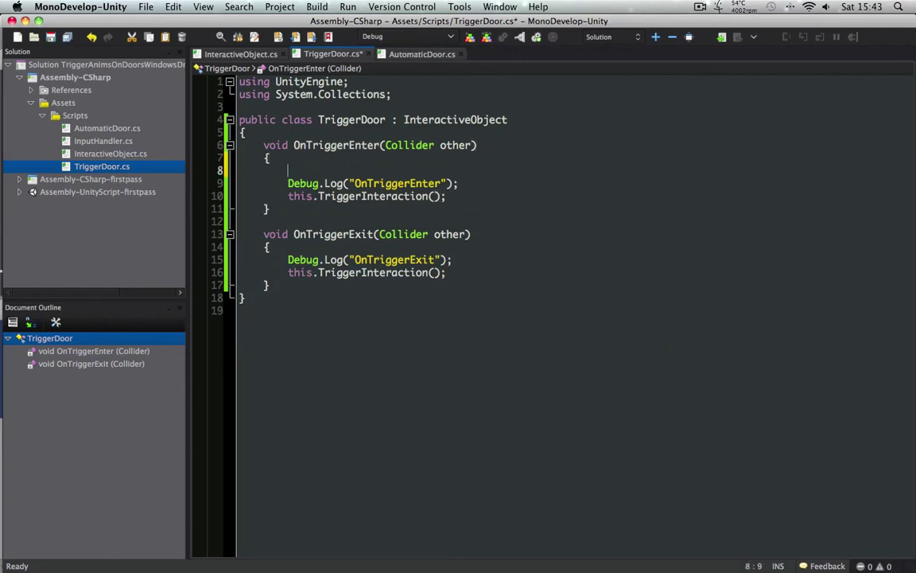
{"action": "type", "text": "if()"}
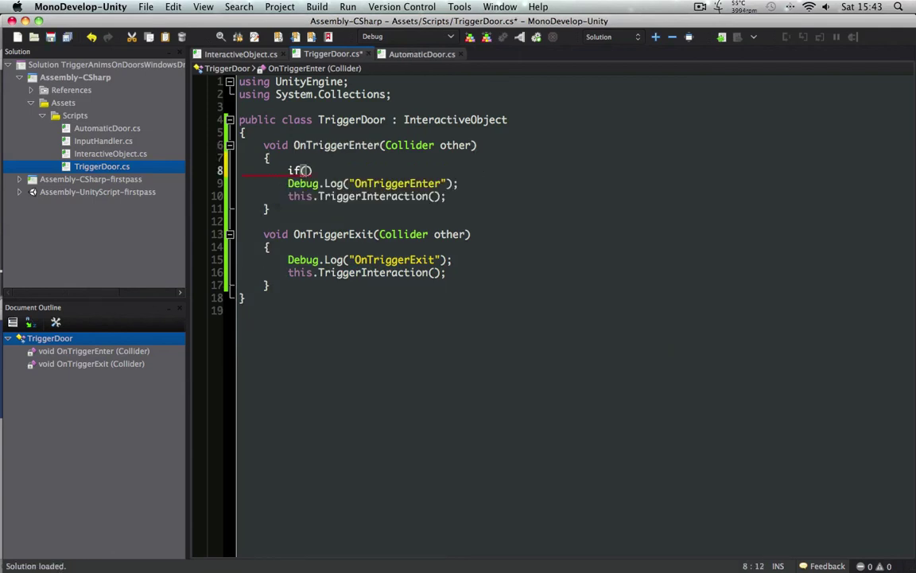
{"action": "type", "text": "other.gameObject.t"}
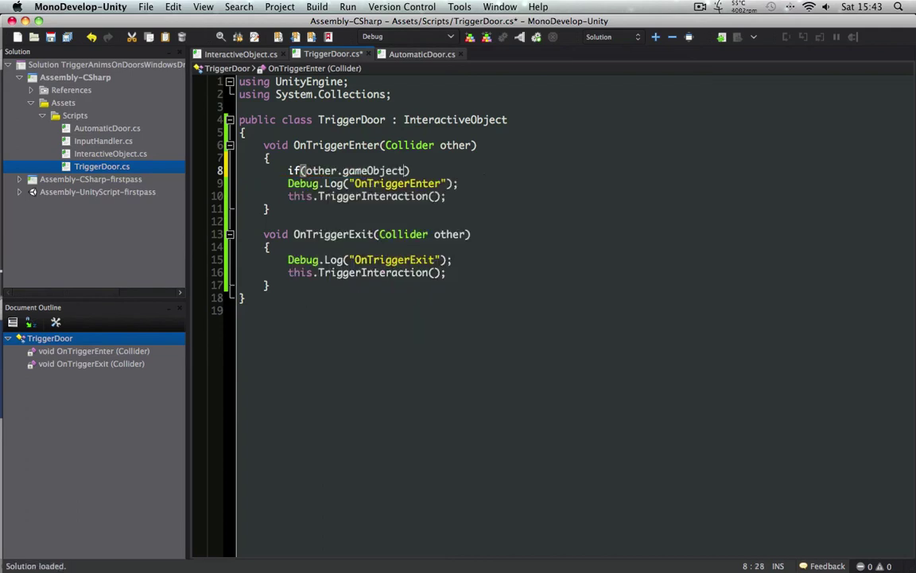
{"action": "type", "text": "ag == \"Player"}
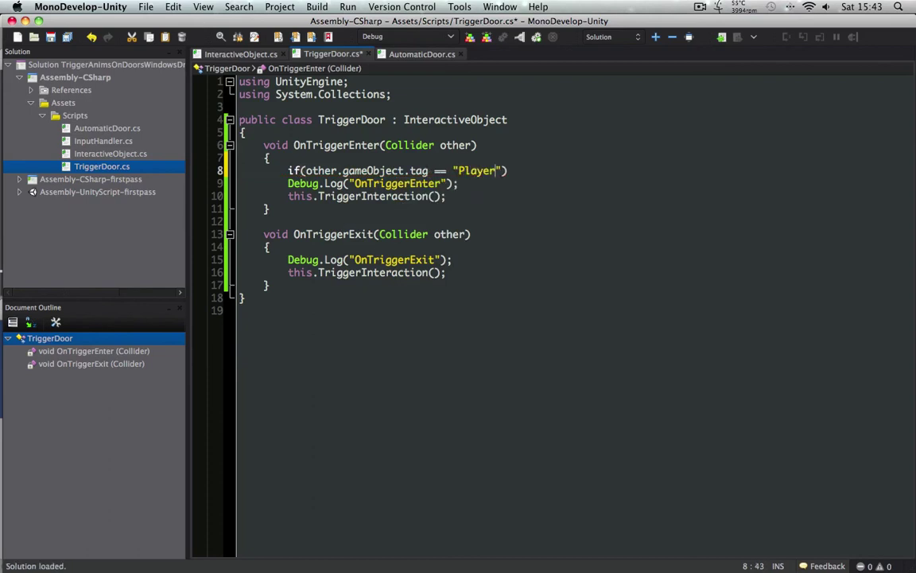
{"action": "type", "text": "\""}
{"action": "key", "text": "Return"}
{"action": "type", "text": "{"}
{"action": "key", "text": "super+z"}
{"action": "key", "text": "super+z"}
{"action": "key", "text": "super+z"}
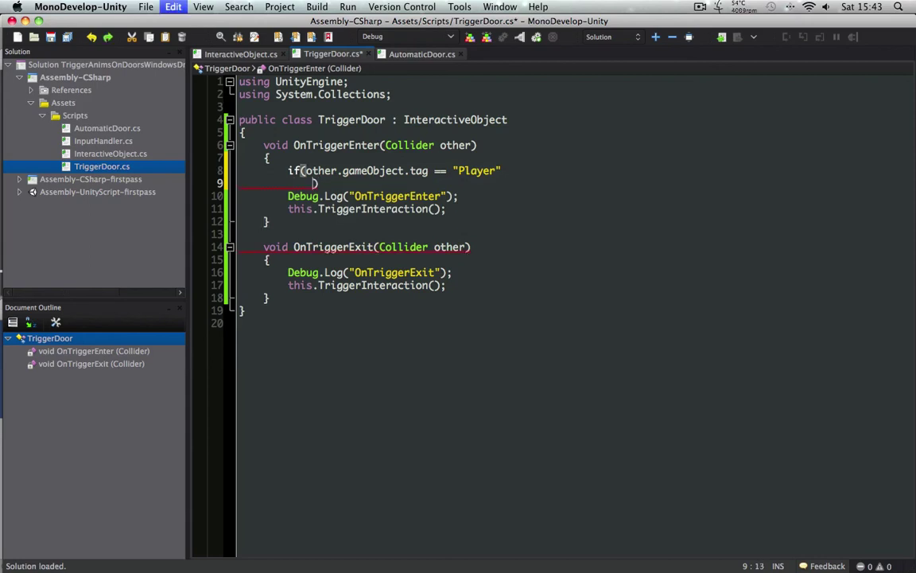
Step: Enclose OnTriggerEnter's Debug.Log and TriggerInteraction calls in braces under the Player tag condition, indenting both lines
{"action": "key", "text": "Return"}
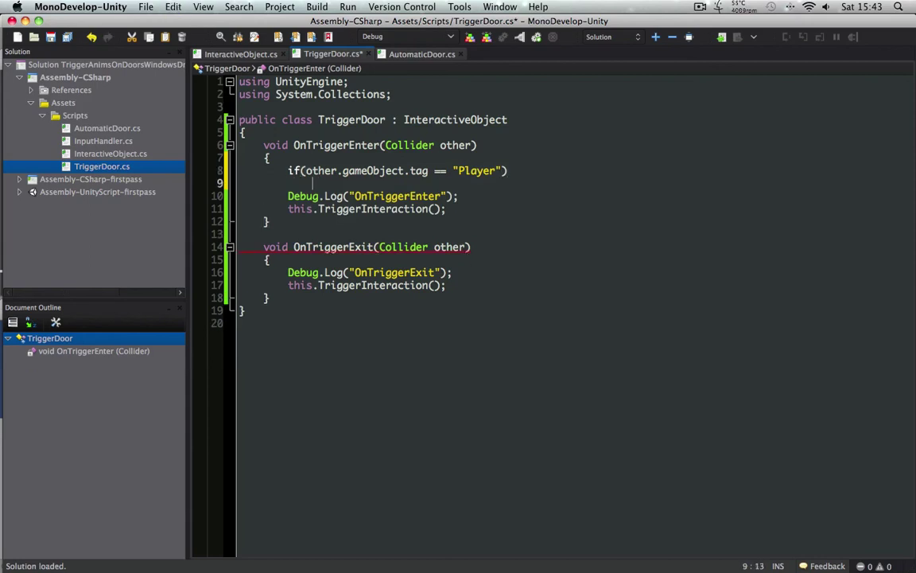
{"action": "type", "text": "{"}
{"action": "key", "text": "Down"}
{"action": "key", "text": "Left"}
{"action": "key", "text": "Tab"}
{"action": "key", "text": "Down"}
{"action": "key", "text": "Tab"}
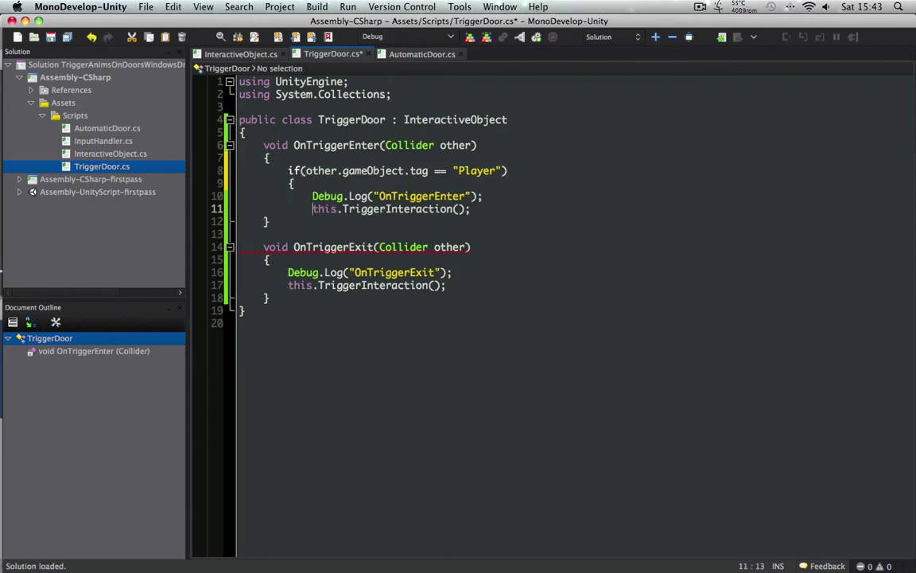
{"action": "key", "text": "End"}
{"action": "key", "text": "Return"}
{"action": "type", "text": "}"}
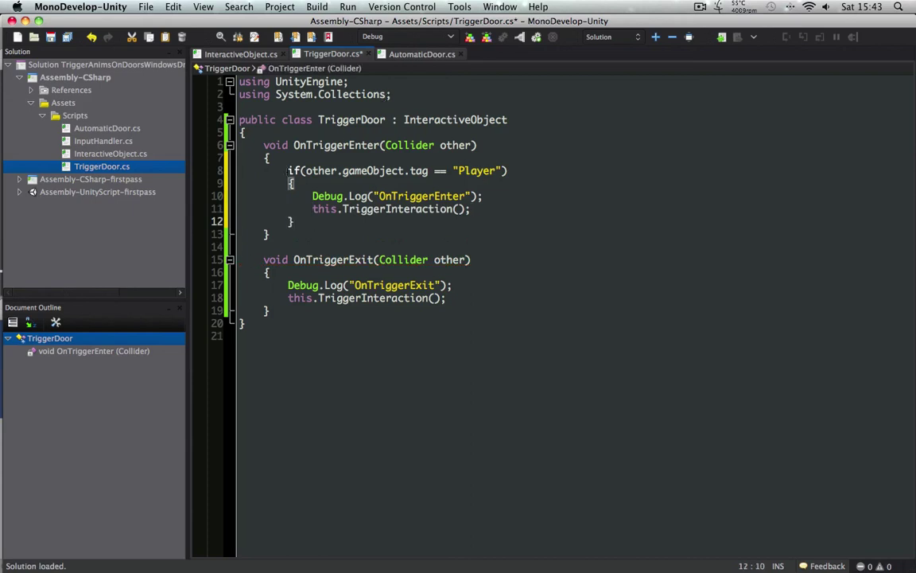
Step: Copy the Player tag condition with its opening brace to the start of OnTriggerExit's body
{"action": "left_click_drag", "start_coordinate": [288, 171], "coordinate": [294, 184]}
{"action": "key", "text": "super+c"}
{"action": "left_click", "coordinate": [288, 285]}
{"action": "key", "text": "super+v"}
Step: Indent OnTriggerExit's Debug.Log and TriggerInteraction calls inside the condition, close the block with a brace and save the script
{"action": "key", "text": "Down"}
{"action": "key", "text": "Tab"}
{"action": "key", "text": "Left"}
{"action": "key", "text": "Left"}
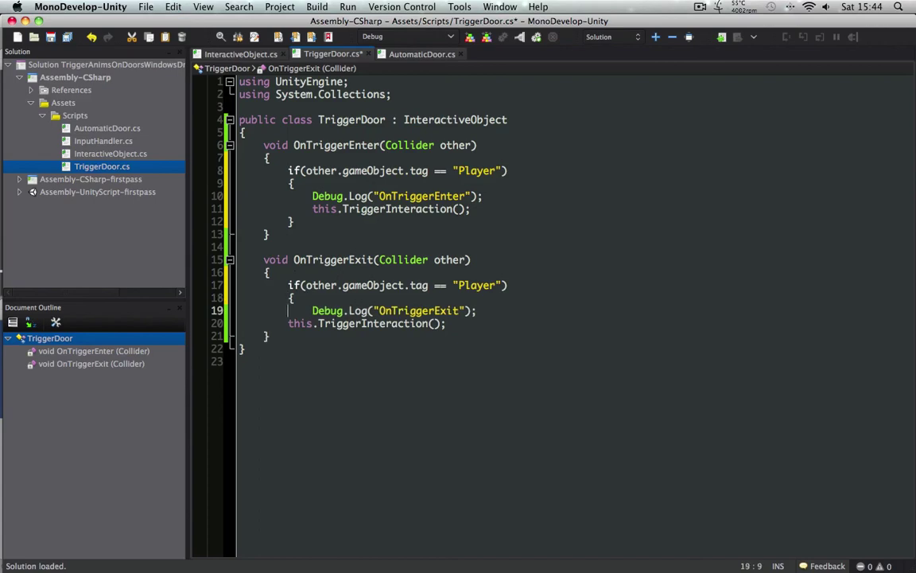
{"action": "key", "text": "Down"}
{"action": "key", "text": "Right"}
{"action": "key", "text": "Tab"}
{"action": "key", "text": "Return"}
{"action": "type", "text": "}"}
{"action": "key", "text": "super+s"}
Step: Switch to Unity, play the scene, walk the controller into and out of the trigger door's zone, and stop playback
{"action": "key", "text": "super+Tab"}
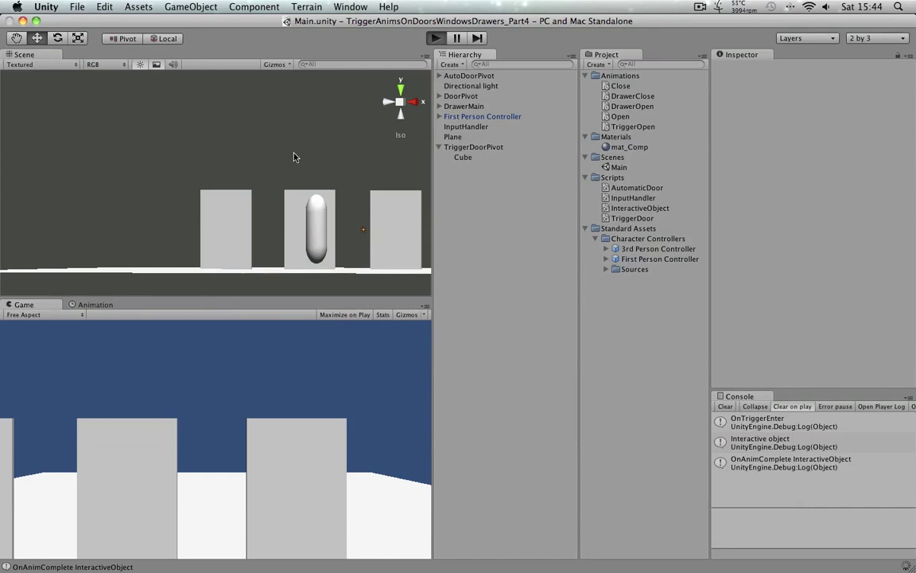
{"action": "key", "text": "super+p"}
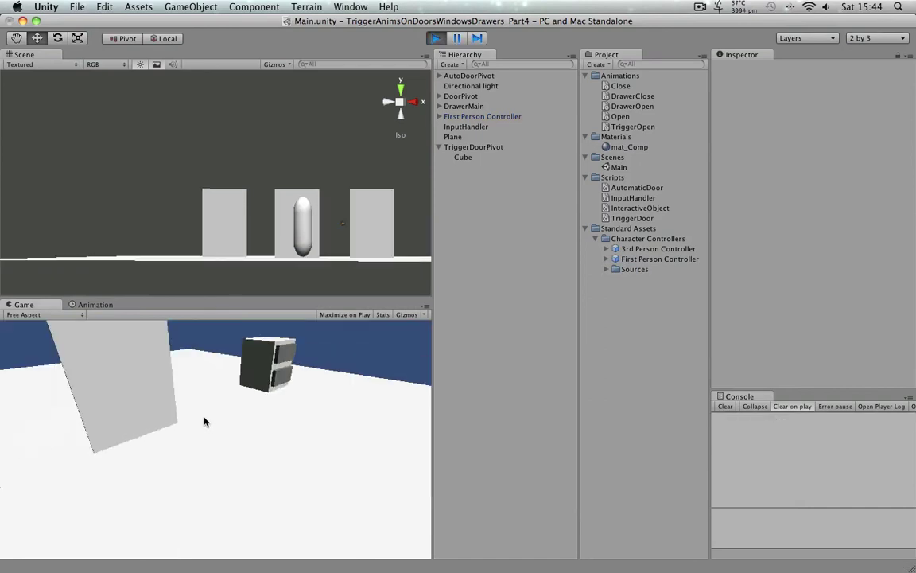
{"action": "key", "text": "a"}
{"action": "key", "text": "a"}
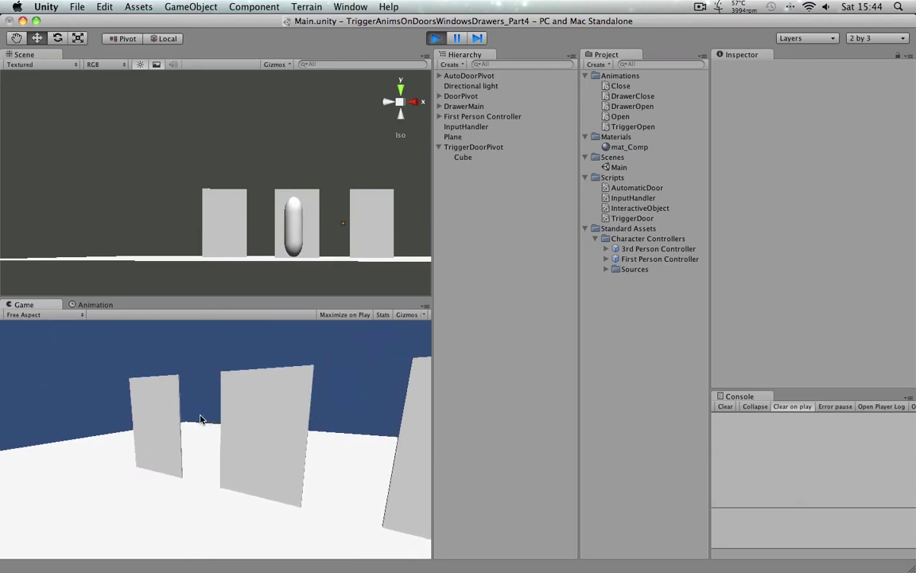
{"action": "key", "text": "a"}
{"action": "key", "text": "w"}
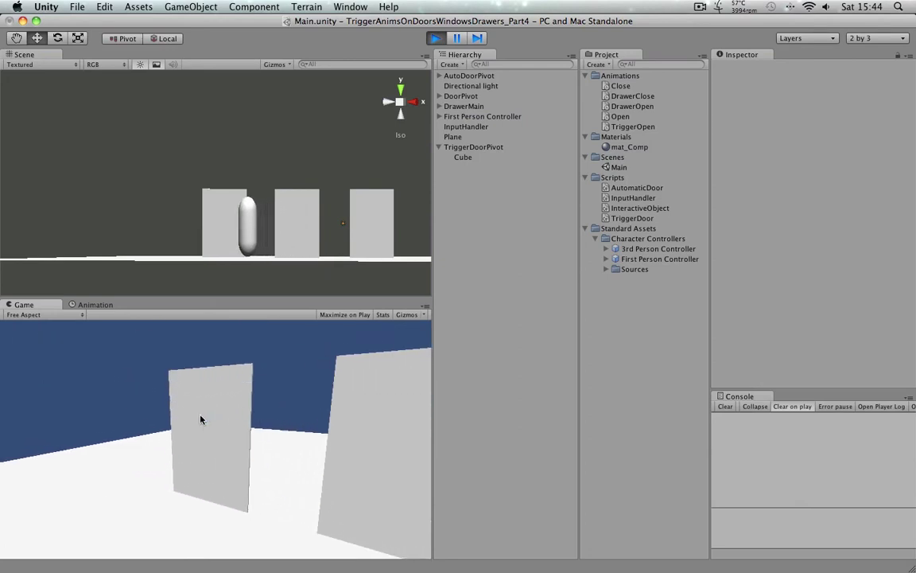
{"action": "key", "text": "w"}
{"action": "key", "text": "s"}
{"action": "key", "text": "s"}
{"action": "key", "text": "super+p"}
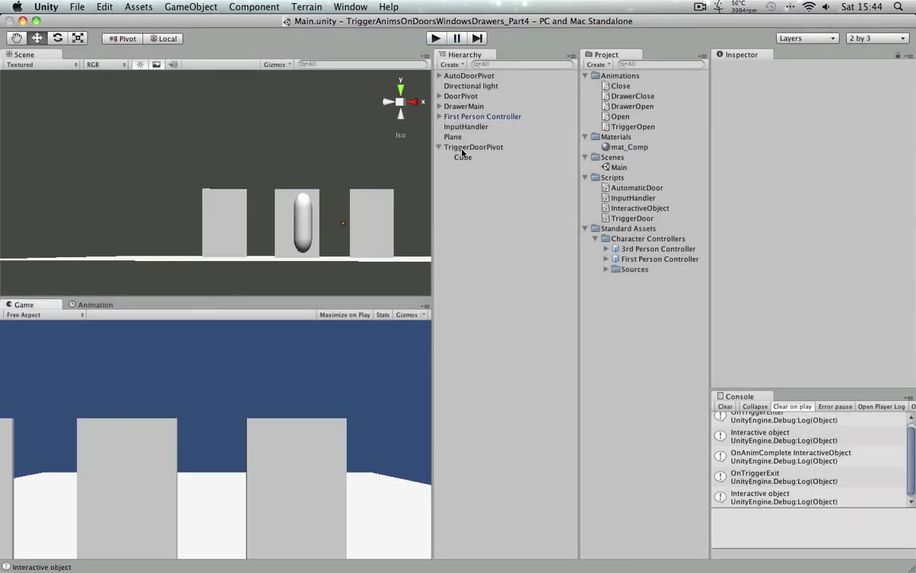
Step: Select TriggerDoorPivot and examine its trigger box around the door from several angles in the scene
{"action": "left_click", "coordinate": [462, 150]}
{"action": "left_click_drag", "start_coordinate": [294, 199], "coordinate": [283, 180], "text": "alt"}
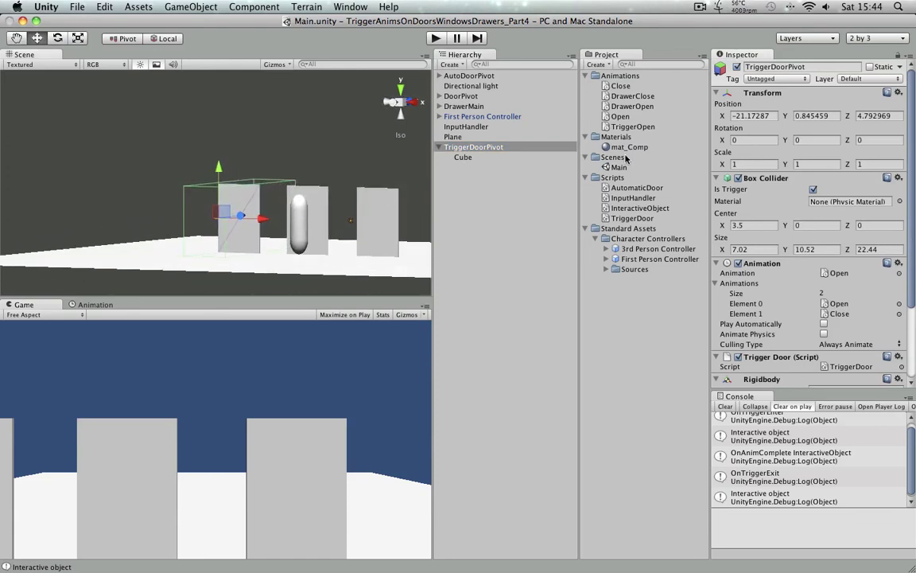
{"action": "left_click_drag", "start_coordinate": [266, 143], "coordinate": [165, 143], "text": "alt"}
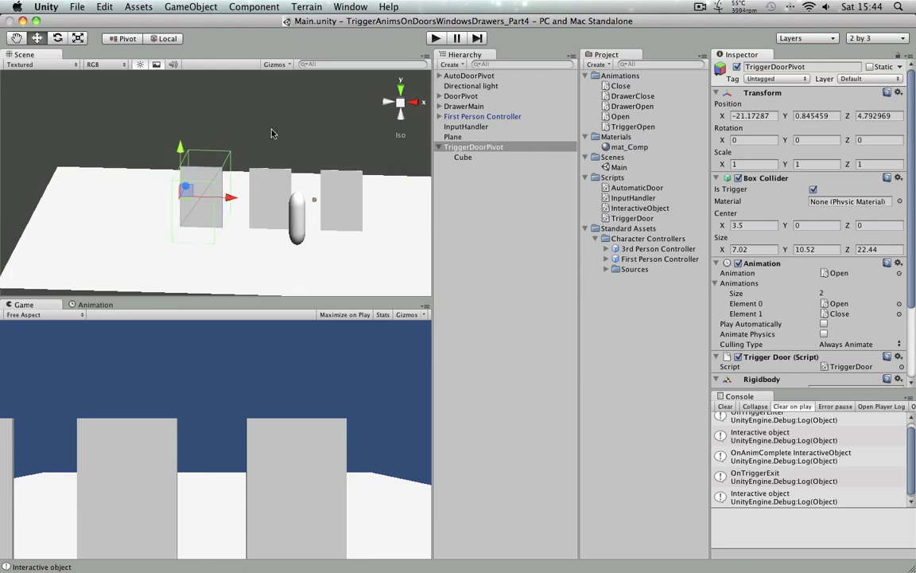
{"action": "left_click_drag", "start_coordinate": [271, 133], "coordinate": [269, 125], "text": "alt"}
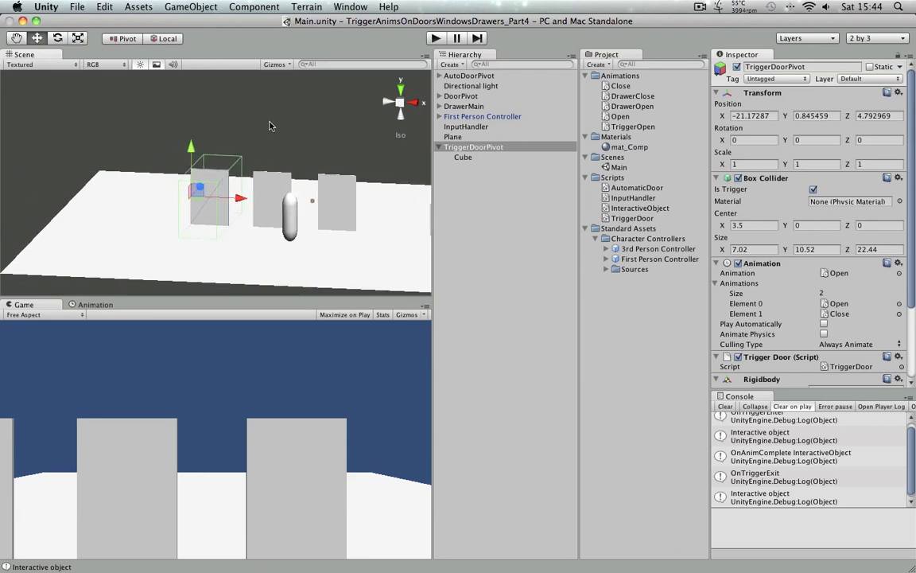